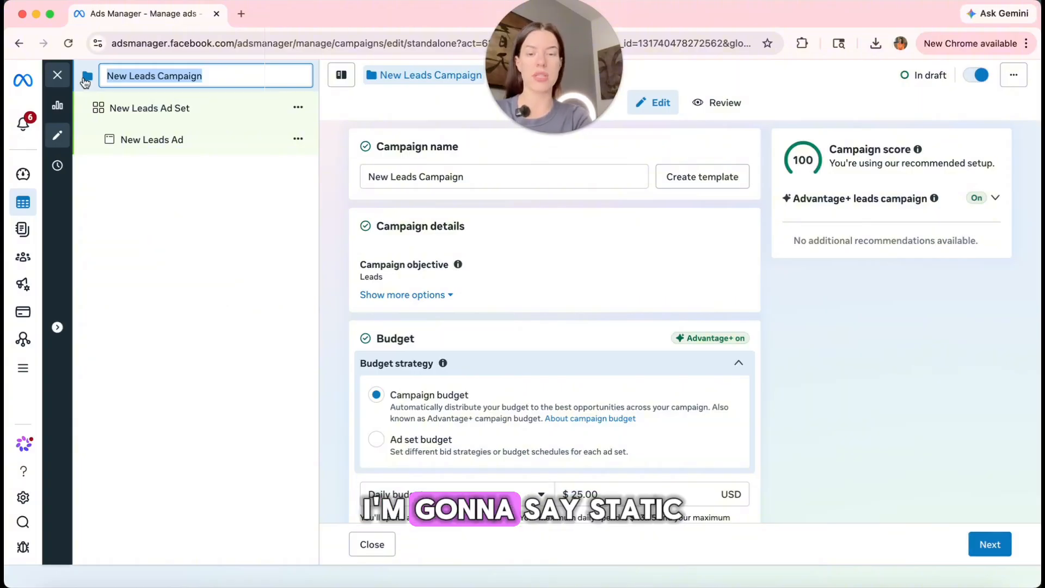
Rename the campaign, ad set and ad to 'Static Parents' in the tree.
{"action": "type", "text": "Static"}
{"action": "key", "text": "BackSpace"}
{"action": "key", "text": "BackSpace"}
{"action": "type", "text": "ic Parent"}
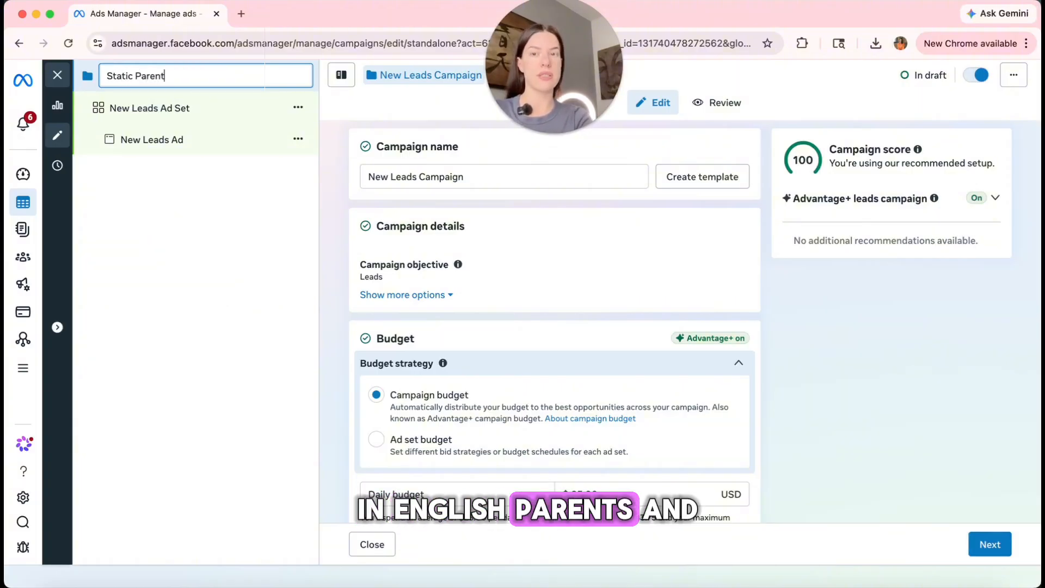
{"action": "type", "text": "s"}
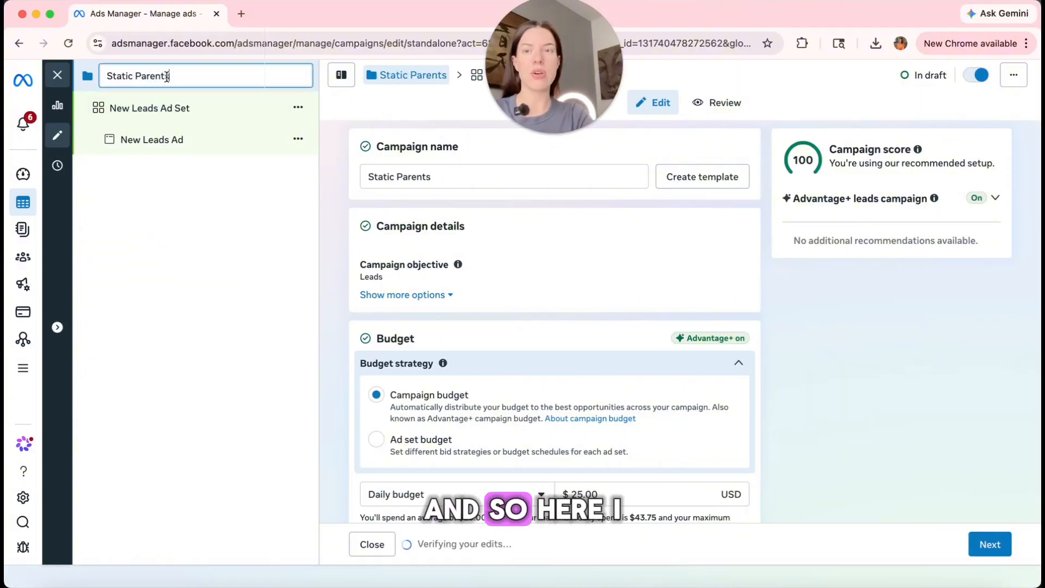
{"action": "left_click", "coordinate": [82, 80]}
{"action": "key", "text": "ctrl+c"}
{"action": "double_click", "coordinate": [191, 110]}
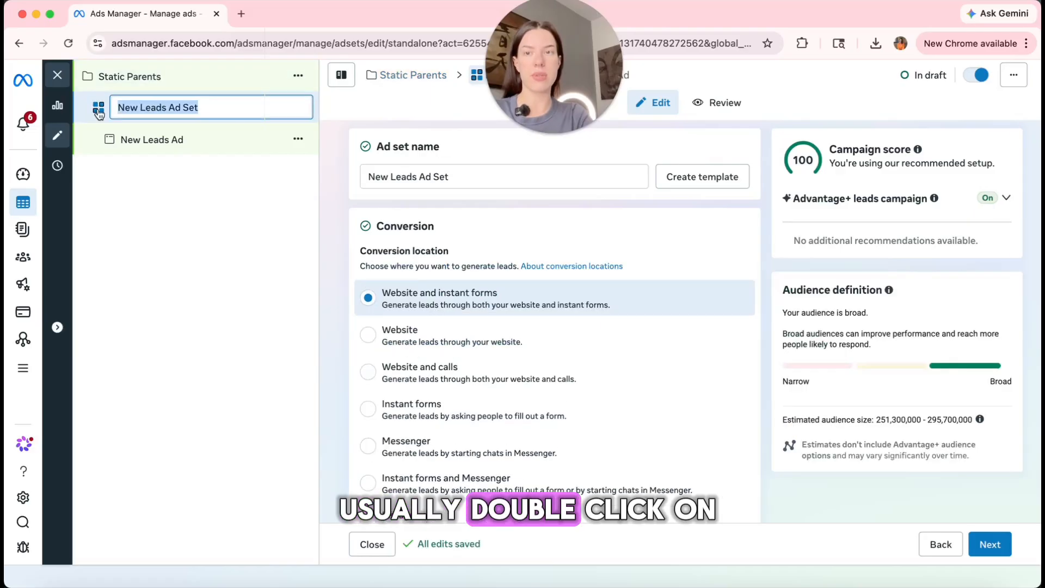
{"action": "key", "text": "ctrl+v"}
{"action": "double_click", "coordinate": [158, 140]}
{"action": "key", "text": "ctrl+v"}
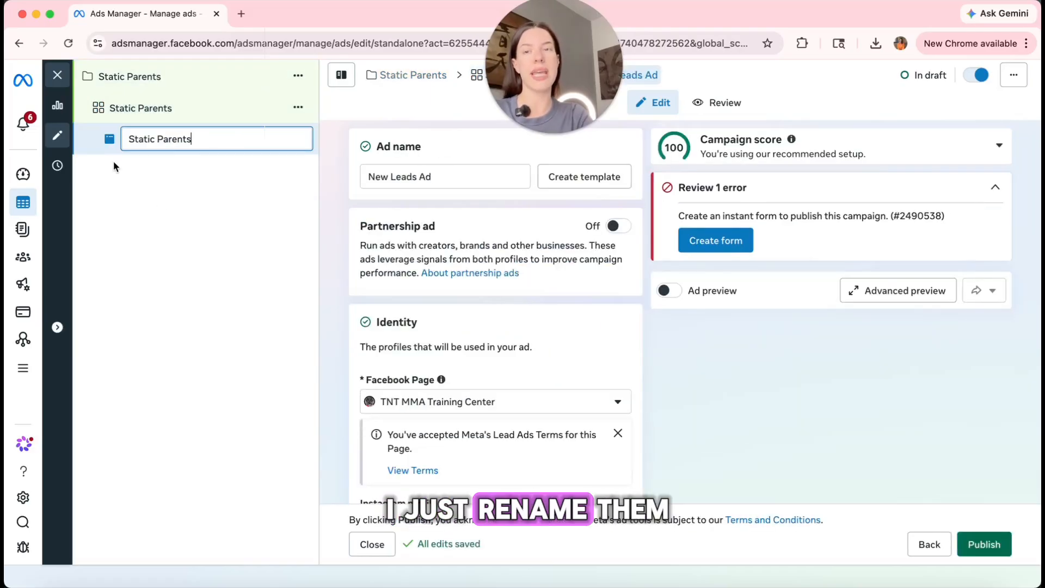
{"action": "left_click", "coordinate": [175, 82]}
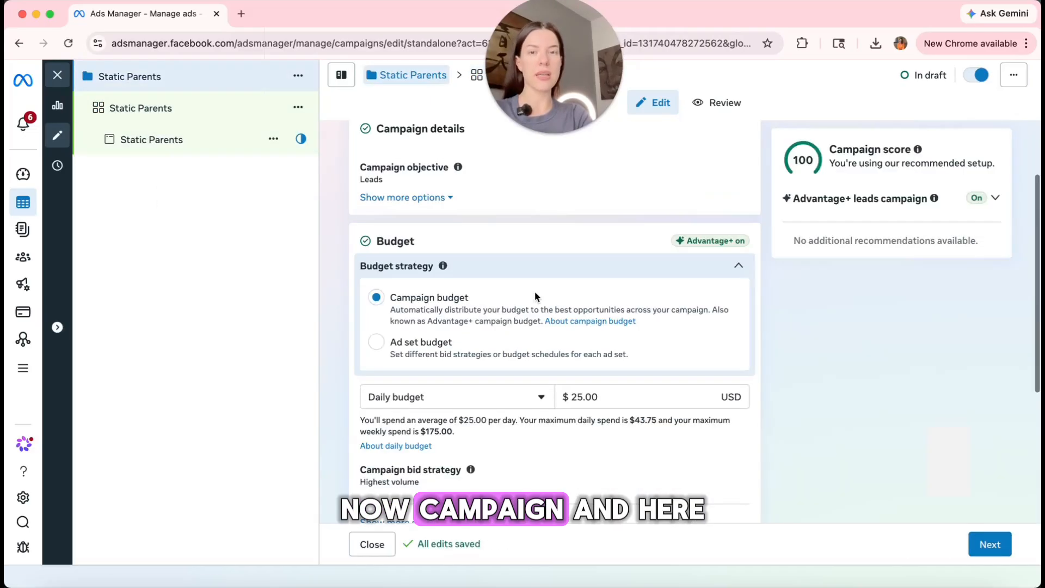
Set the daily budget to $65.00 and continue to the ad set settings.
{"action": "scroll", "coordinate": [534, 292], "scroll_direction": "down", "scroll_amount": 3}
{"action": "left_click", "coordinate": [567, 256]}
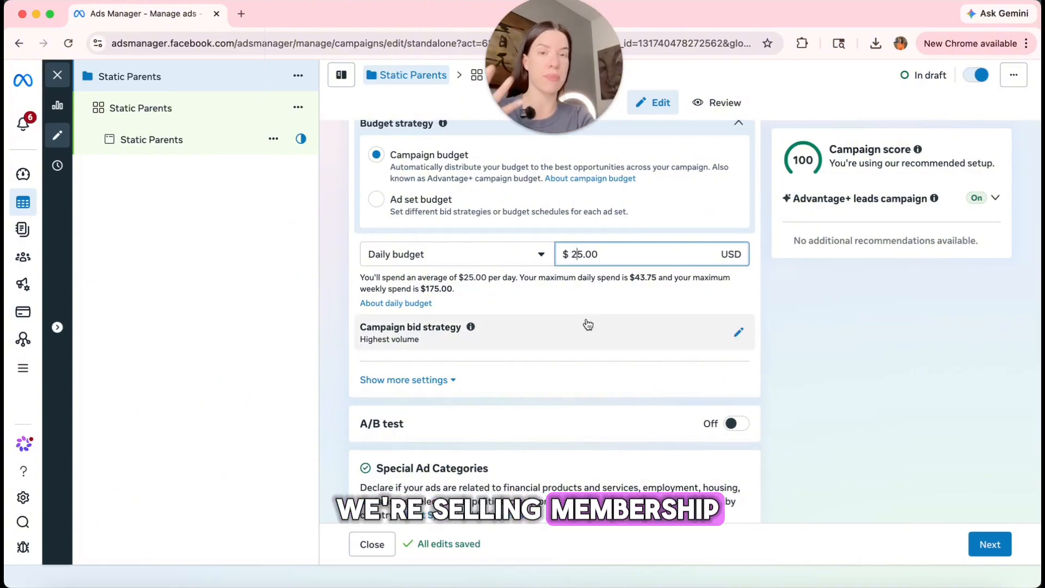
{"action": "key", "text": "BackSpace"}
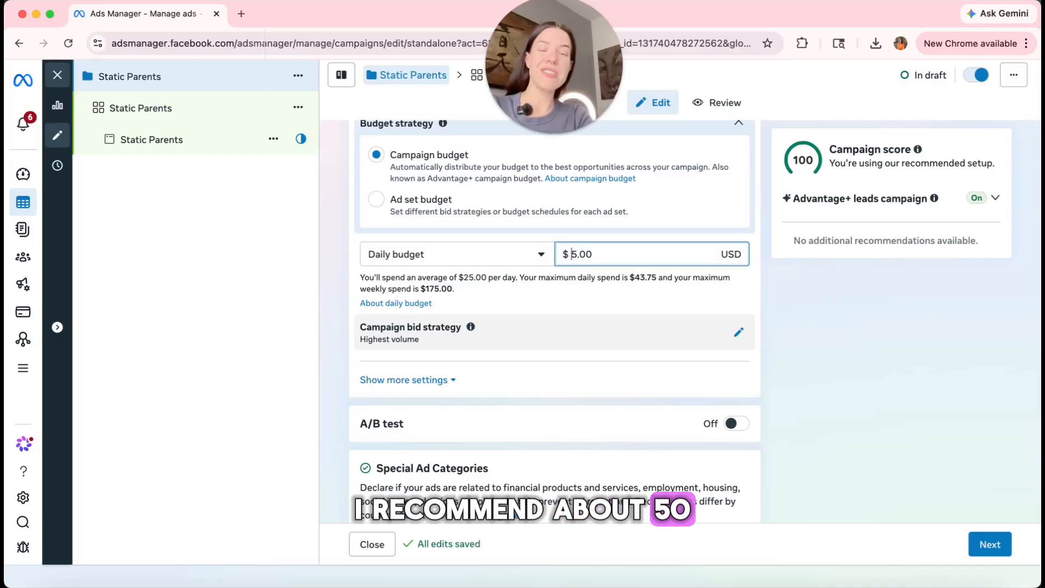
{"action": "left_click", "coordinate": [891, 431]}
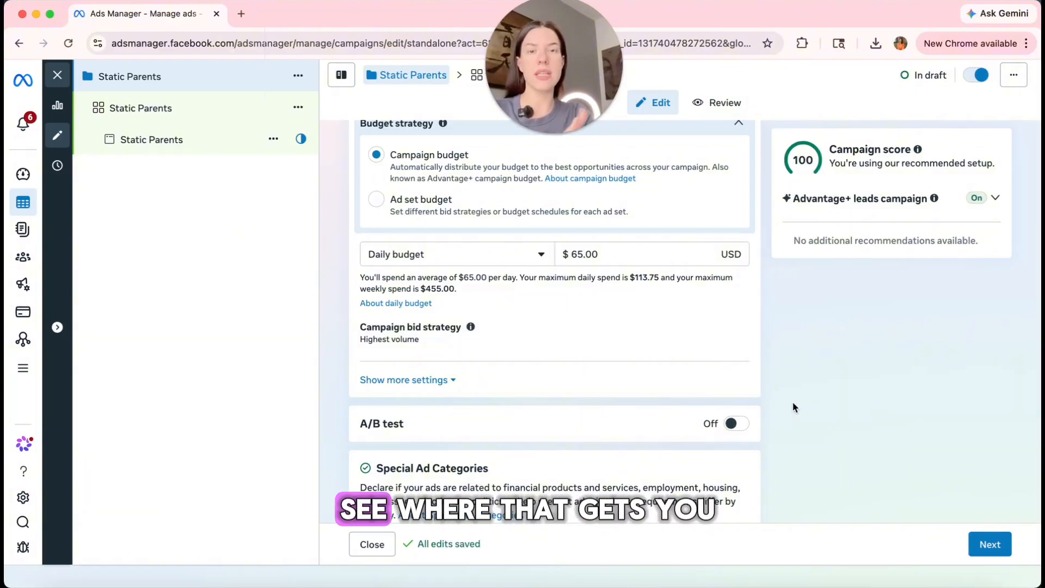
{"action": "scroll", "coordinate": [806, 420], "scroll_direction": "down", "scroll_amount": 1}
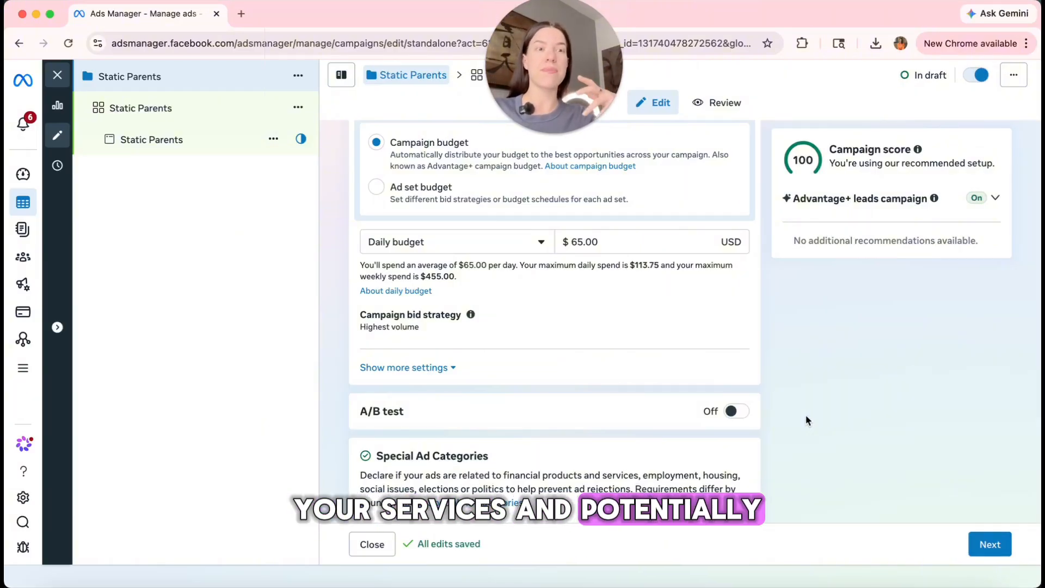
{"action": "scroll", "coordinate": [636, 389], "scroll_direction": "up", "scroll_amount": 3}
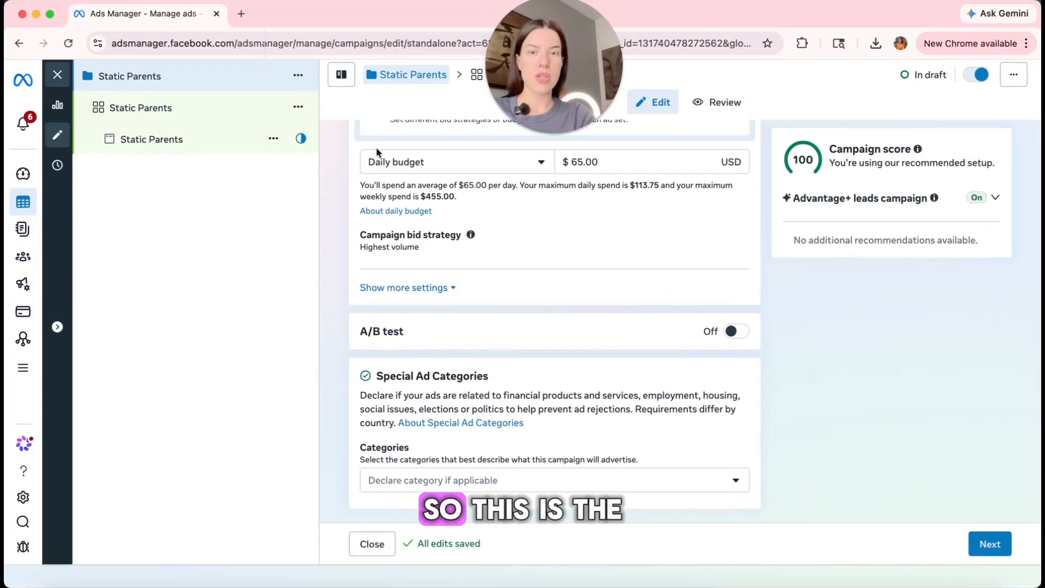
{"action": "scroll", "coordinate": [661, 381], "scroll_direction": "down", "scroll_amount": 5}
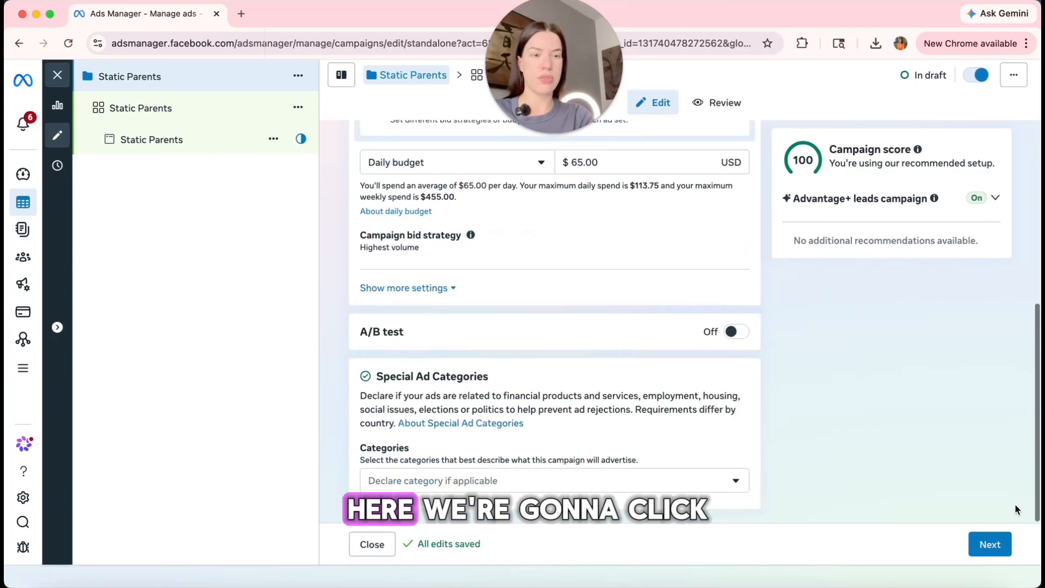
{"action": "left_click", "coordinate": [989, 544]}
Switch the conversion location to Instant forms and scroll down to the Audience locations.
{"action": "scroll", "coordinate": [724, 366], "scroll_direction": "down", "scroll_amount": 1}
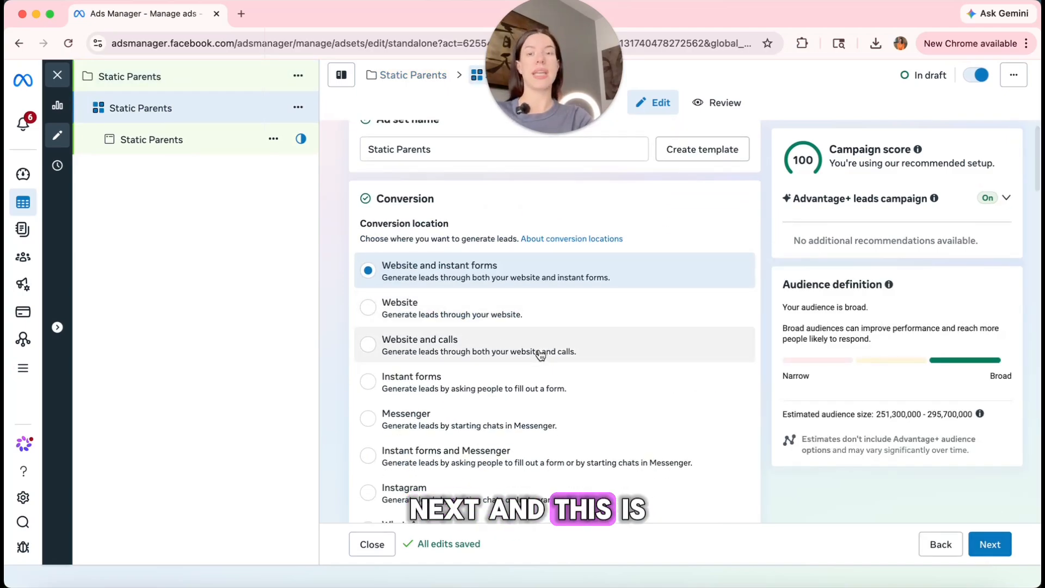
{"action": "left_click", "coordinate": [368, 382]}
{"action": "scroll", "coordinate": [599, 340], "scroll_direction": "down", "scroll_amount": 1}
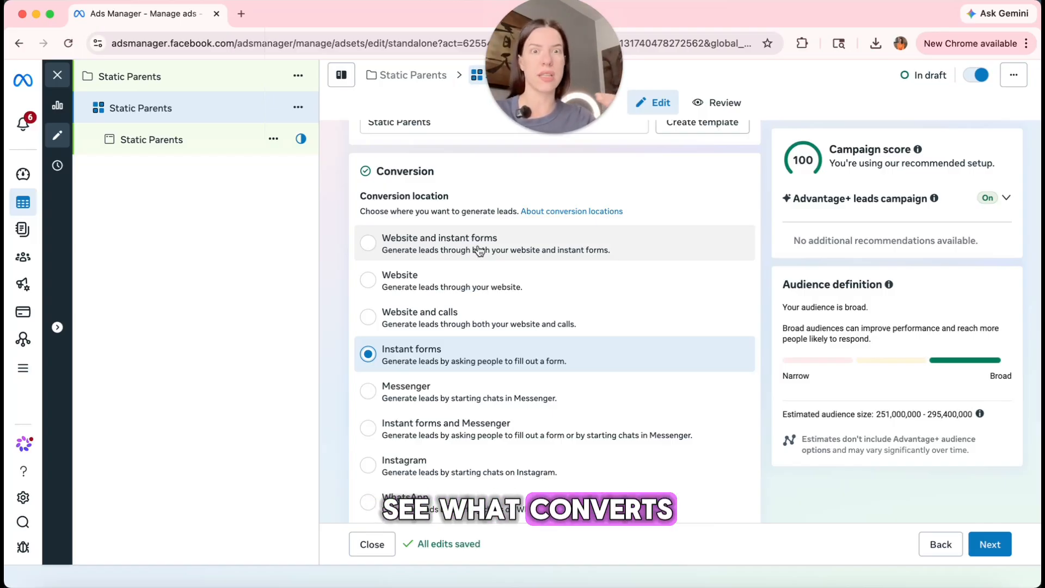
{"action": "scroll", "coordinate": [621, 333], "scroll_direction": "down", "scroll_amount": 6}
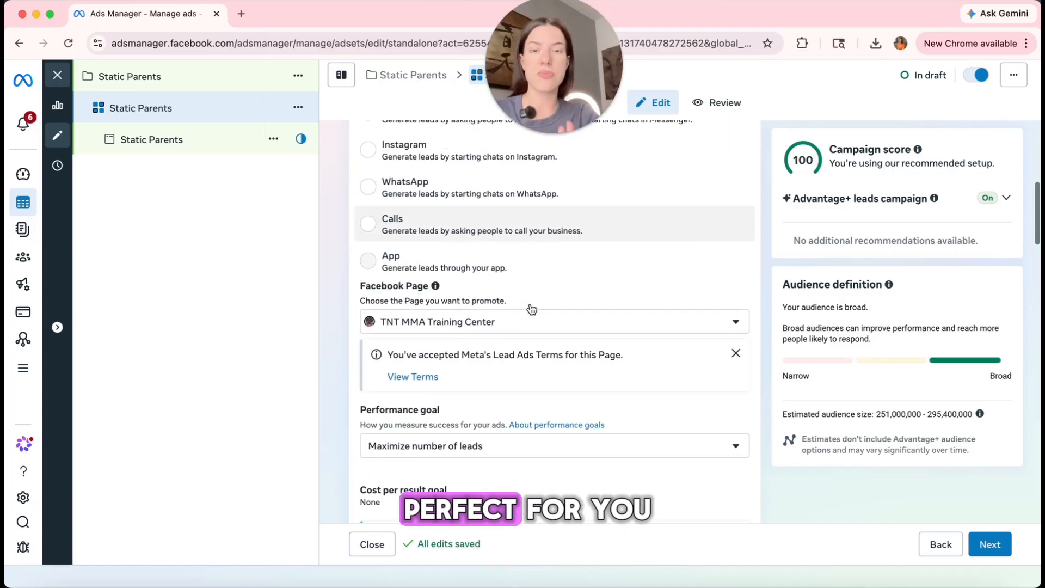
{"action": "scroll", "coordinate": [531, 308], "scroll_direction": "down", "scroll_amount": 1}
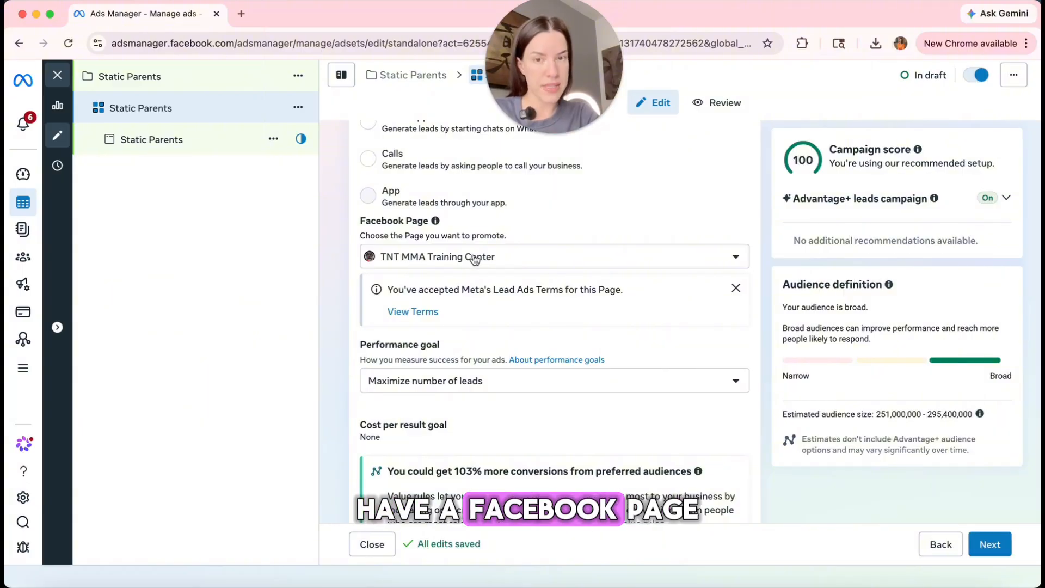
{"action": "scroll", "coordinate": [561, 311], "scroll_direction": "down", "scroll_amount": 2}
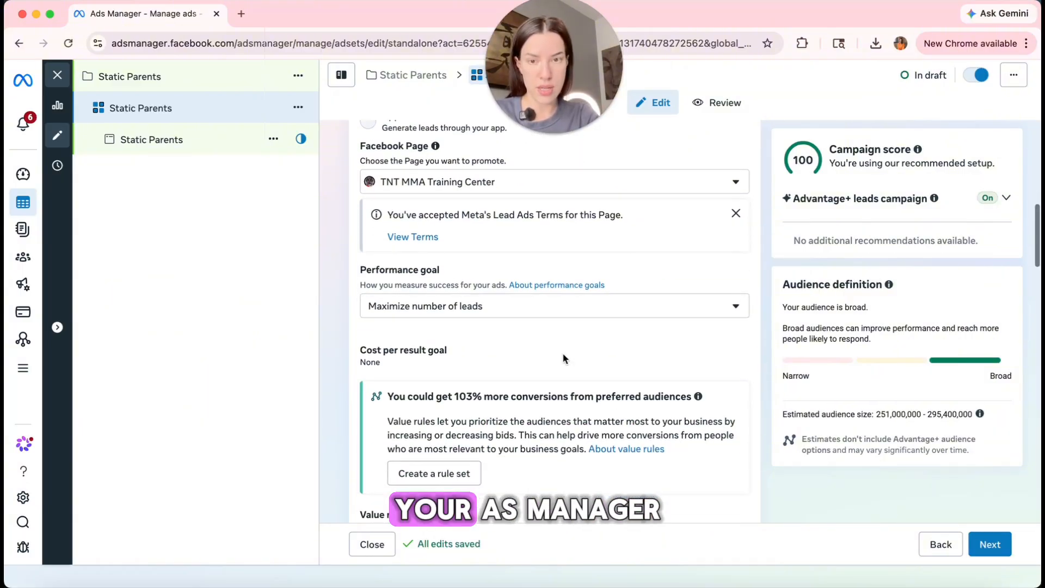
{"action": "scroll", "coordinate": [563, 356], "scroll_direction": "down", "scroll_amount": 5}
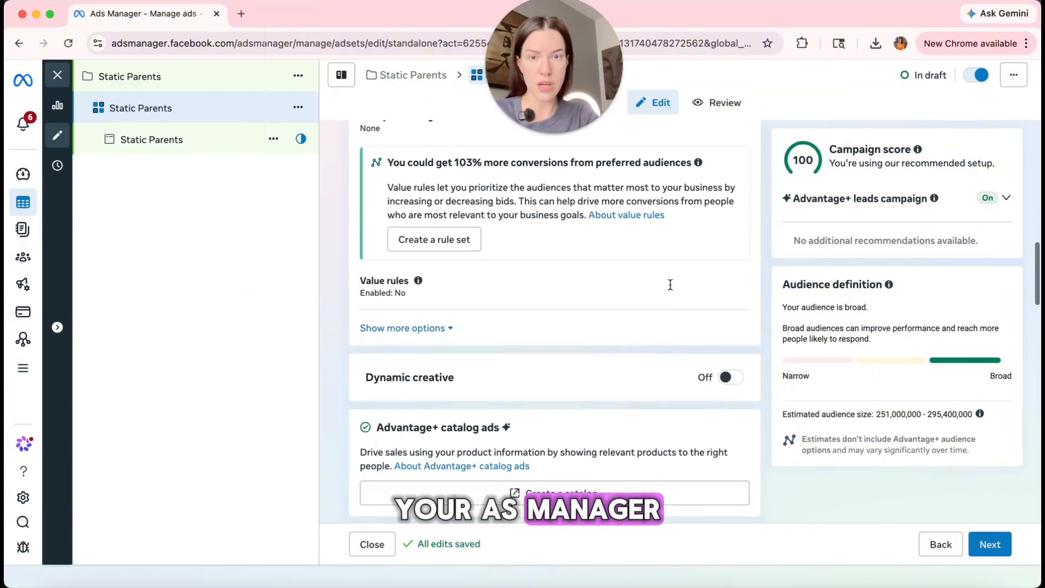
{"action": "scroll", "coordinate": [670, 285], "scroll_direction": "down", "scroll_amount": 8}
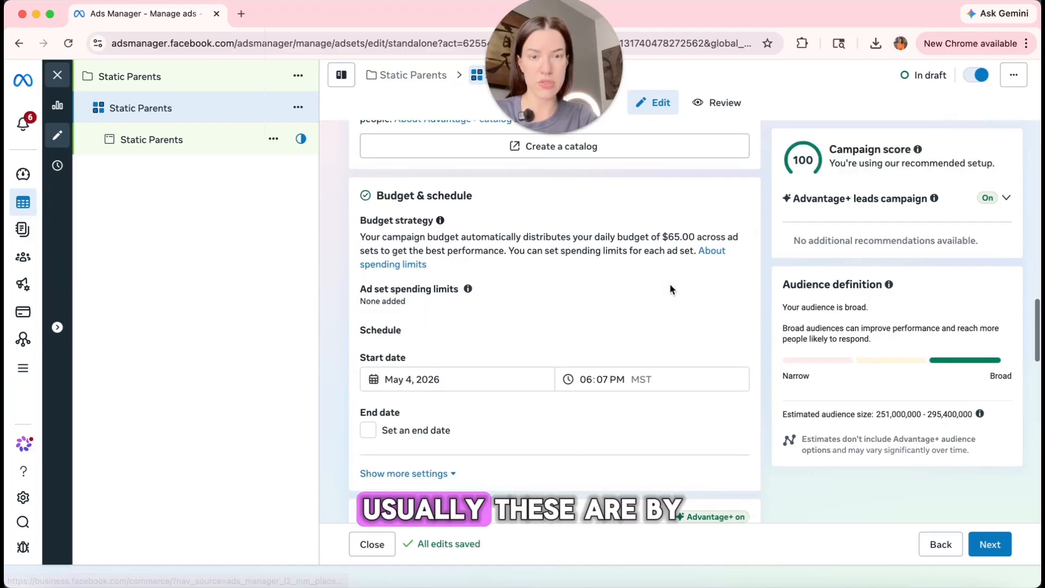
{"action": "scroll", "coordinate": [664, 398], "scroll_direction": "down", "scroll_amount": 2}
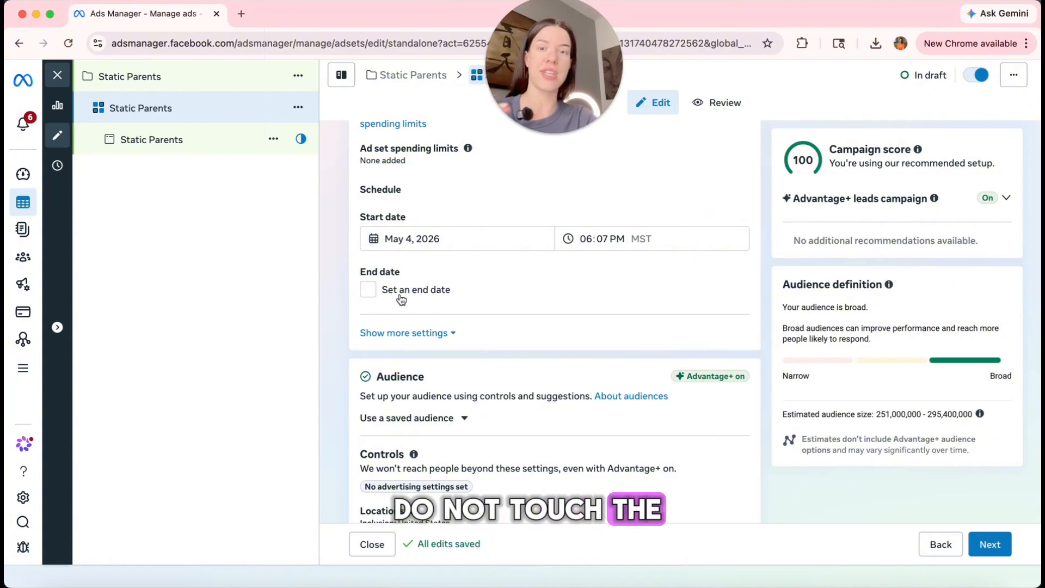
{"action": "scroll", "coordinate": [539, 364], "scroll_direction": "down", "scroll_amount": 3}
{"action": "scroll", "coordinate": [539, 364], "scroll_direction": "up", "scroll_amount": 1}
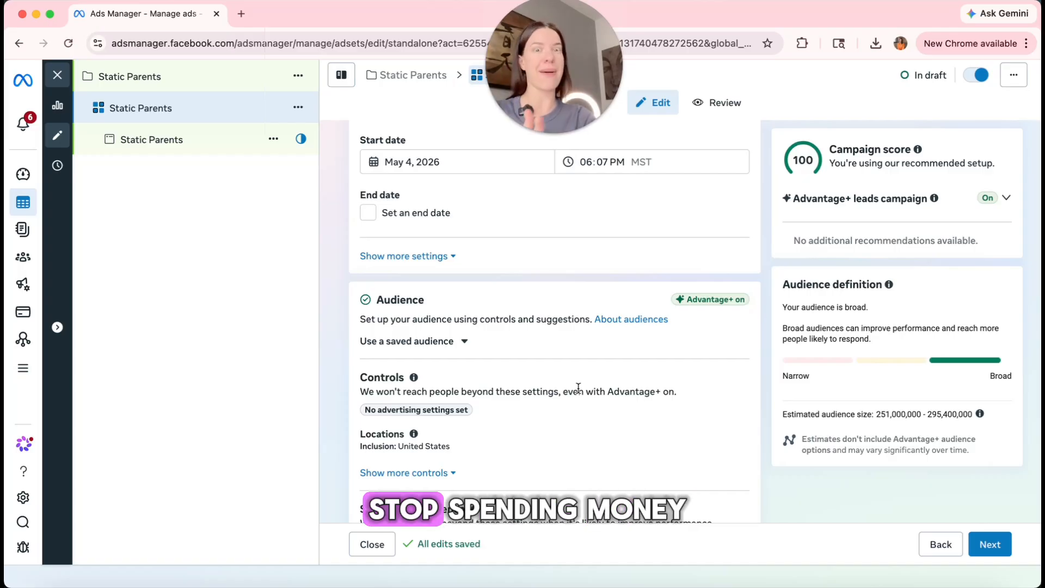
{"action": "scroll", "coordinate": [737, 392], "scroll_direction": "down", "scroll_amount": 3}
{"action": "left_click", "coordinate": [738, 354]}
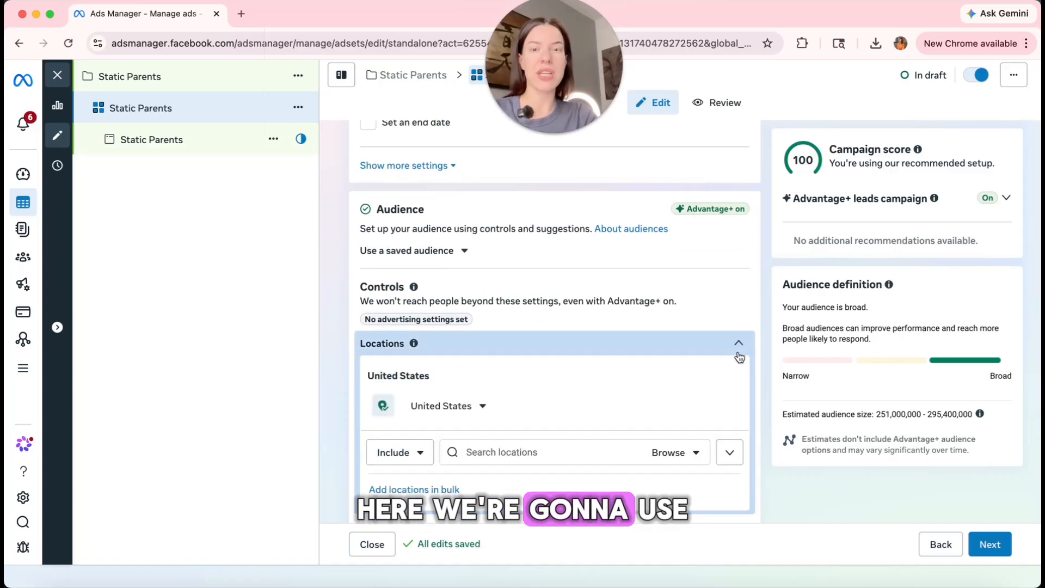
{"action": "scroll", "coordinate": [490, 430], "scroll_direction": "down", "scroll_amount": 2}
{"action": "left_click", "coordinate": [506, 391]}
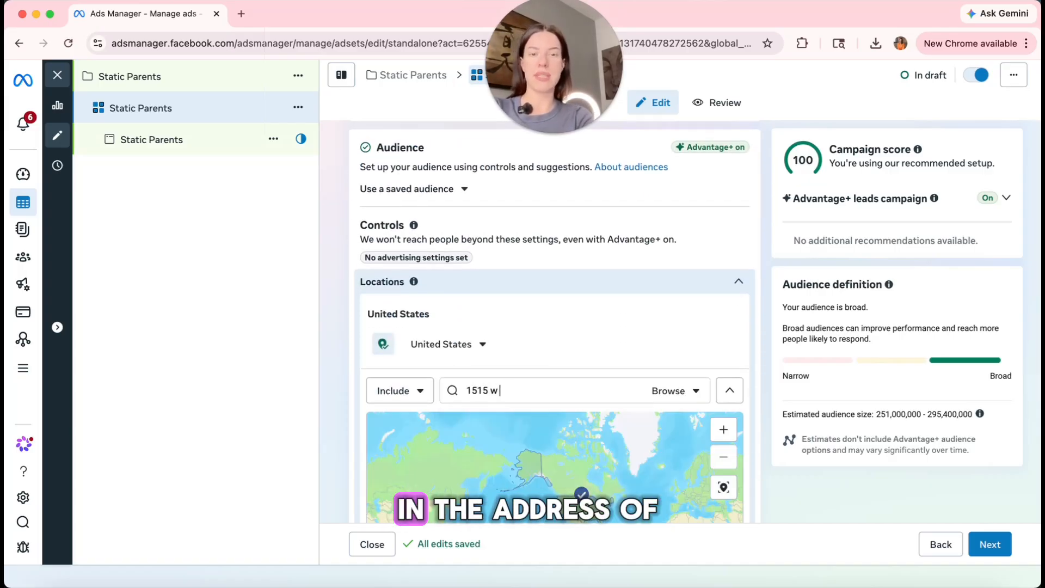
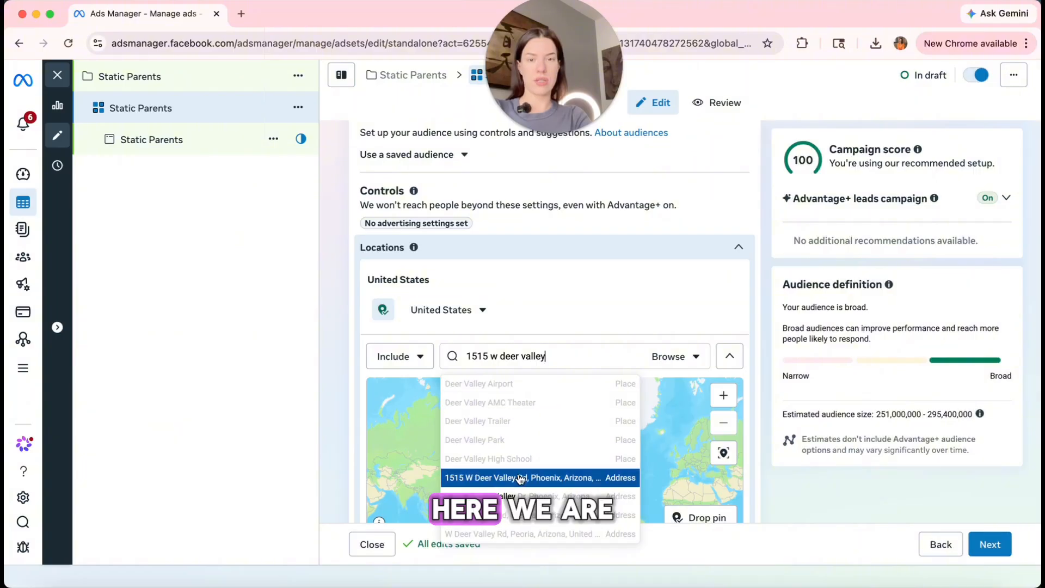
{"action": "left_click", "coordinate": [523, 411]}
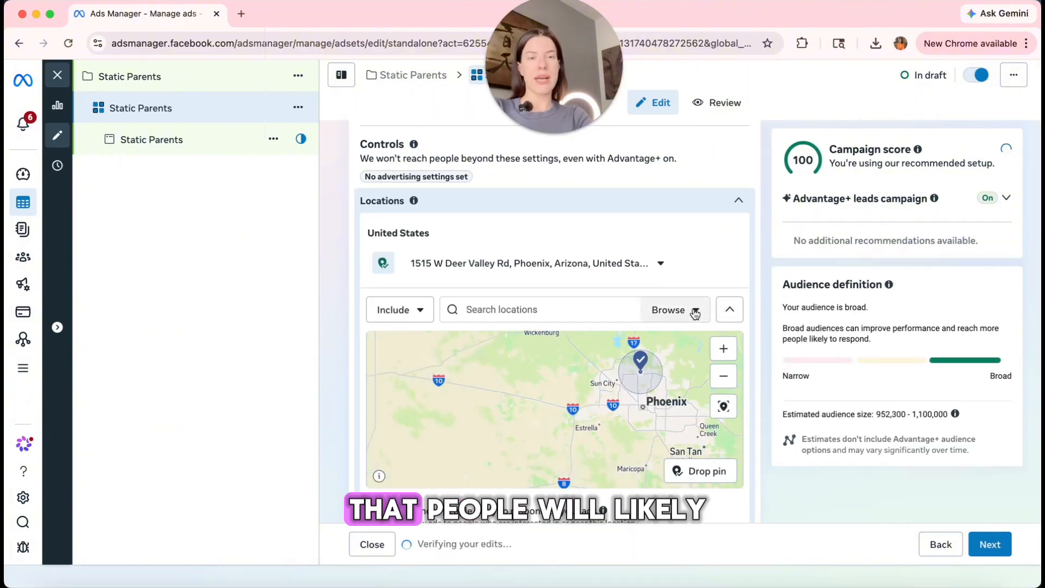
{"action": "left_click", "coordinate": [694, 310]}
{"action": "left_click", "coordinate": [661, 263]}
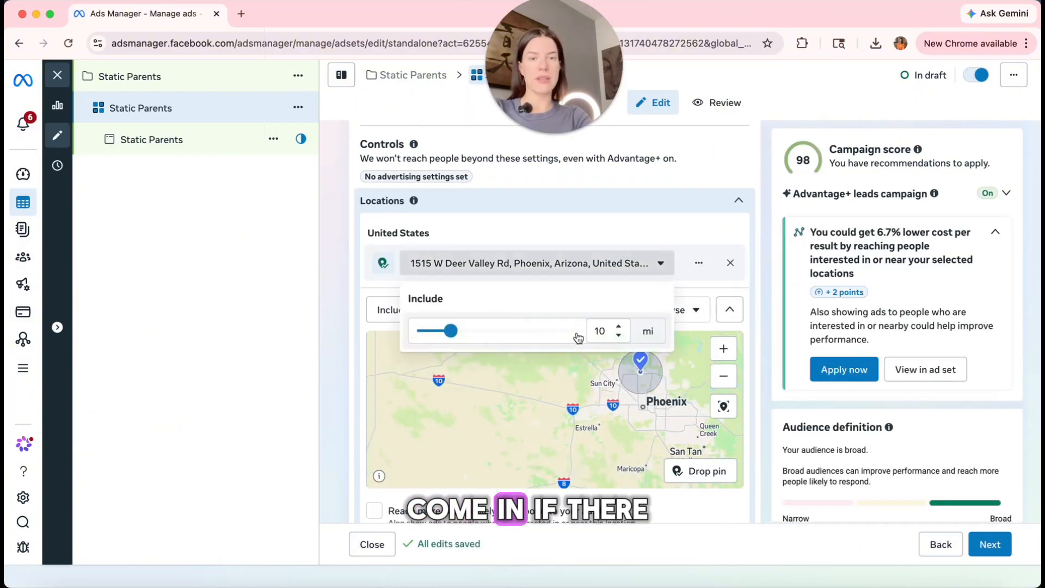
{"action": "left_click", "coordinate": [754, 340]}
{"action": "scroll", "coordinate": [674, 286], "scroll_direction": "up", "scroll_amount": 2}
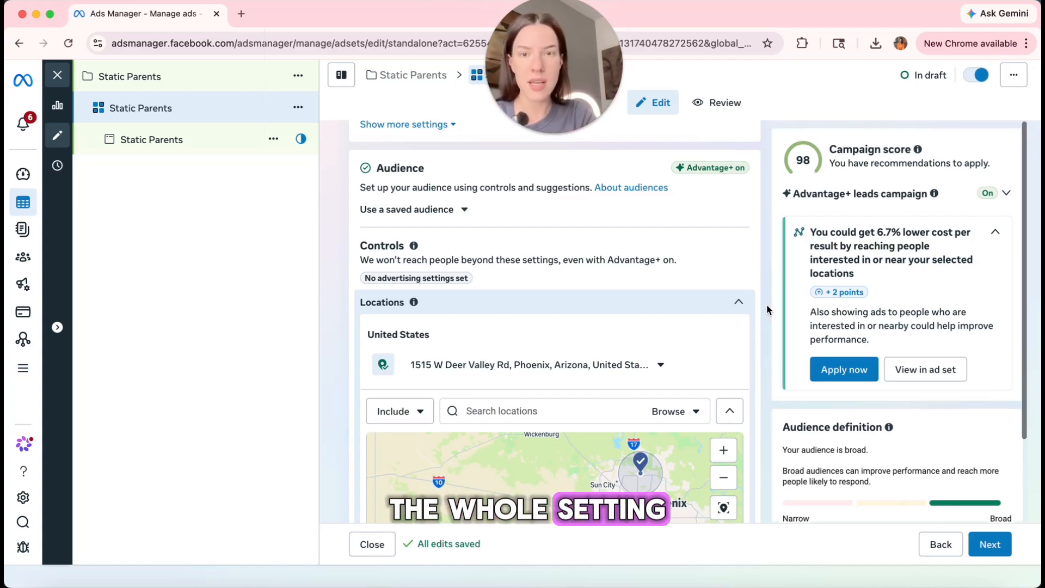
{"action": "scroll", "coordinate": [751, 349], "scroll_direction": "down", "scroll_amount": 10}
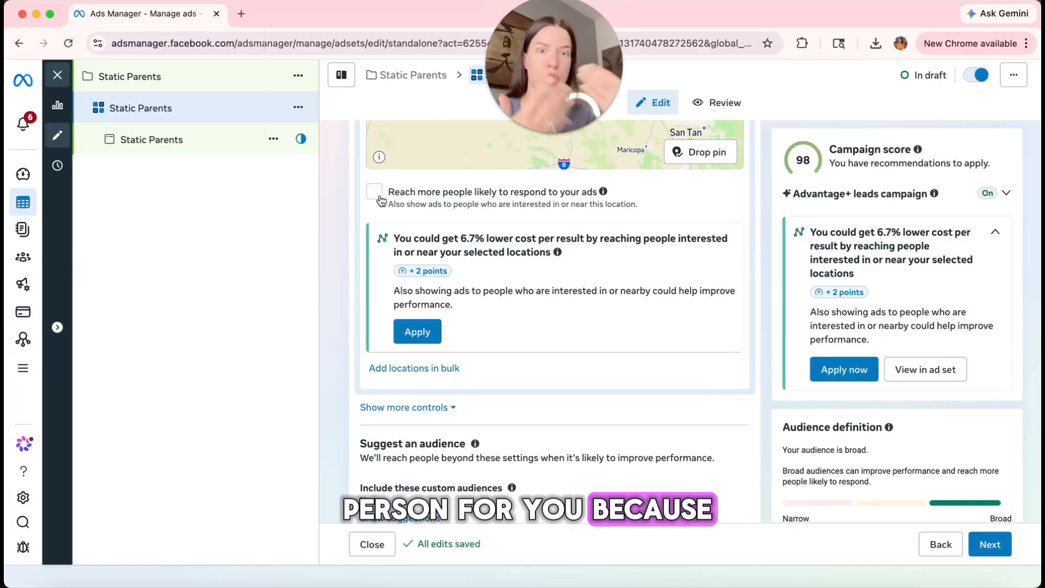
{"action": "scroll", "coordinate": [588, 388], "scroll_direction": "down", "scroll_amount": 5}
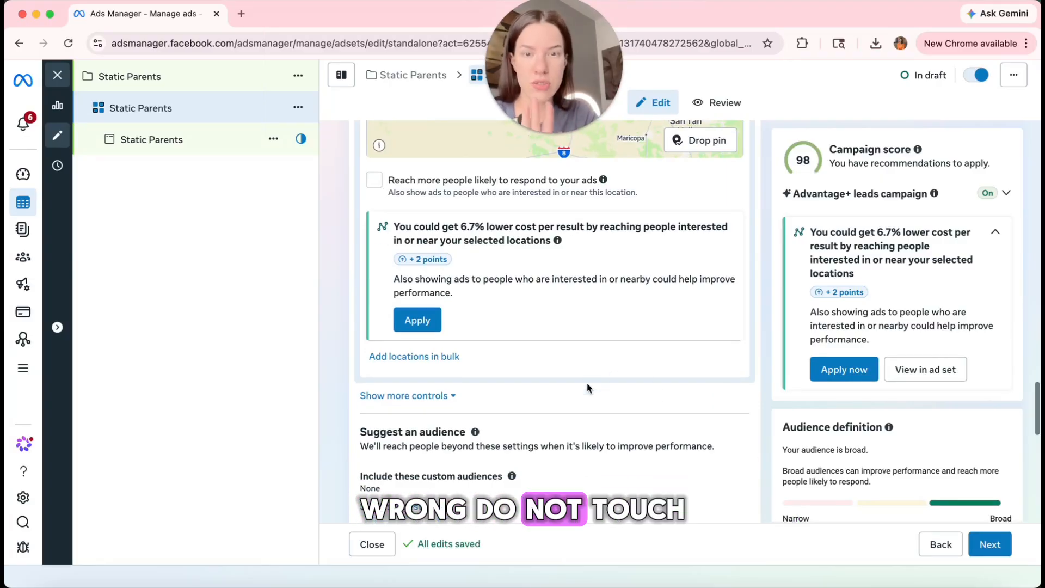
{"action": "scroll", "coordinate": [588, 387], "scroll_direction": "down", "scroll_amount": 2}
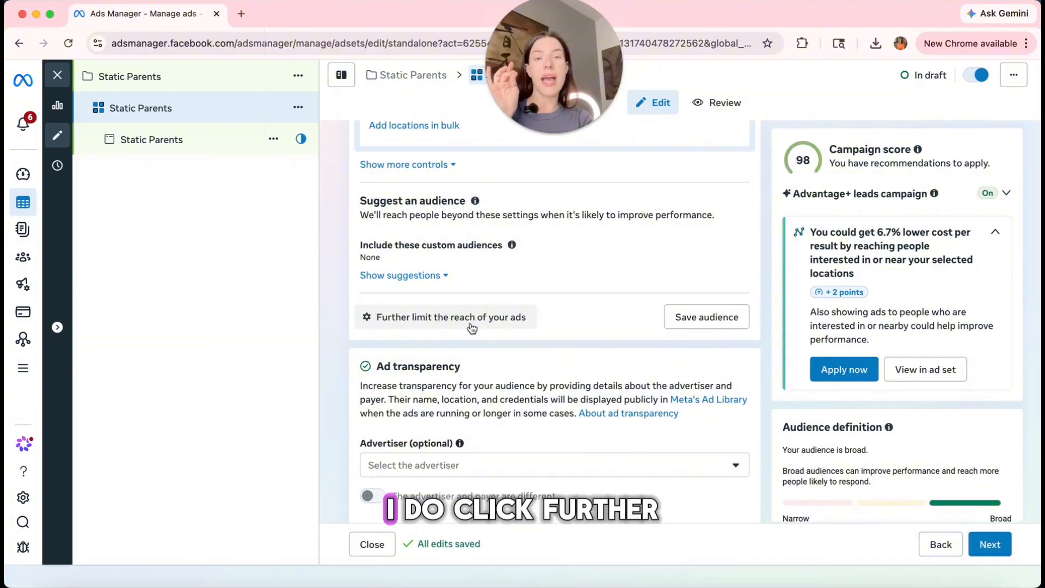
Switch the audience to further-limited reach controls.
{"action": "left_click", "coordinate": [471, 326]}
{"action": "left_click", "coordinate": [438, 356]}
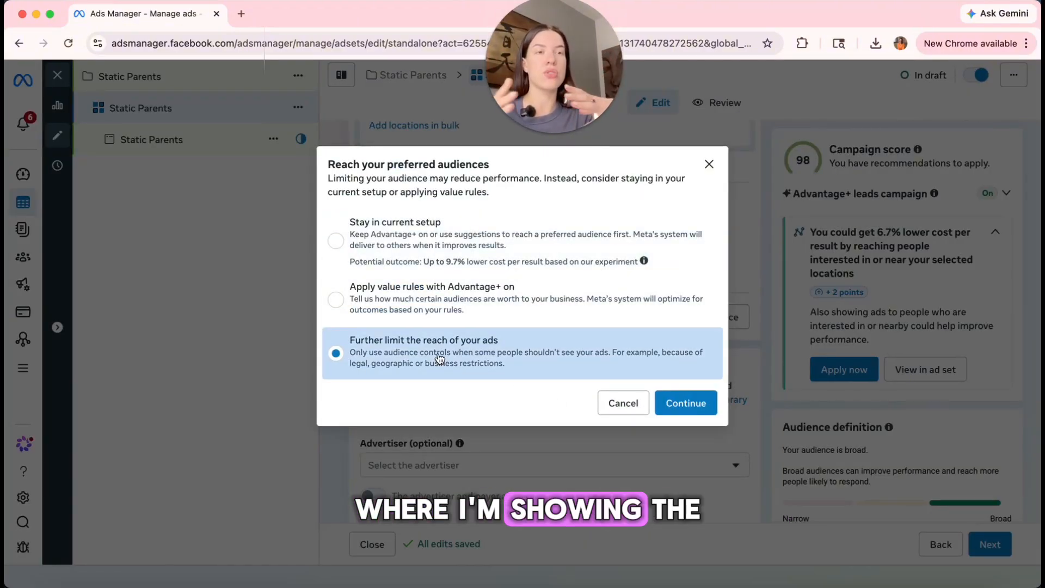
{"action": "left_click", "coordinate": [700, 409]}
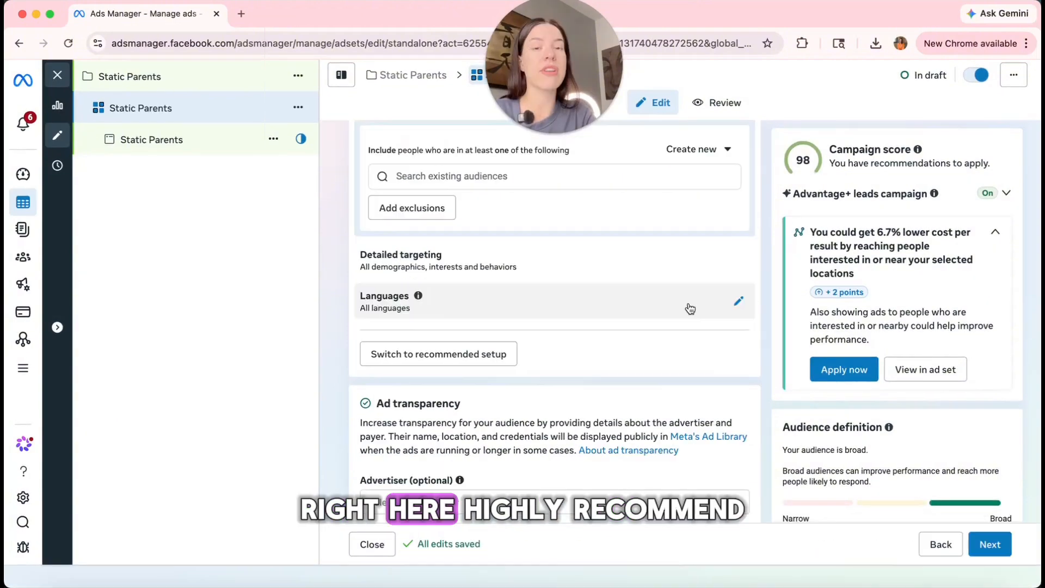
Restrict the audience language to English (US).
{"action": "left_click", "coordinate": [738, 299]}
{"action": "left_click", "coordinate": [465, 226]}
{"action": "type", "text": "us"}
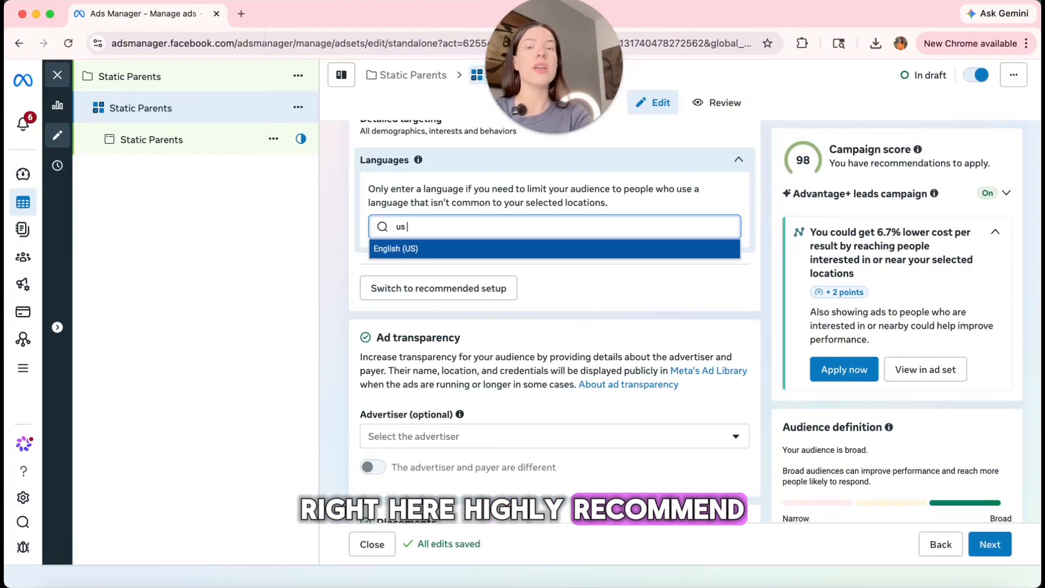
{"action": "left_click", "coordinate": [444, 255]}
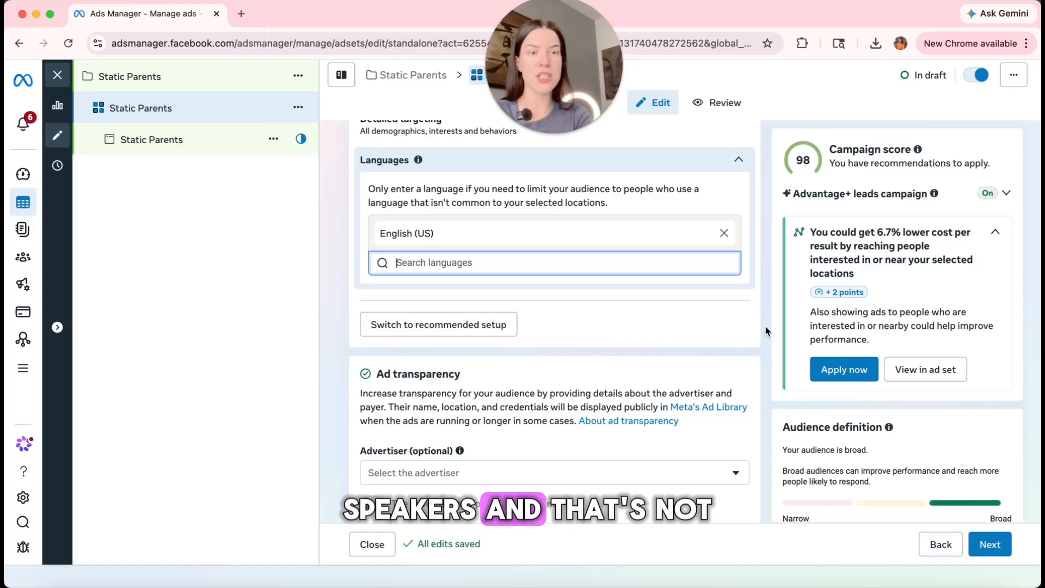
{"action": "scroll", "coordinate": [756, 303], "scroll_direction": "up", "scroll_amount": 2}
{"action": "scroll", "coordinate": [754, 301], "scroll_direction": "up", "scroll_amount": 5}
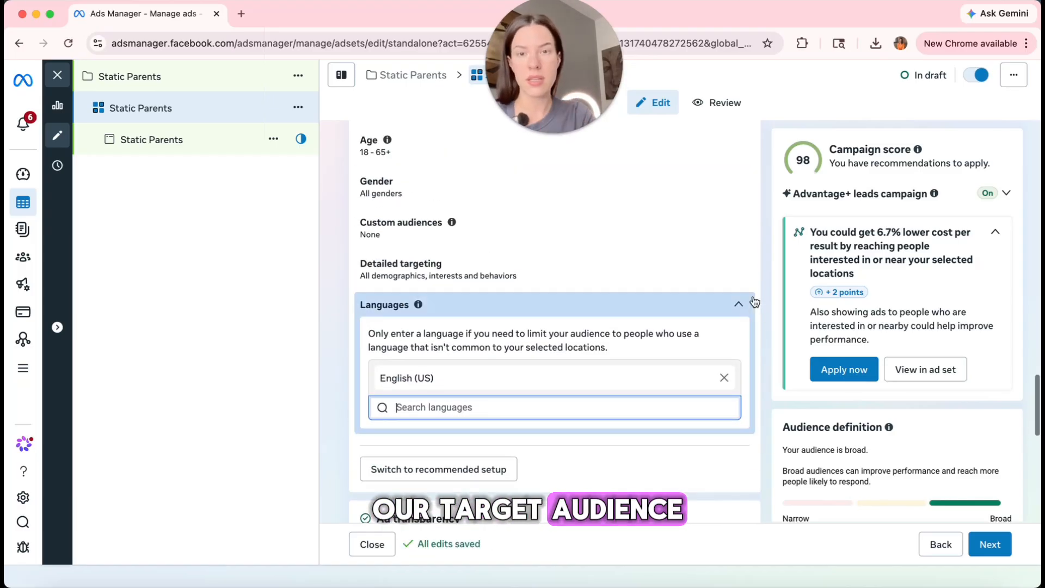
{"action": "scroll", "coordinate": [746, 277], "scroll_direction": "up", "scroll_amount": 3}
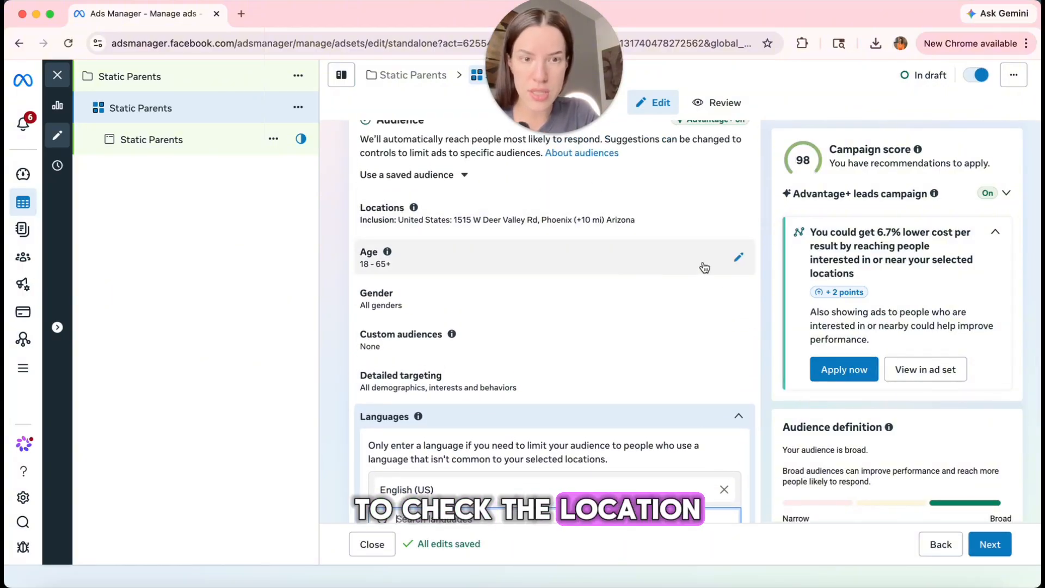
Set the audience minimum age to 27.
{"action": "left_click", "coordinate": [739, 262]}
{"action": "left_click", "coordinate": [417, 275]}
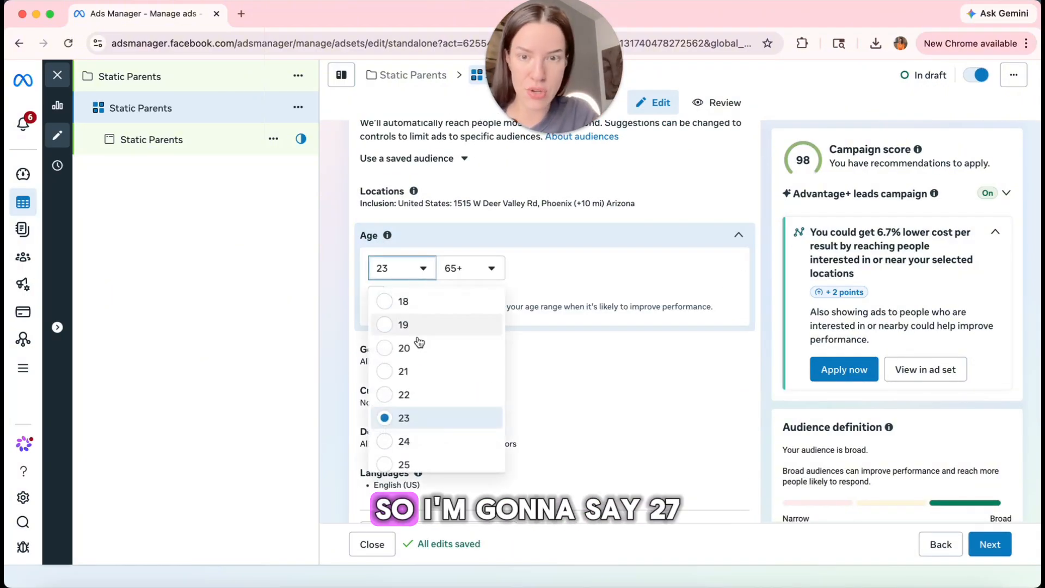
{"action": "scroll", "coordinate": [436, 413], "scroll_direction": "down", "scroll_amount": 3}
{"action": "left_click", "coordinate": [389, 412]}
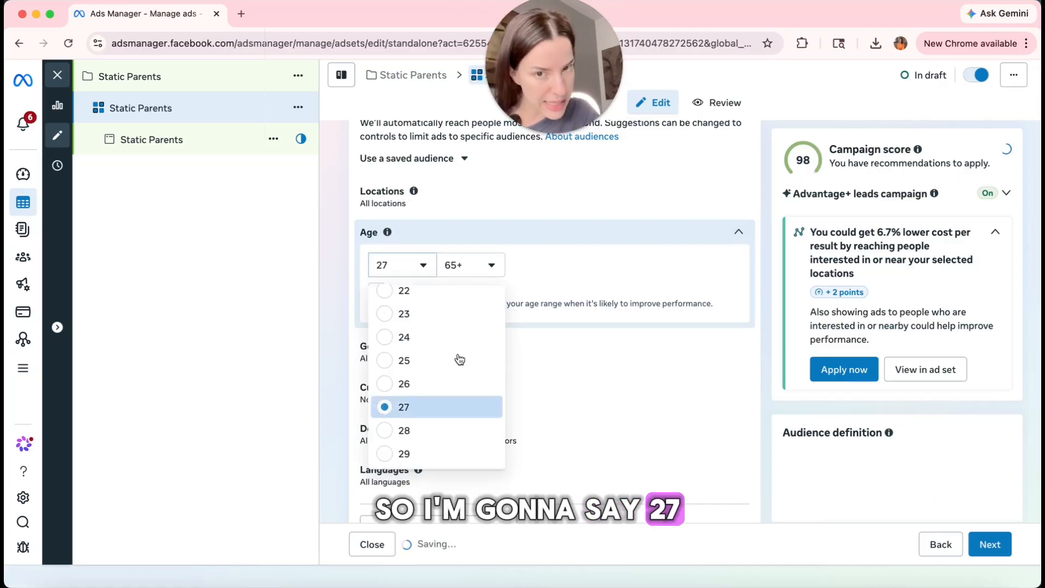
{"action": "scroll", "coordinate": [721, 219], "scroll_direction": "down", "scroll_amount": 5}
{"action": "scroll", "coordinate": [713, 236], "scroll_direction": "down", "scroll_amount": 2}
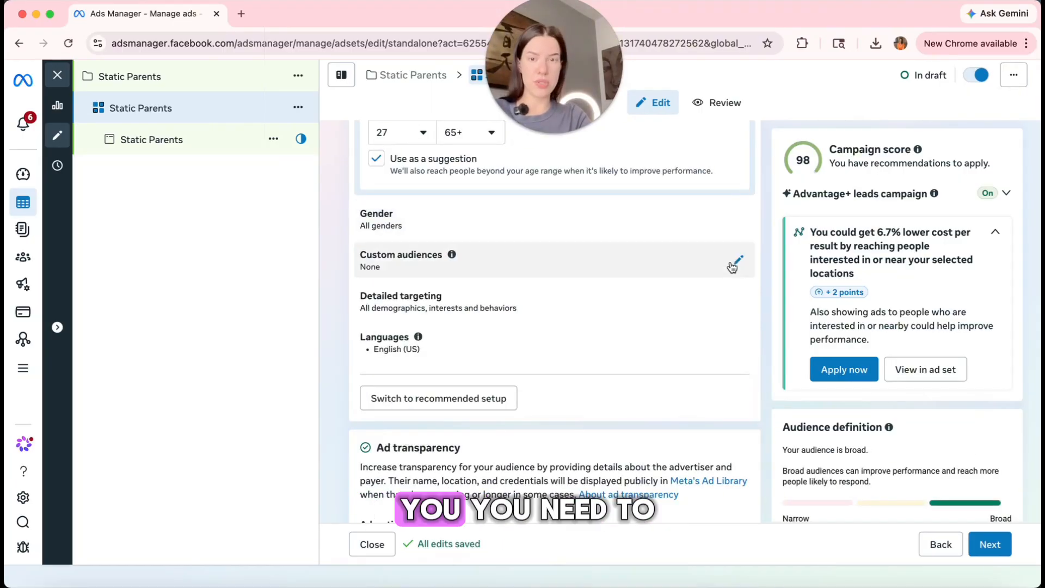
Add detailed targeting for parents of teenagers (13-17), preteens (09-12) and early school-age children (06-08).
{"action": "left_click", "coordinate": [735, 262]}
{"action": "type", "text": "parents"}
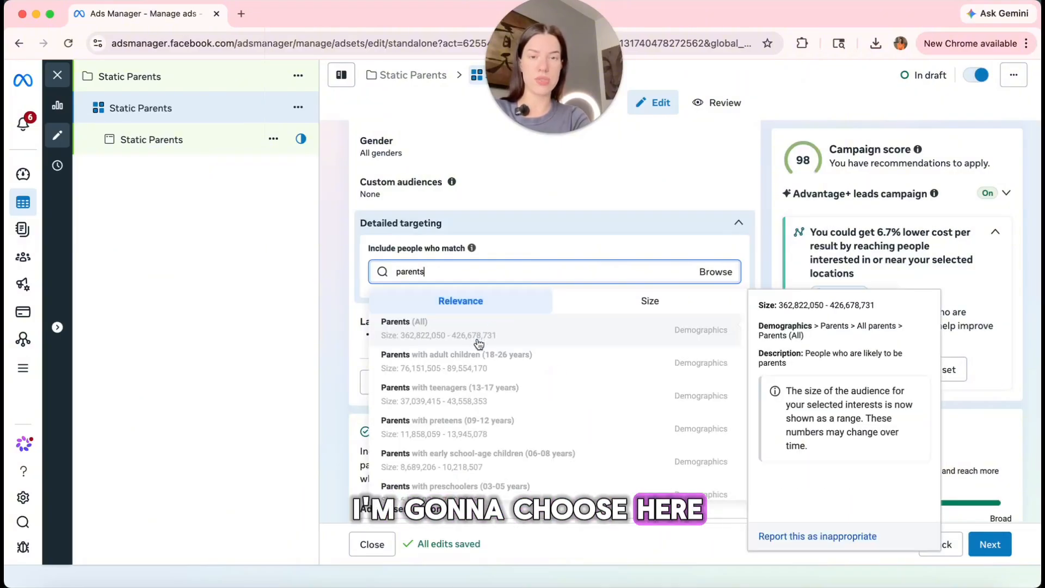
{"action": "scroll", "coordinate": [545, 390], "scroll_direction": "down", "scroll_amount": 1}
{"action": "left_click", "coordinate": [532, 373]}
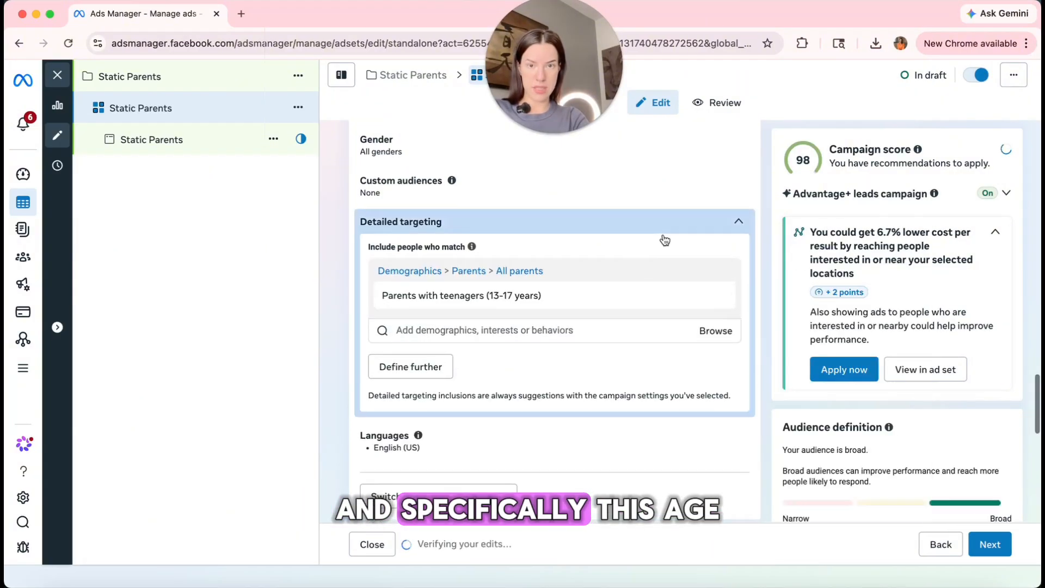
{"action": "left_click", "coordinate": [596, 344]}
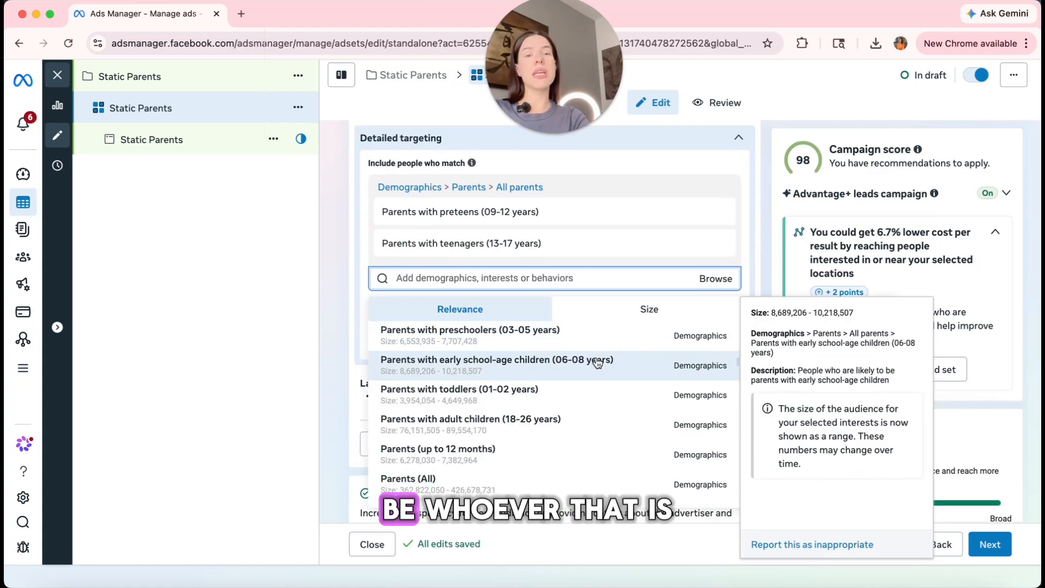
{"action": "left_click", "coordinate": [599, 365]}
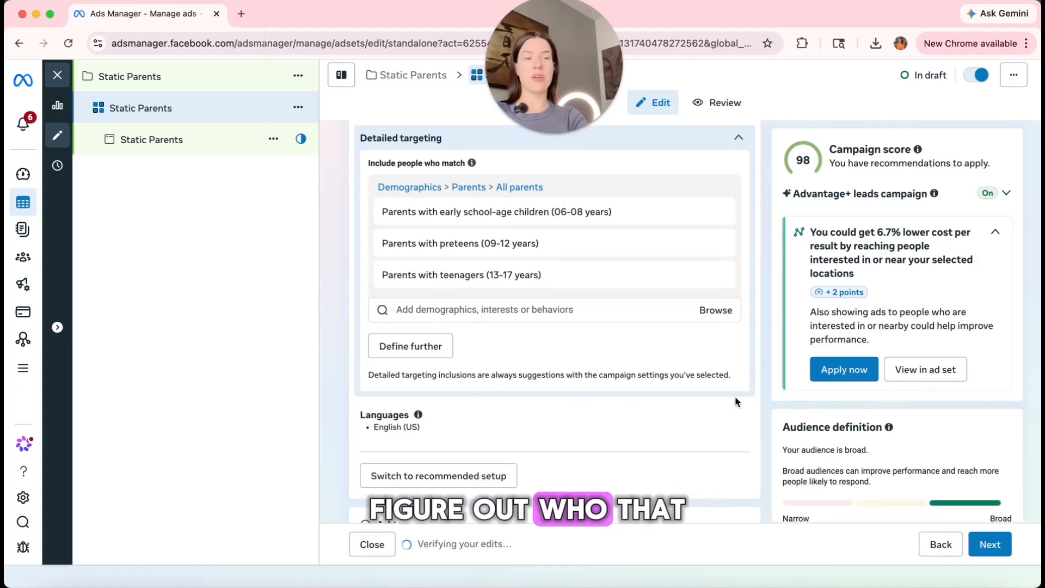
{"action": "scroll", "coordinate": [735, 396], "scroll_direction": "down", "scroll_amount": 1}
{"action": "scroll", "coordinate": [735, 397], "scroll_direction": "down", "scroll_amount": 8}
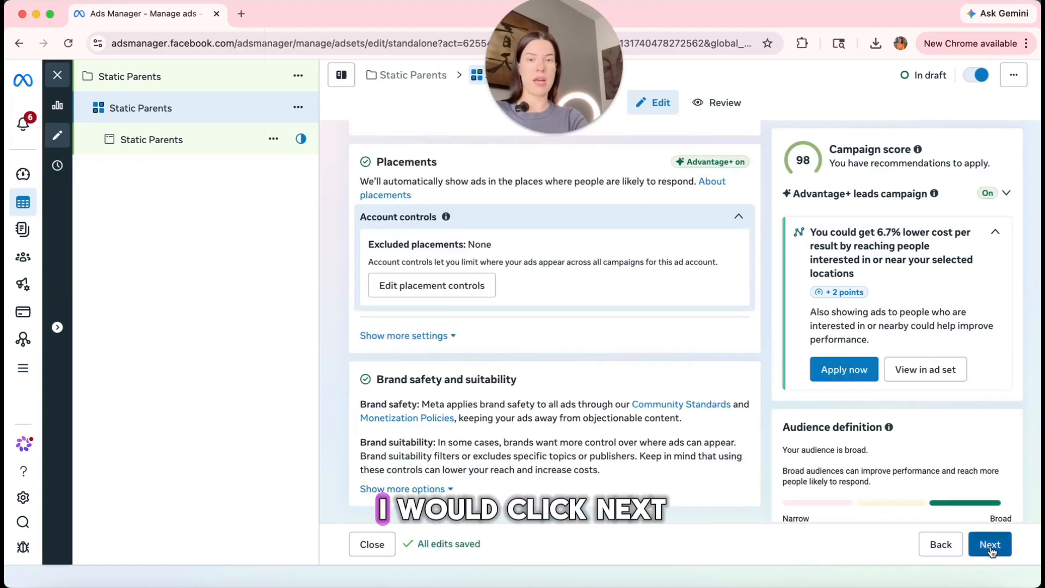
Advance to the Static Parents ad editor and scroll to its Format settings.
{"action": "left_click", "coordinate": [990, 546]}
{"action": "scroll", "coordinate": [570, 424], "scroll_direction": "down", "scroll_amount": 10}
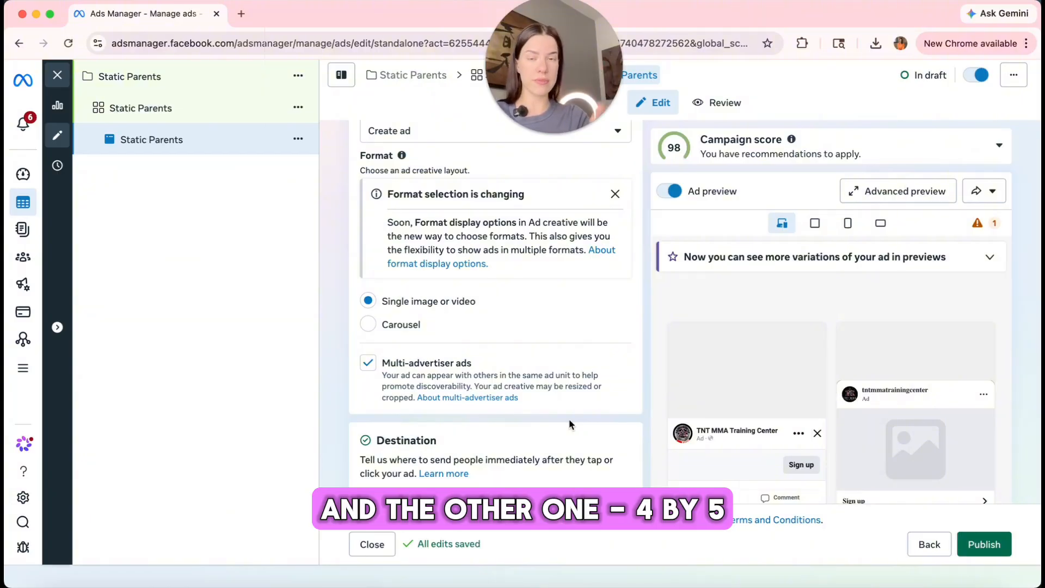
Uncheck Multi-advertiser ads and scroll down to the Instant form destination.
{"action": "scroll", "coordinate": [502, 402], "scroll_direction": "down", "scroll_amount": 2}
{"action": "left_click", "coordinate": [368, 277]}
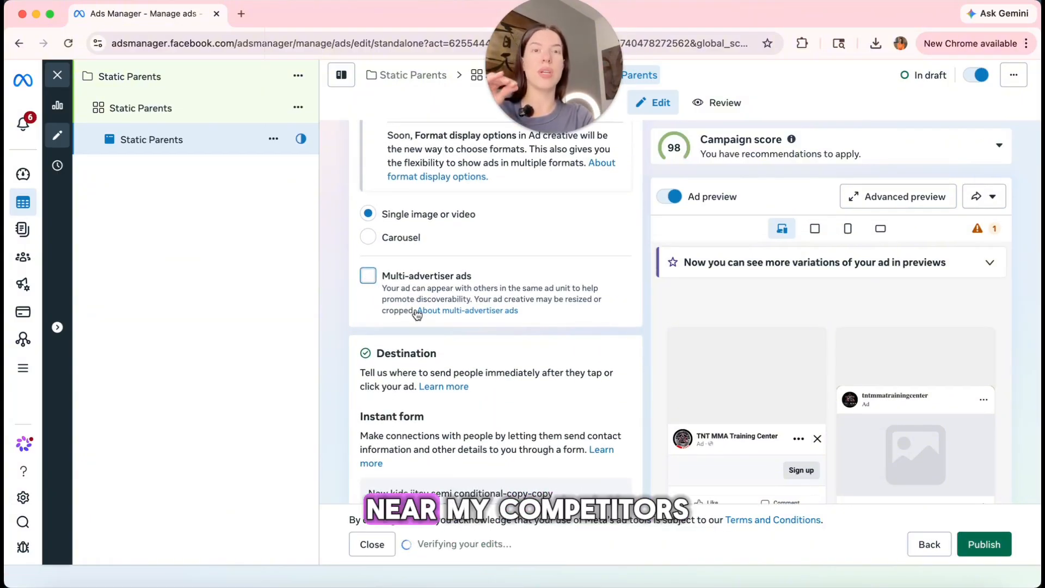
{"action": "scroll", "coordinate": [444, 356], "scroll_direction": "down", "scroll_amount": 3}
{"action": "scroll", "coordinate": [444, 357], "scroll_direction": "down", "scroll_amount": 1}
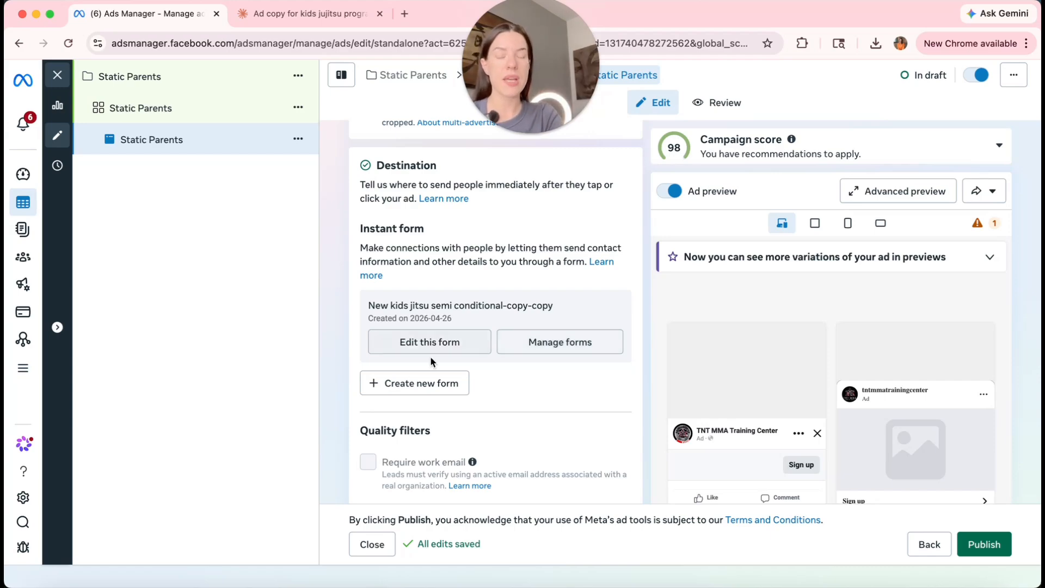
Start a from-scratch Higher intent form requiring phone-number verification and go to its Intro step.
{"action": "left_click", "coordinate": [441, 385]}
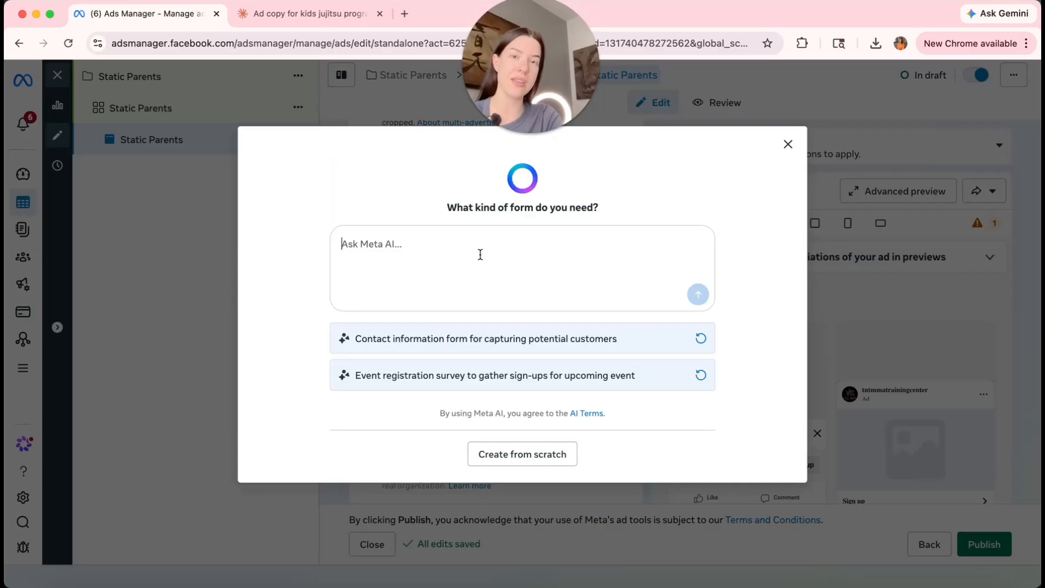
{"action": "left_click", "coordinate": [482, 455]}
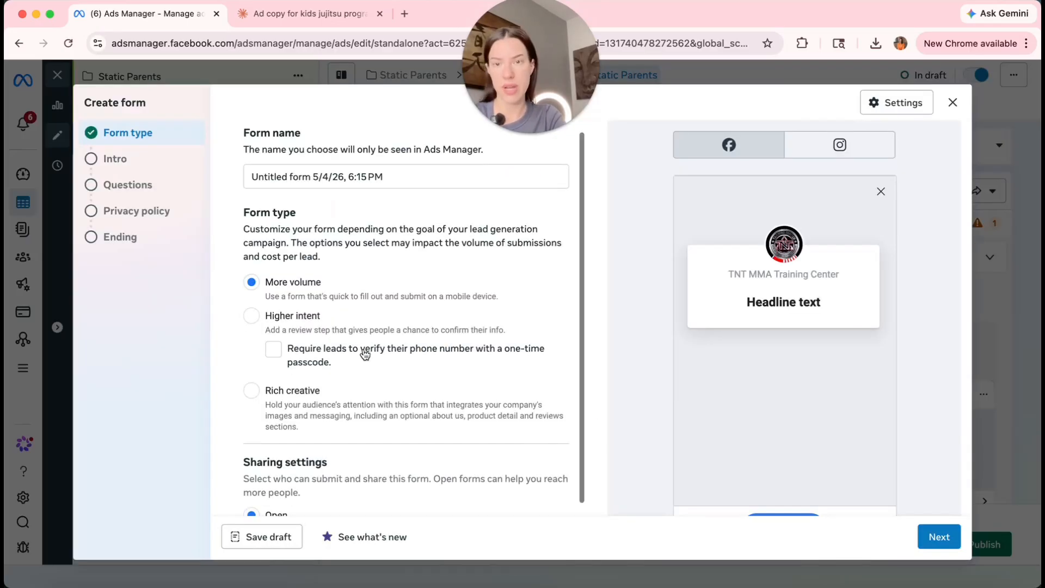
{"action": "left_click", "coordinate": [252, 311]}
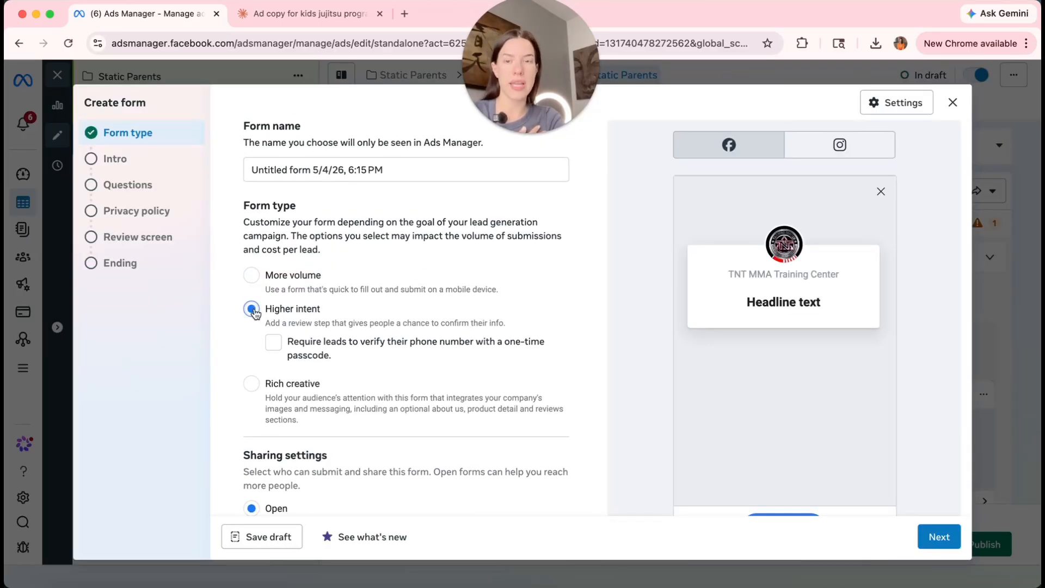
{"action": "left_click", "coordinate": [274, 345]}
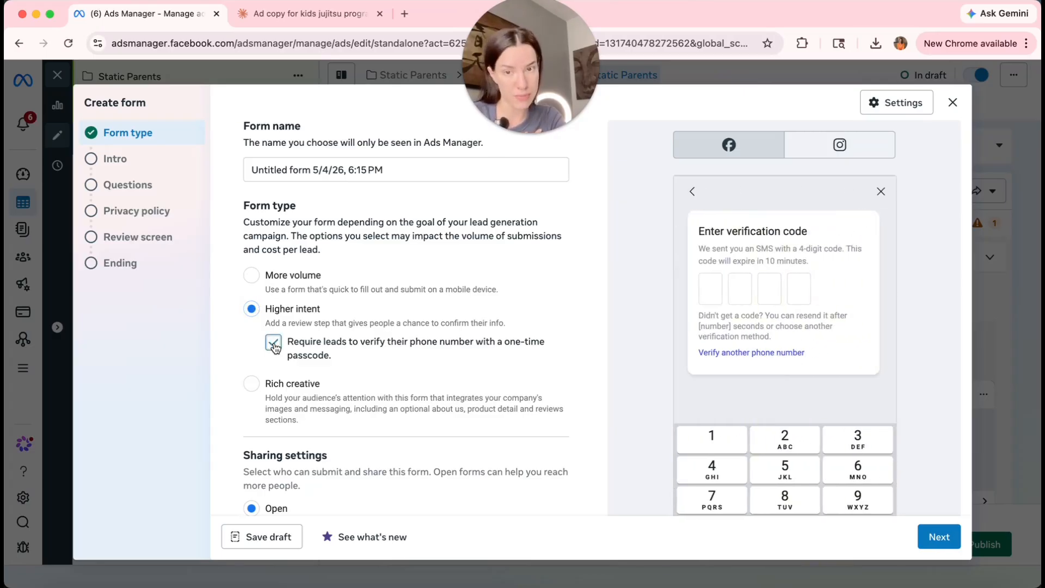
{"action": "scroll", "coordinate": [413, 360], "scroll_direction": "down", "scroll_amount": 1}
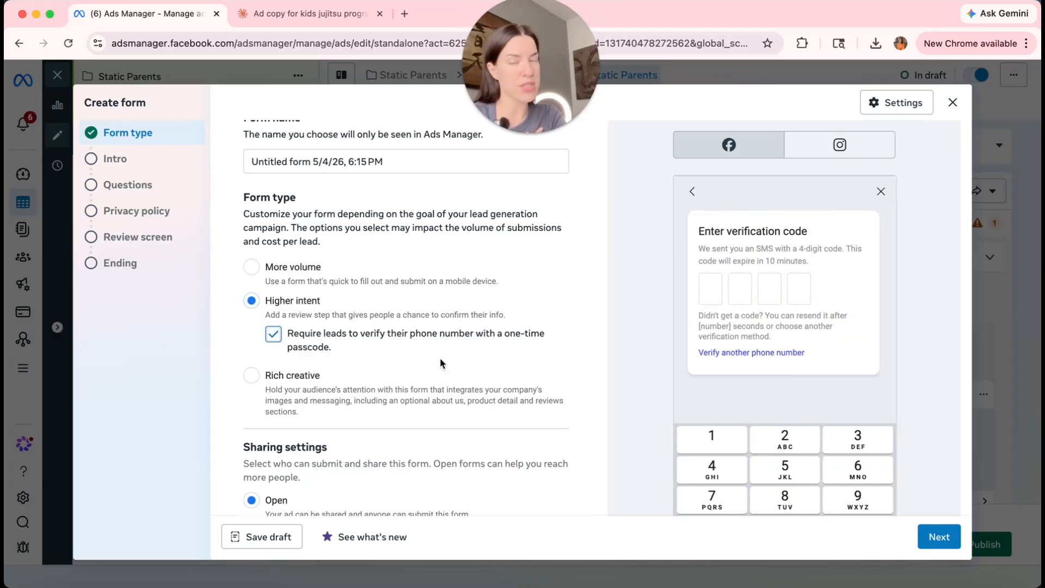
{"action": "scroll", "coordinate": [440, 358], "scroll_direction": "down", "scroll_amount": 1}
{"action": "scroll", "coordinate": [377, 264], "scroll_direction": "up", "scroll_amount": 2}
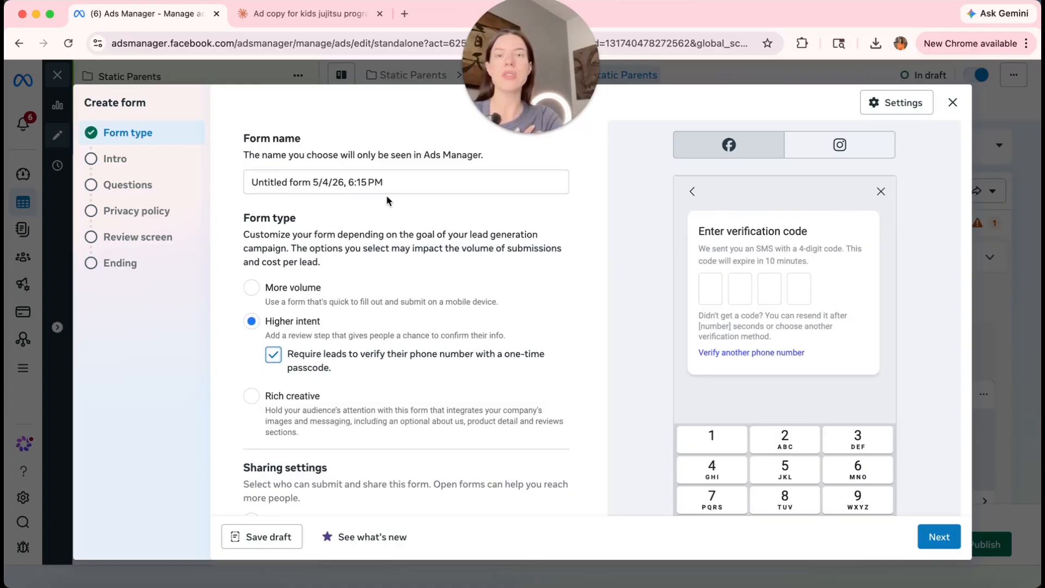
{"action": "left_click_drag", "start_coordinate": [386, 188], "coordinate": [217, 174]}
{"action": "scroll", "coordinate": [345, 263], "scroll_direction": "down", "scroll_amount": 5}
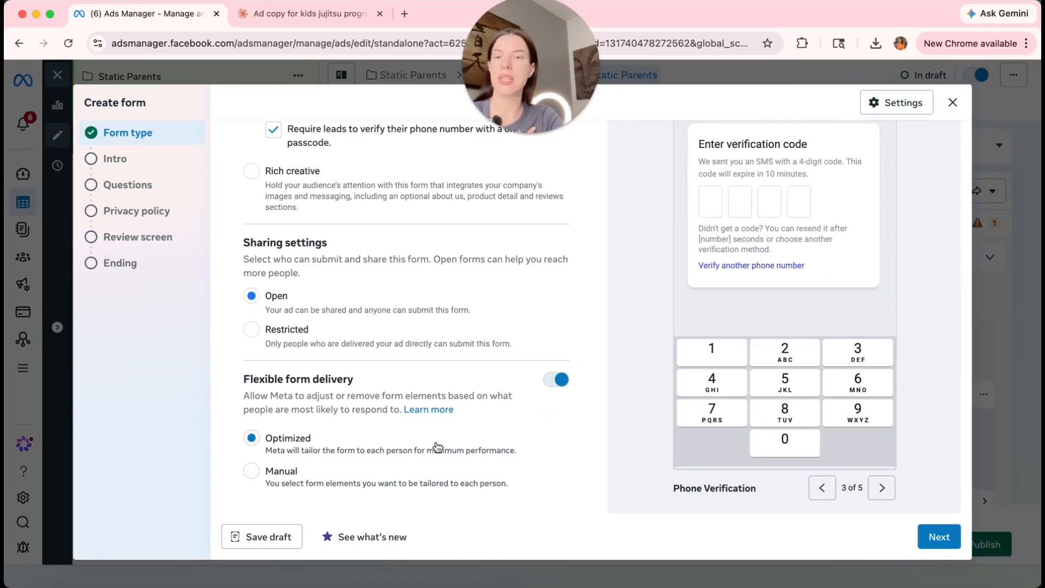
{"action": "left_click", "coordinate": [133, 159]}
{"action": "left_click", "coordinate": [385, 313]}
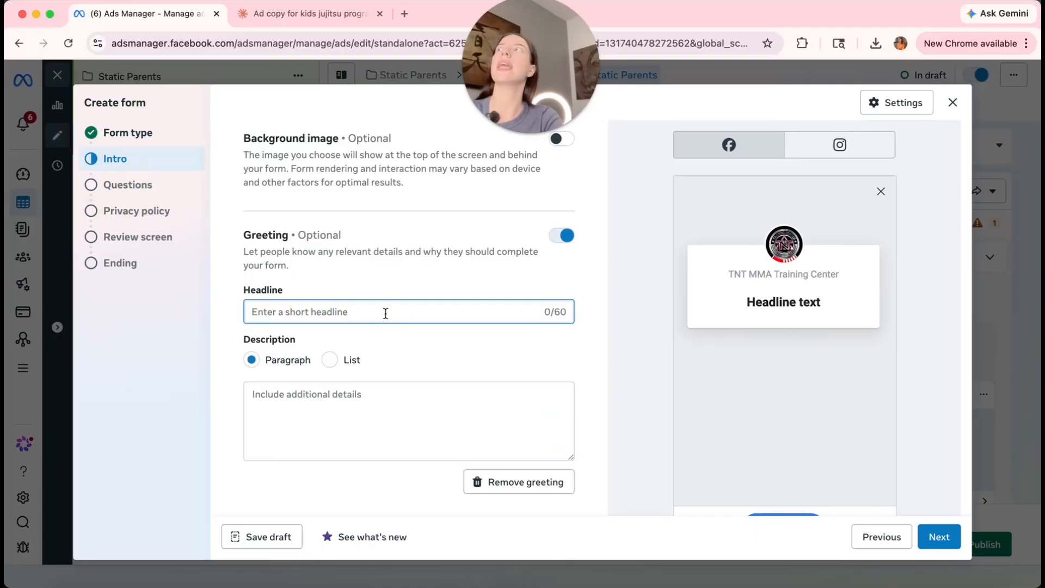
Set greeting headline 'FREE TRIAL CLASS' and description 'You have to pick up the phone in order to book your trial class.'.
{"action": "type", "text": "FREE TRIAL CLAS"}
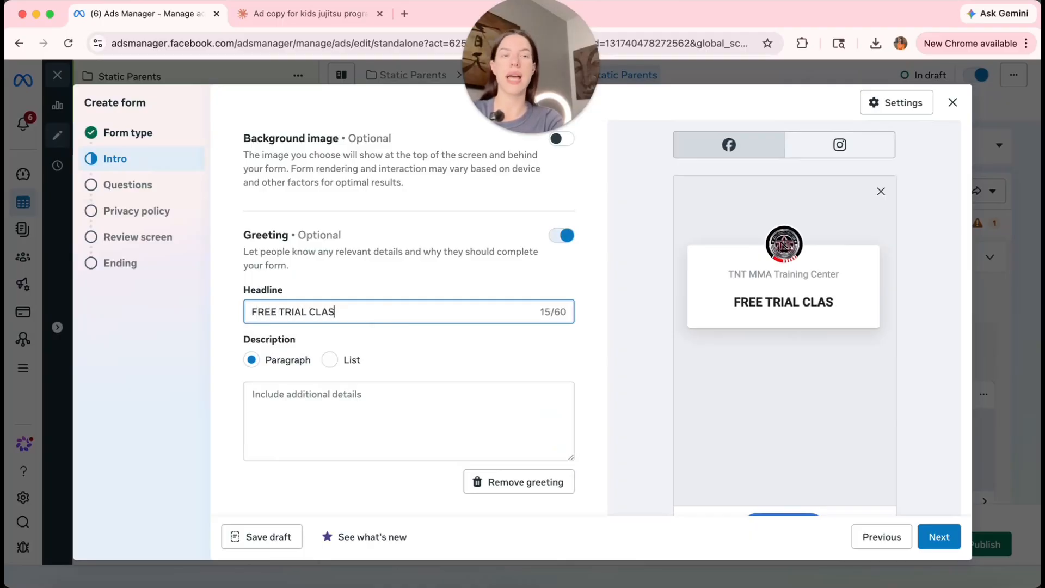
{"action": "type", "text": "S"}
{"action": "left_click", "coordinate": [336, 415]}
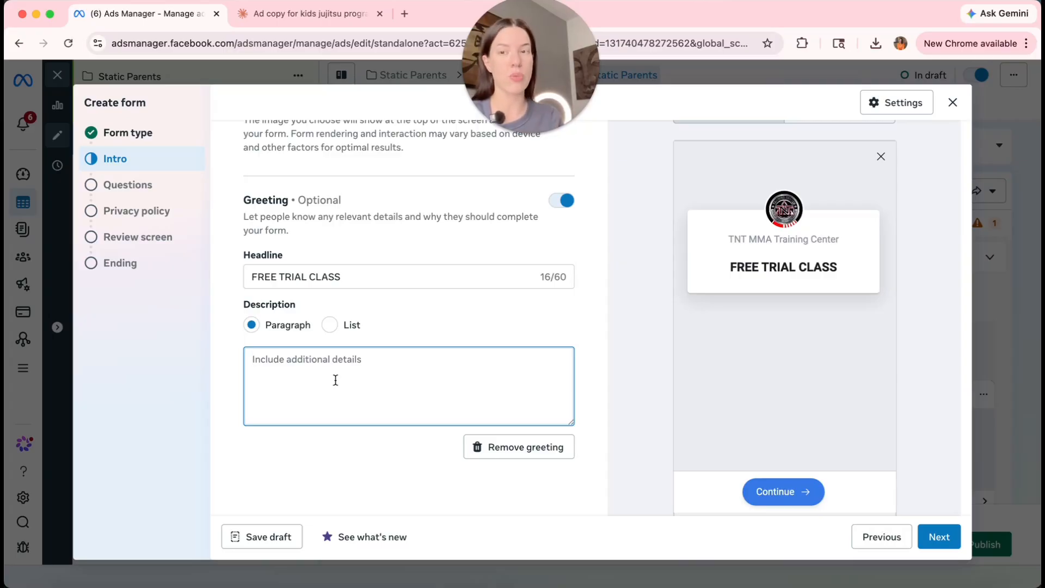
{"action": "type", "text": "You h"}
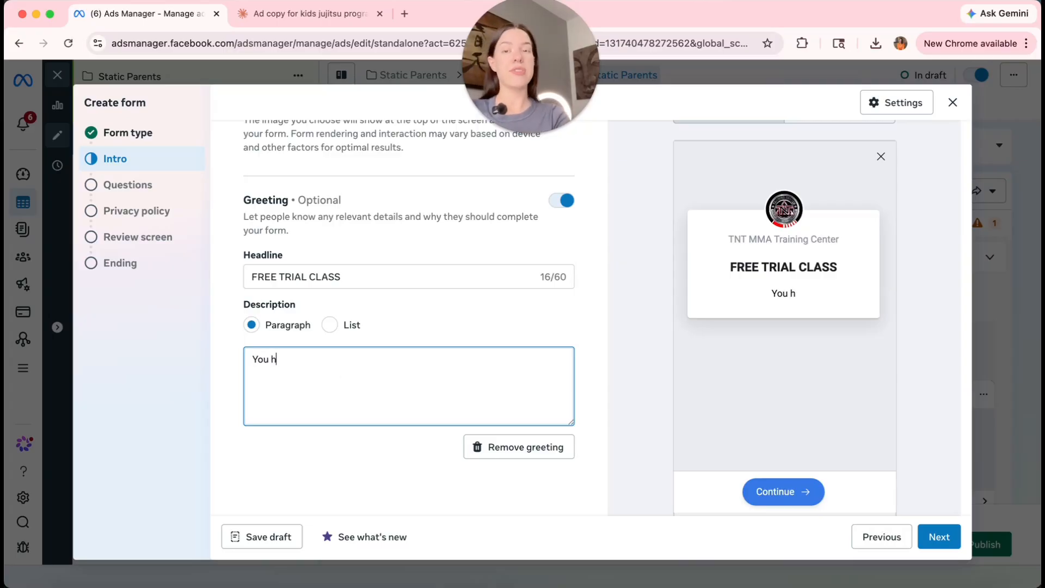
{"action": "type", "text": "ave to pick up the phone in order to book your trial class."}
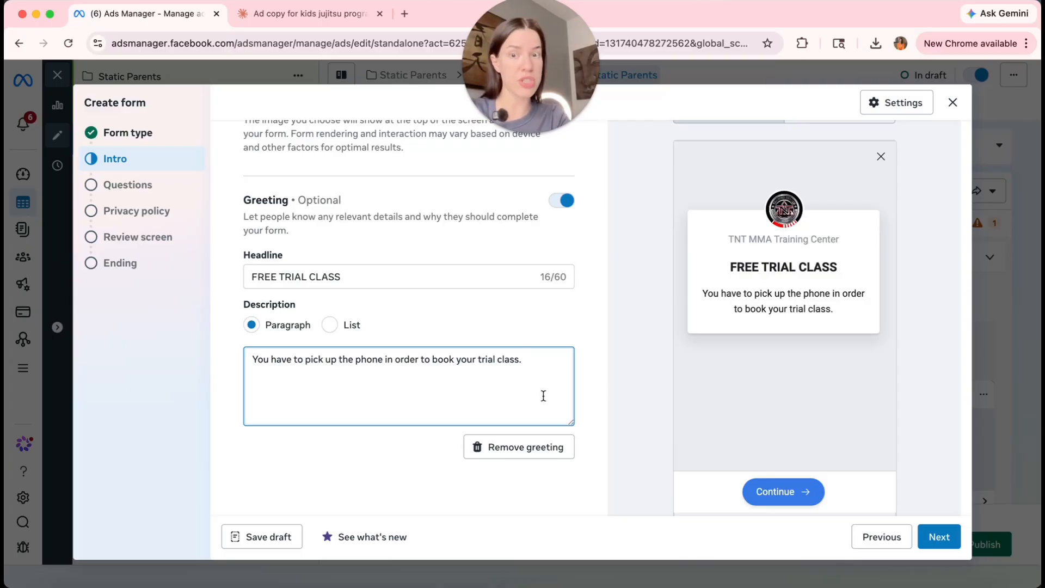
{"action": "type", "text": "623"}
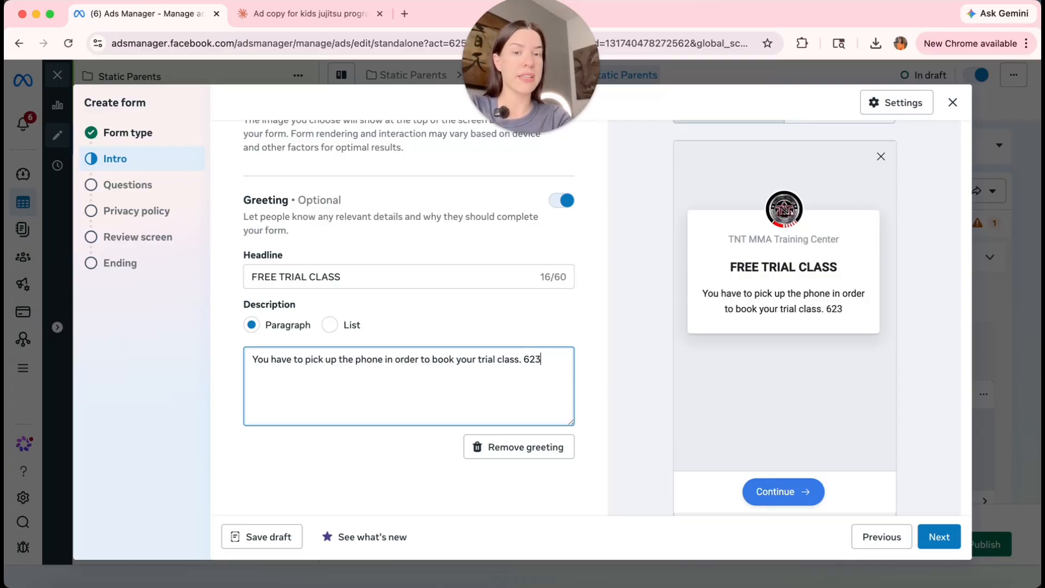
{"action": "key", "text": "BackSpace"}
{"action": "key", "text": "BackSpace"}
{"action": "key", "text": "BackSpace"}
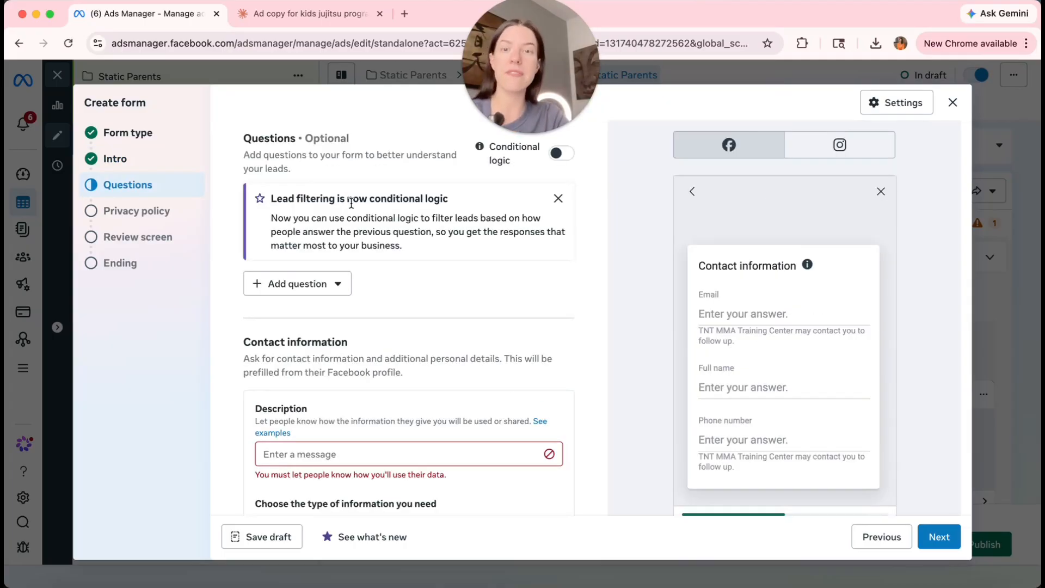
Turn on conditional logic and enter Question 1, 'are you ok'.
{"action": "left_click_drag", "start_coordinate": [347, 198], "coordinate": [449, 200]}
{"action": "left_click", "coordinate": [464, 290]}
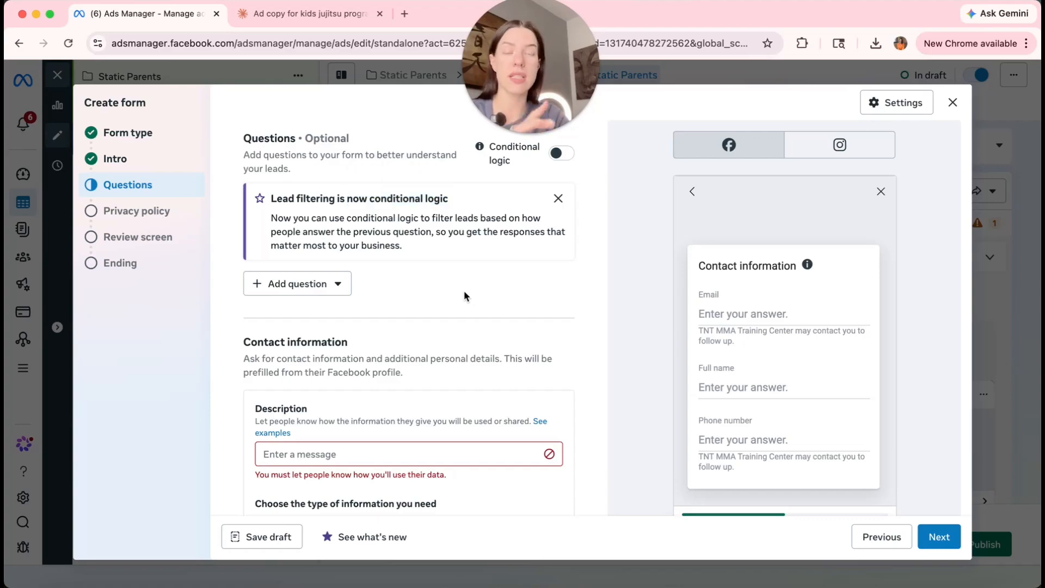
{"action": "left_click", "coordinate": [561, 155]}
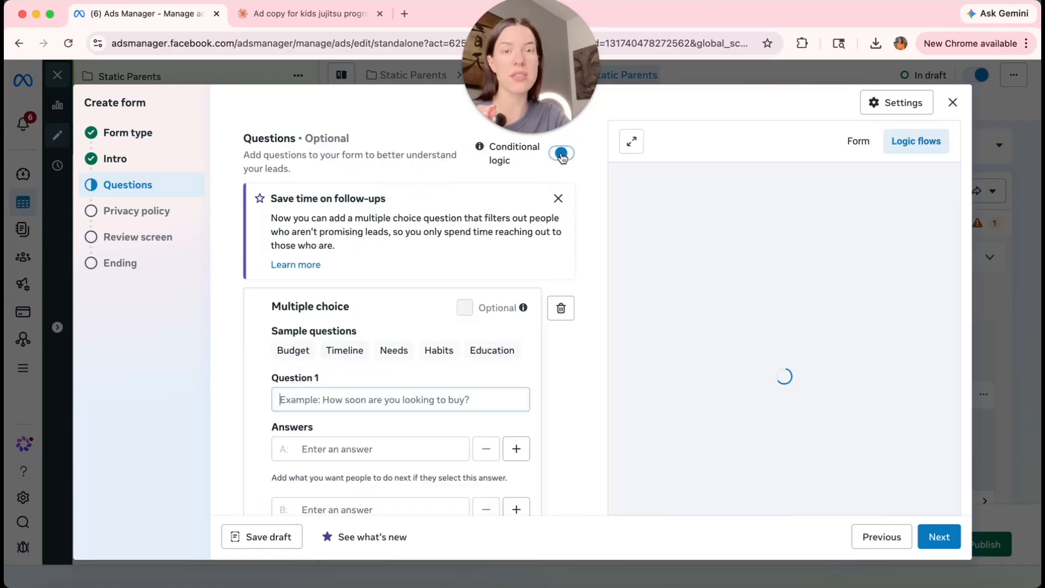
{"action": "scroll", "coordinate": [505, 293], "scroll_direction": "down", "scroll_amount": 2}
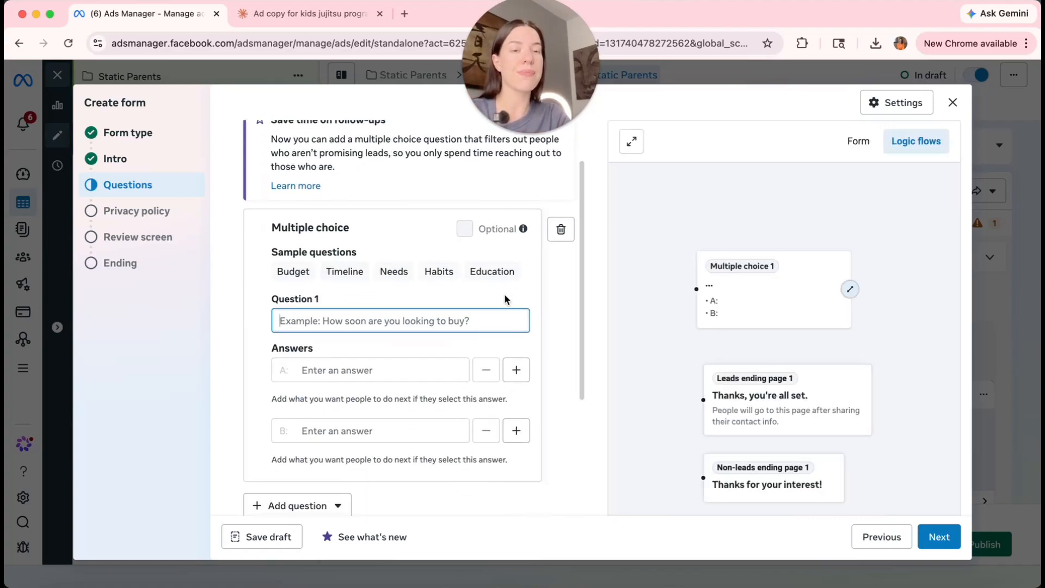
{"action": "scroll", "coordinate": [528, 341], "scroll_direction": "down", "scroll_amount": 2}
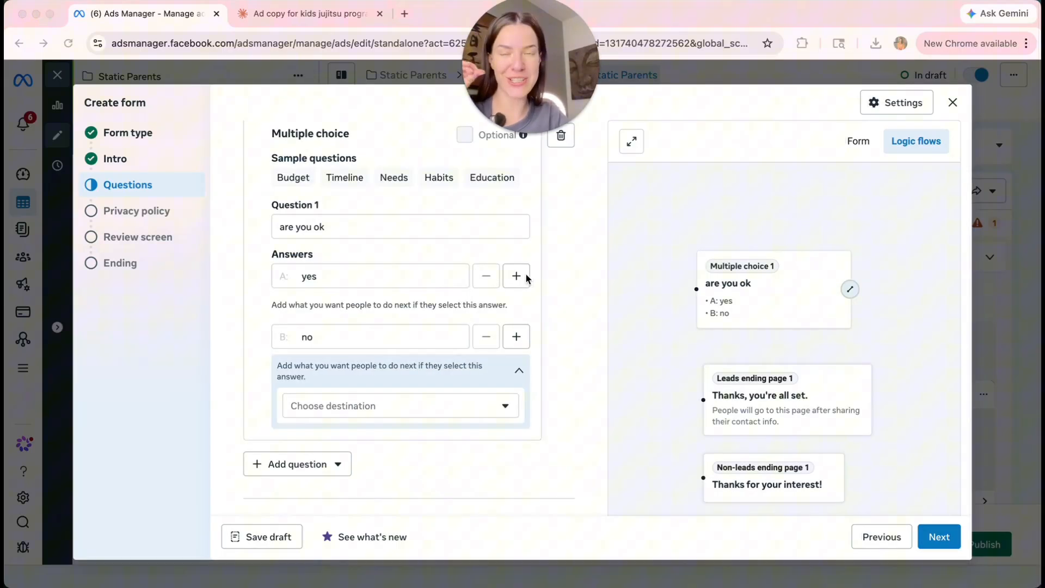
{"action": "scroll", "coordinate": [527, 276], "scroll_direction": "up", "scroll_amount": 2}
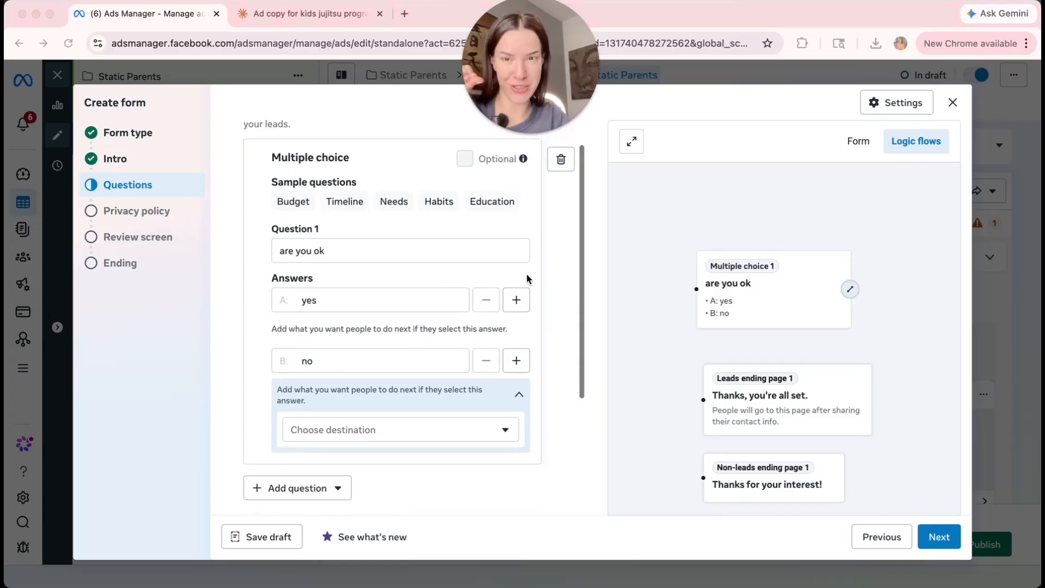
{"action": "scroll", "coordinate": [416, 309], "scroll_direction": "down", "scroll_amount": 1}
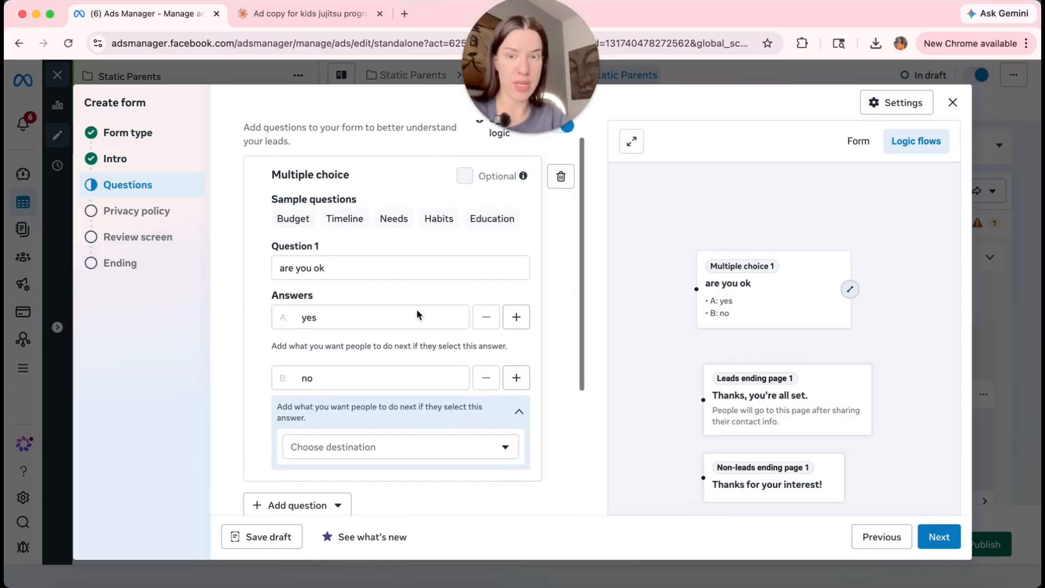
{"action": "left_click", "coordinate": [351, 243]}
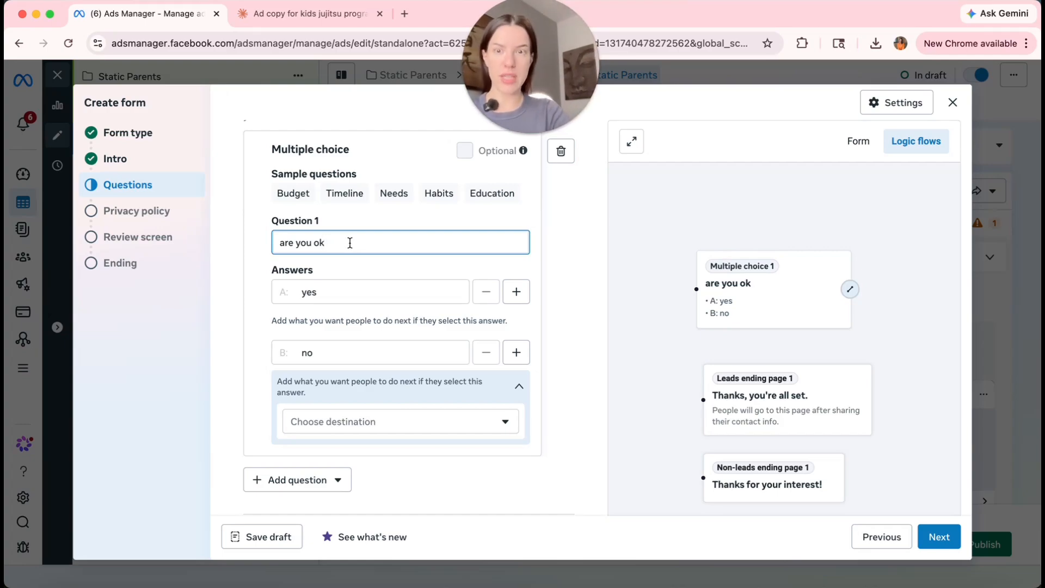
Review the destination options for answer 'yes', leaving it unchanged.
{"action": "double_click", "coordinate": [338, 286]}
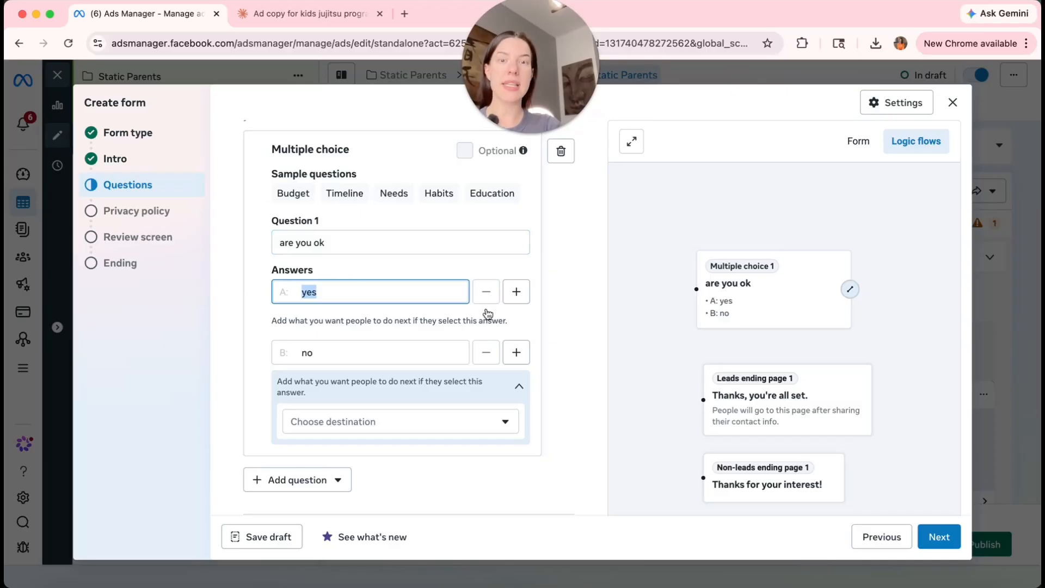
{"action": "left_click", "coordinate": [501, 321]}
{"action": "left_click", "coordinate": [516, 330]}
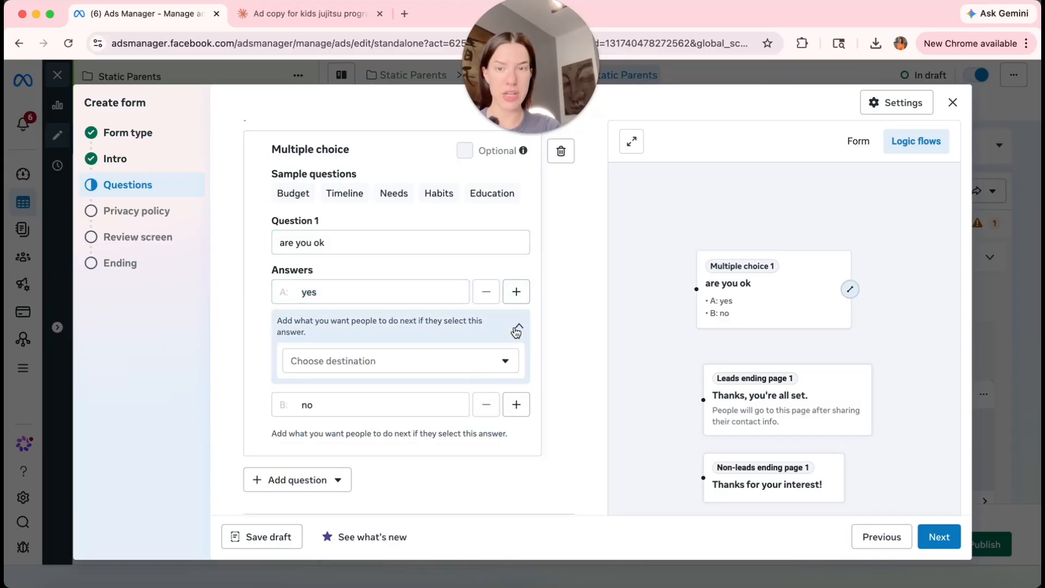
{"action": "left_click", "coordinate": [499, 359]}
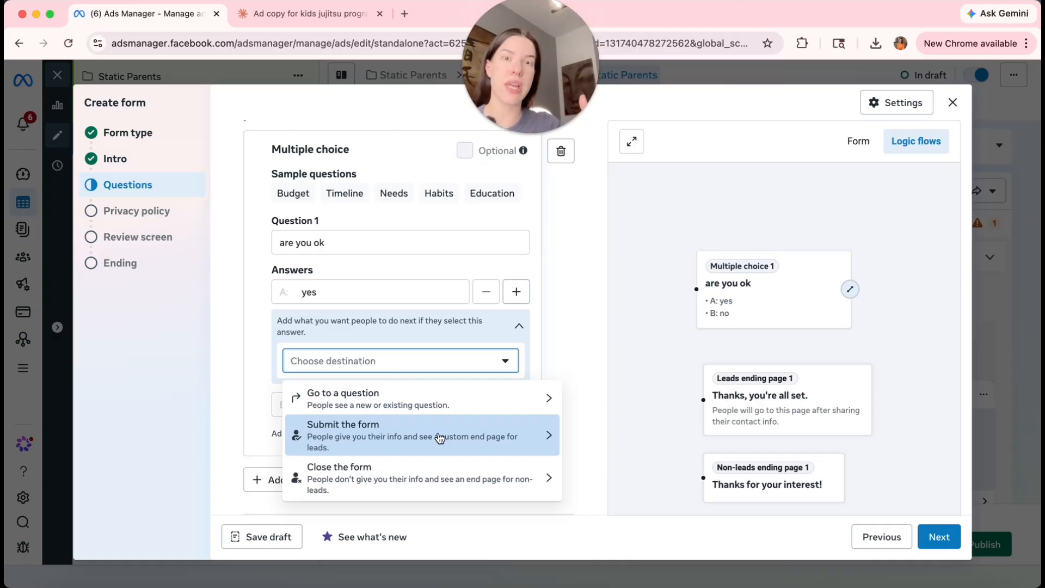
{"action": "left_click", "coordinate": [554, 324]}
Route answer 'no' to close the form at the E1 End page for non-leads.
{"action": "left_click", "coordinate": [443, 434]}
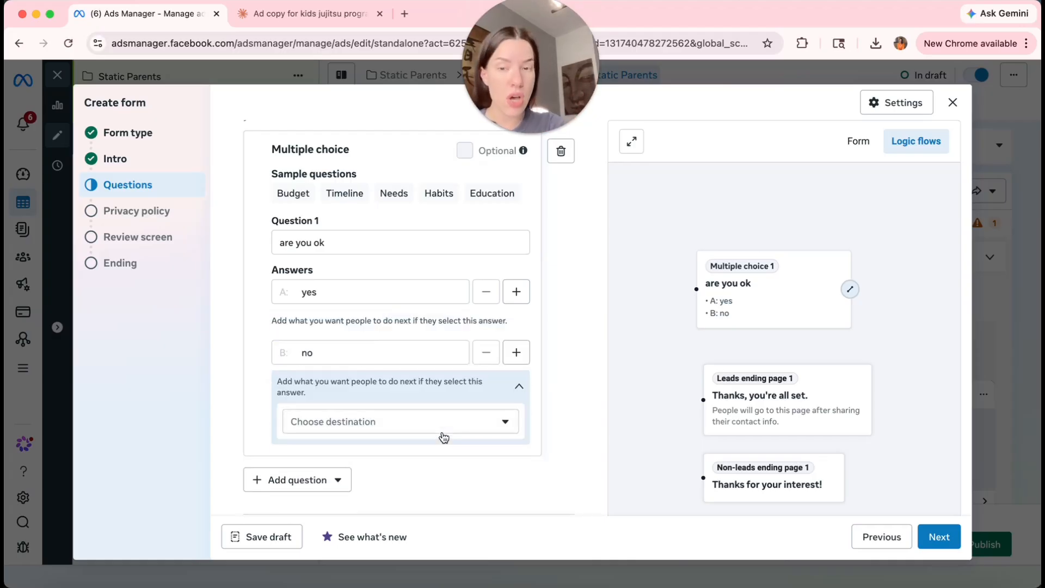
{"action": "scroll", "coordinate": [443, 386], "scroll_direction": "down", "scroll_amount": 1}
{"action": "left_click", "coordinate": [444, 360]}
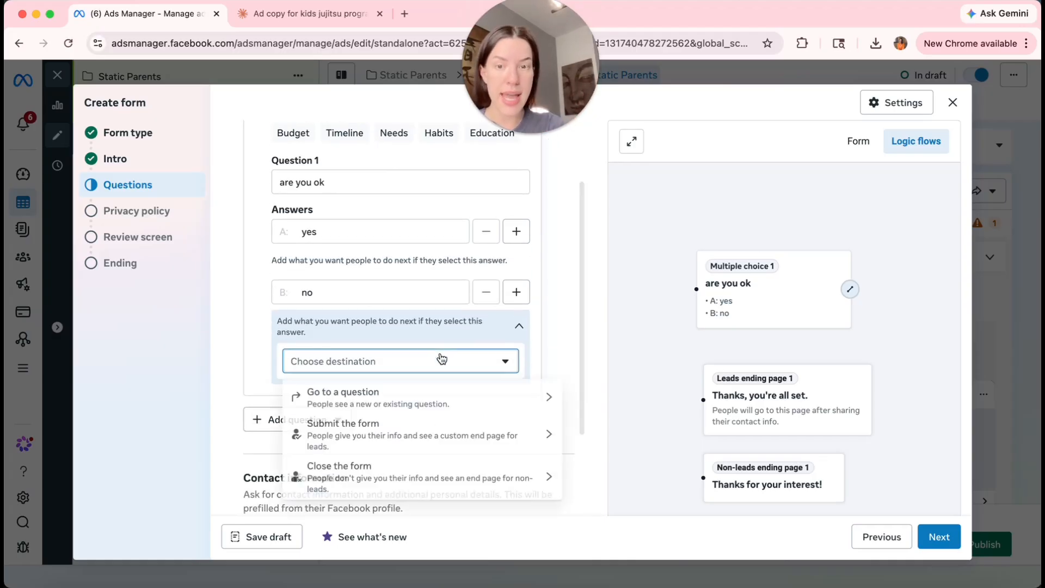
{"action": "left_click", "coordinate": [395, 483]}
{"action": "left_click", "coordinate": [371, 453]}
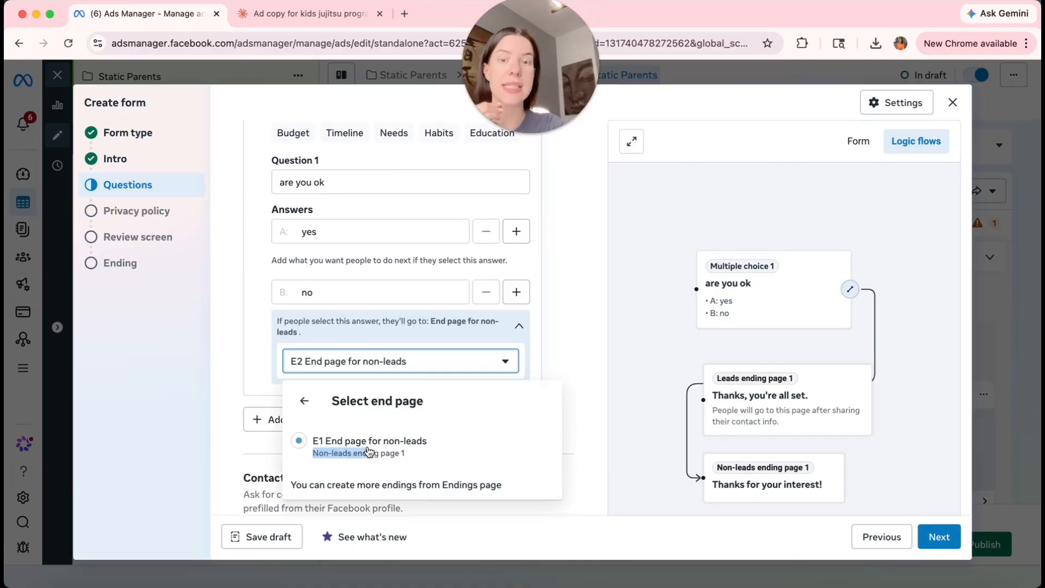
{"action": "left_click", "coordinate": [775, 492]}
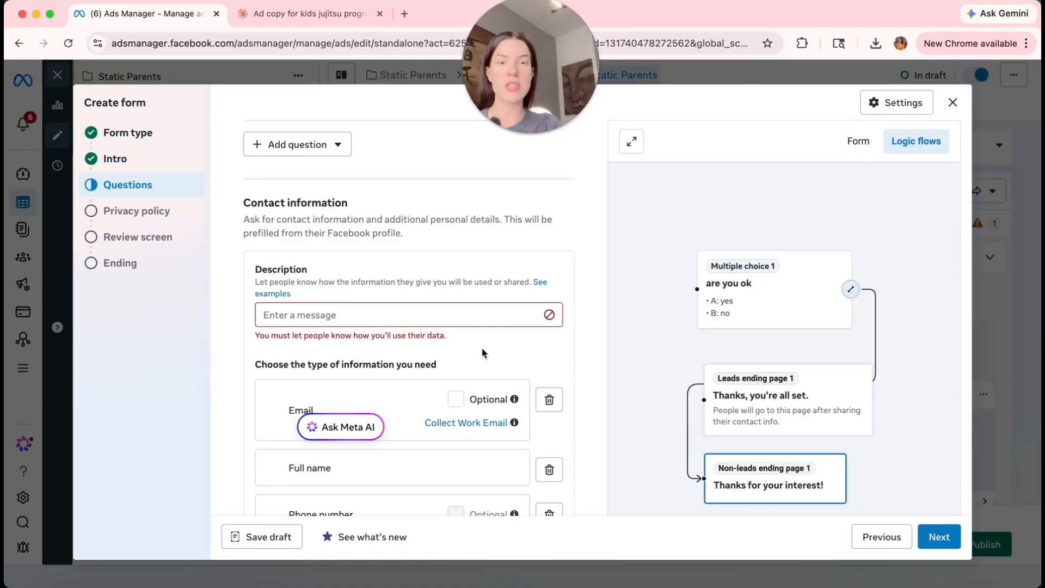
{"action": "scroll", "coordinate": [481, 347], "scroll_direction": "up", "scroll_amount": 3}
{"action": "left_click", "coordinate": [364, 211]}
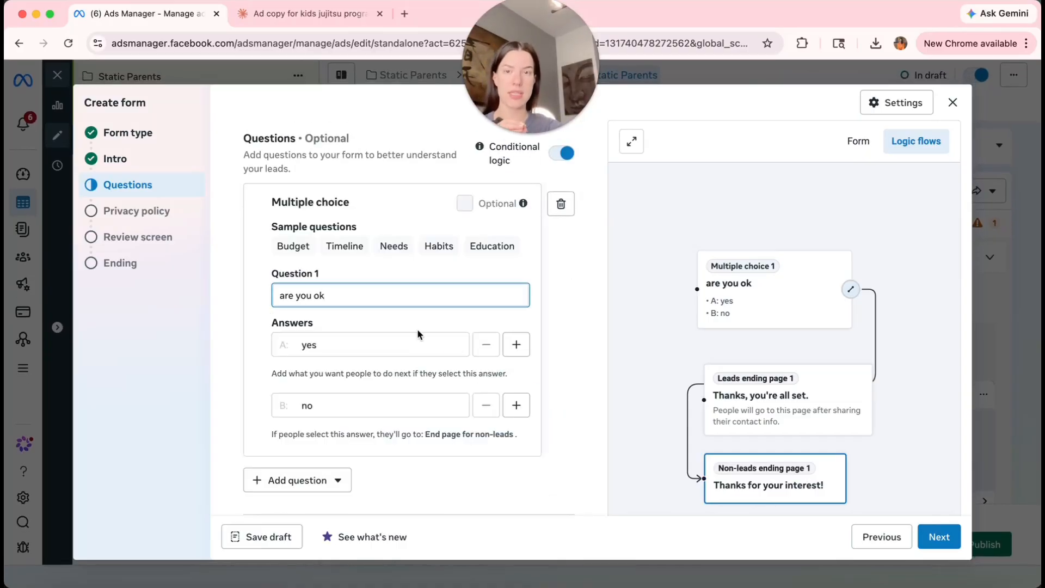
{"action": "scroll", "coordinate": [417, 329], "scroll_direction": "down", "scroll_amount": 1}
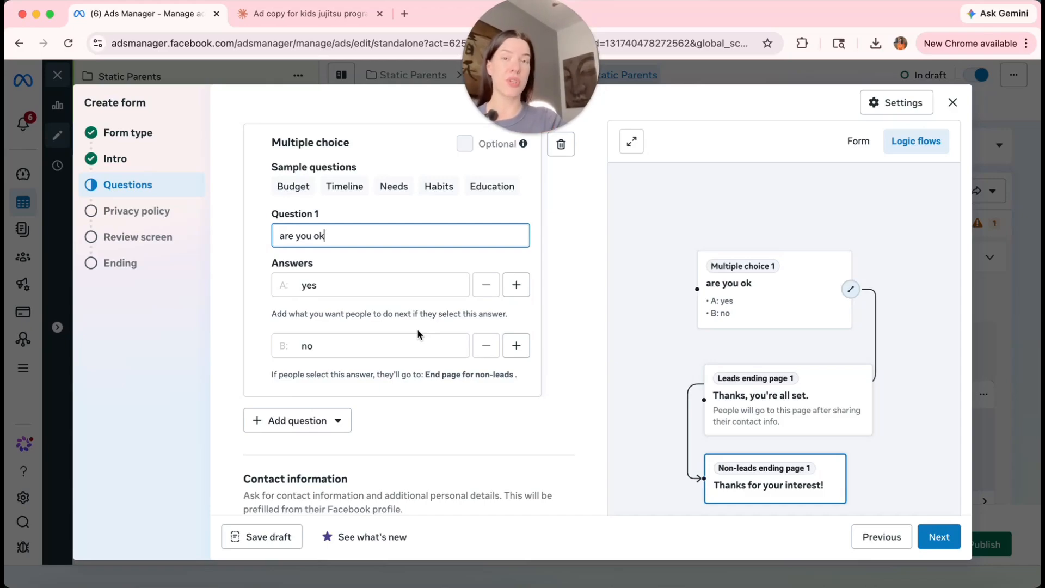
Preview the Budget, Timeline, Needs, Habits and Education sample questions in the lead form.
{"action": "left_click", "coordinate": [293, 187]}
{"action": "left_click", "coordinate": [345, 186]}
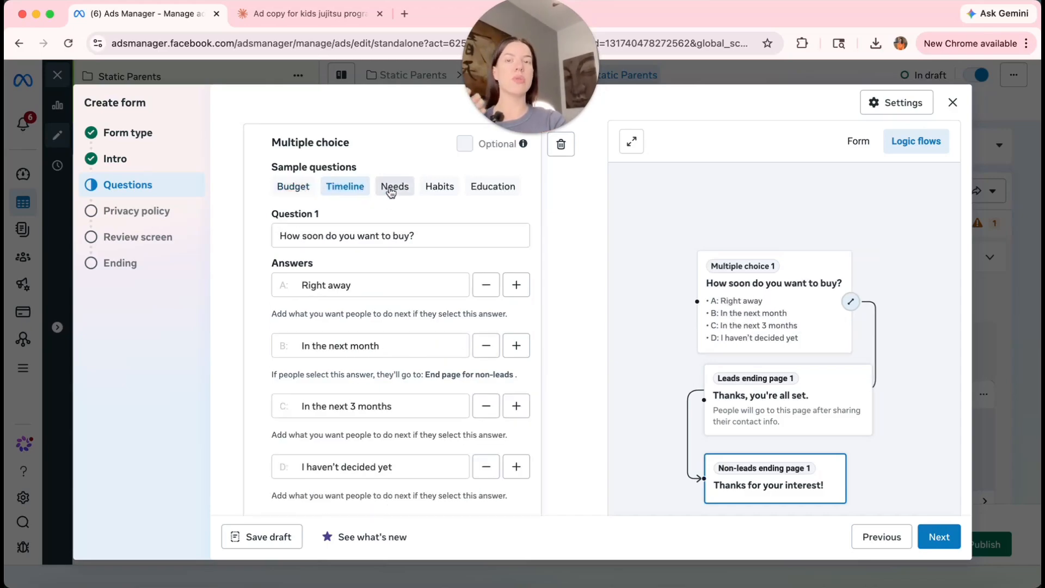
{"action": "left_click", "coordinate": [390, 190]}
{"action": "left_click", "coordinate": [439, 190]}
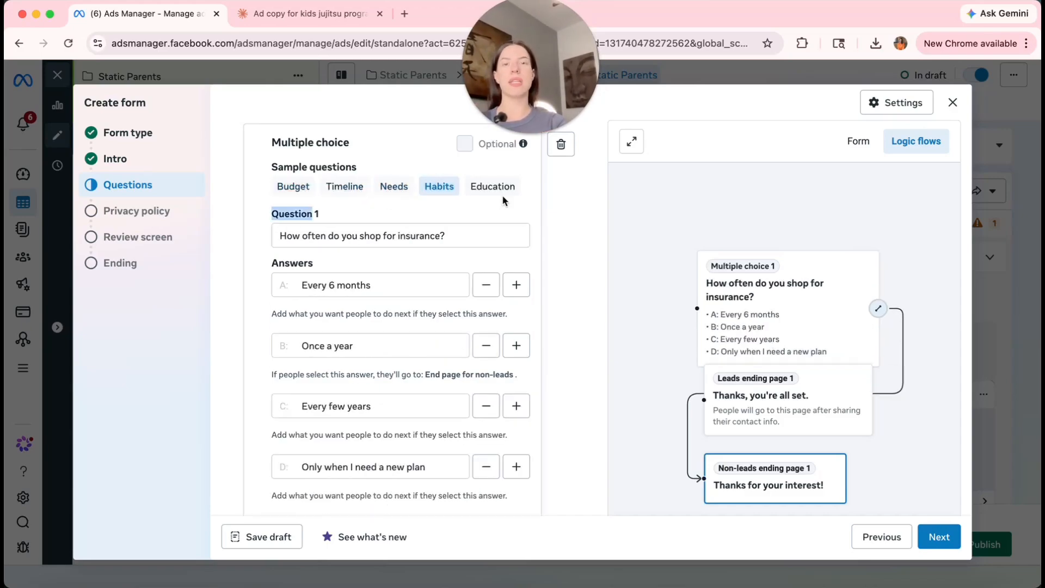
{"action": "left_click", "coordinate": [500, 191]}
{"action": "scroll", "coordinate": [472, 381], "scroll_direction": "down", "scroll_amount": 3}
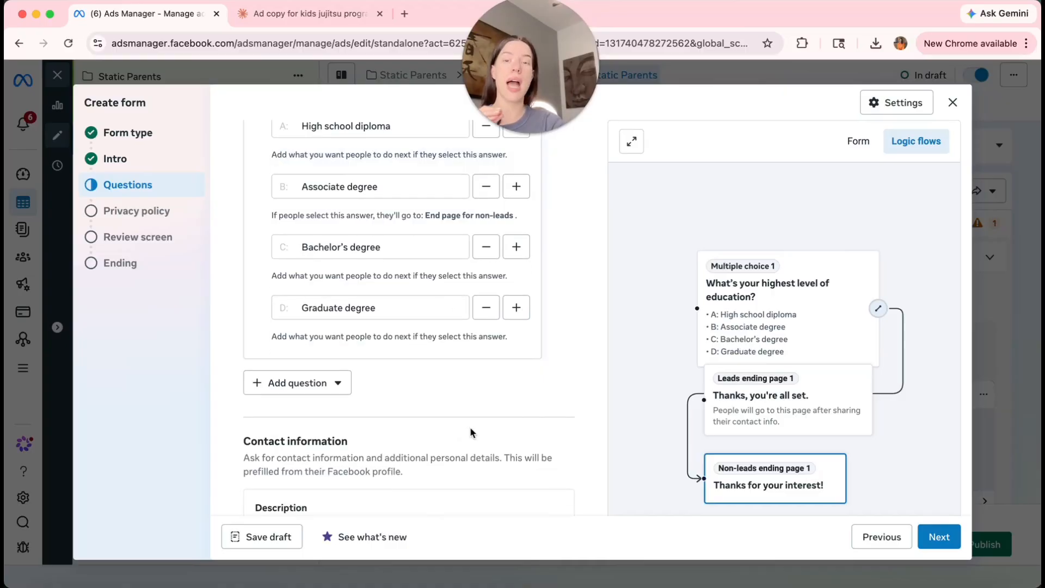
{"action": "scroll", "coordinate": [470, 432], "scroll_direction": "down", "scroll_amount": 3}
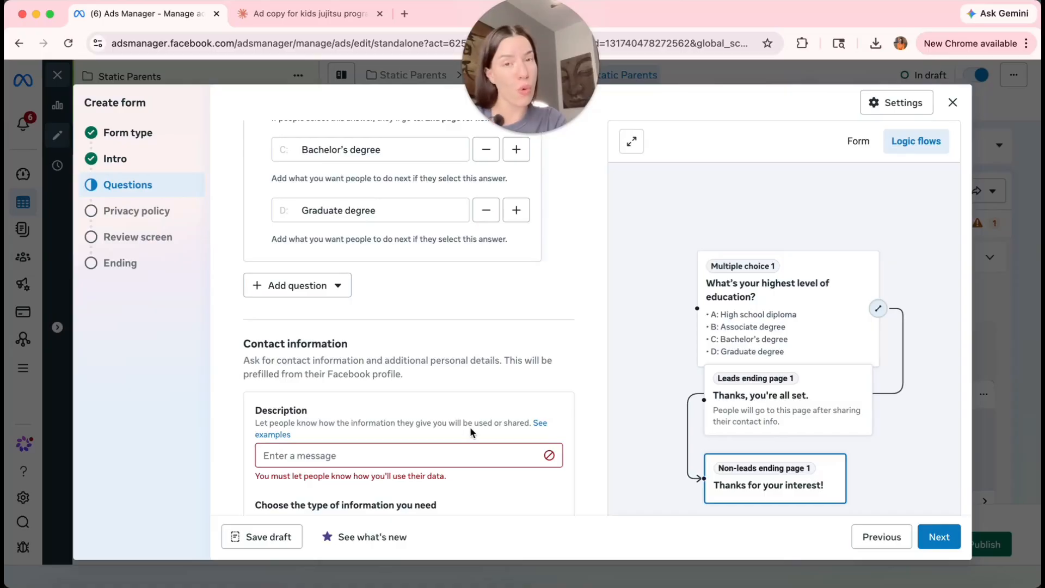
{"action": "scroll", "coordinate": [445, 377], "scroll_direction": "down", "scroll_amount": 3}
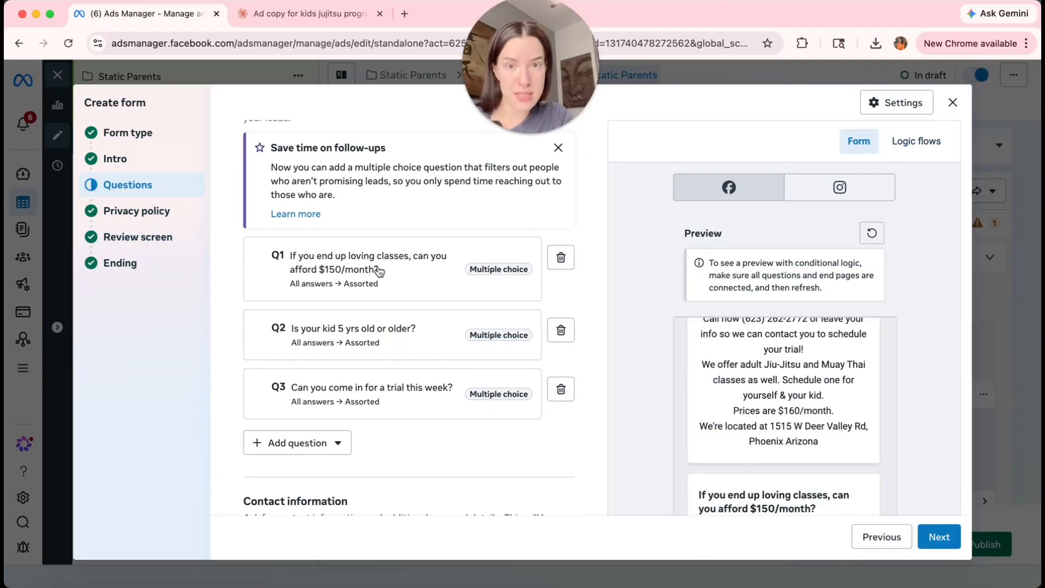
Review the $150/month and kid-age screening questions in the lead form.
{"action": "left_click", "coordinate": [380, 270]}
{"action": "scroll", "coordinate": [381, 304], "scroll_direction": "down", "scroll_amount": 3}
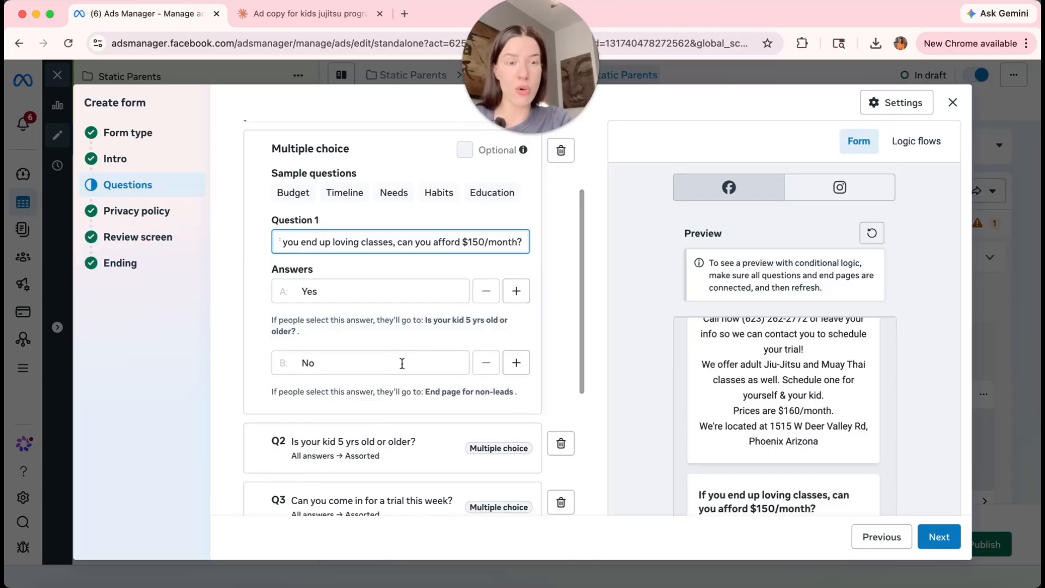
{"action": "scroll", "coordinate": [406, 365], "scroll_direction": "down", "scroll_amount": 4}
{"action": "left_click", "coordinate": [397, 293]}
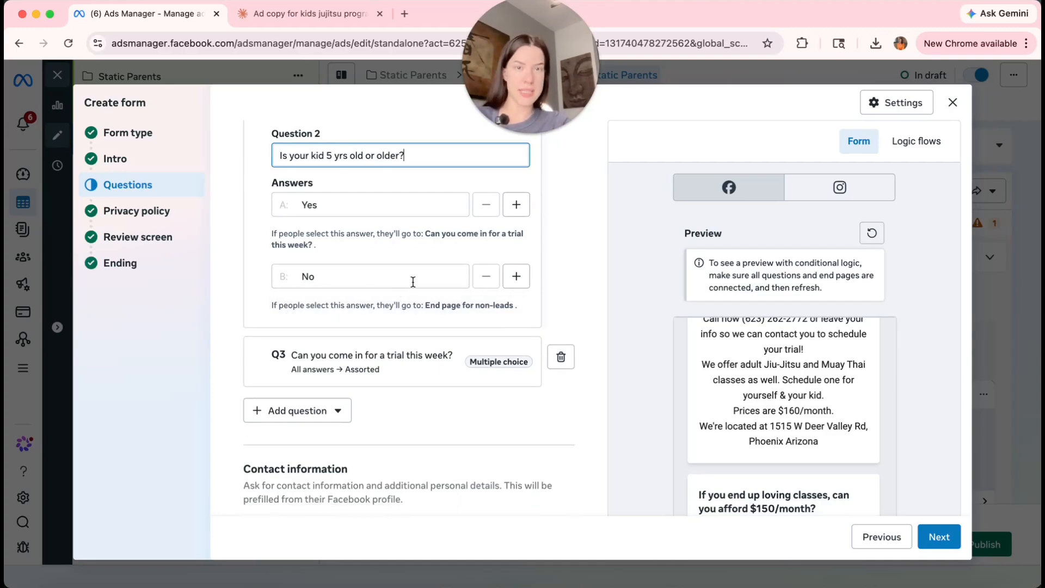
{"action": "scroll", "coordinate": [498, 364], "scroll_direction": "down", "scroll_amount": 6}
{"action": "scroll", "coordinate": [498, 364], "scroll_direction": "down", "scroll_amount": 2}
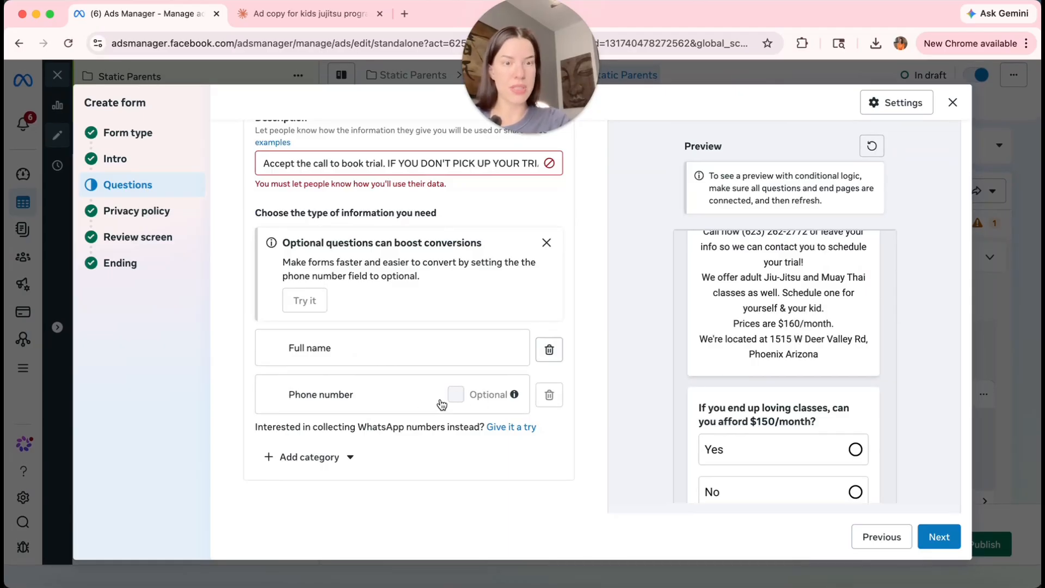
Close the lead form editor, discarding the new form, and scroll to the ad creative section.
{"action": "left_click", "coordinate": [953, 104]}
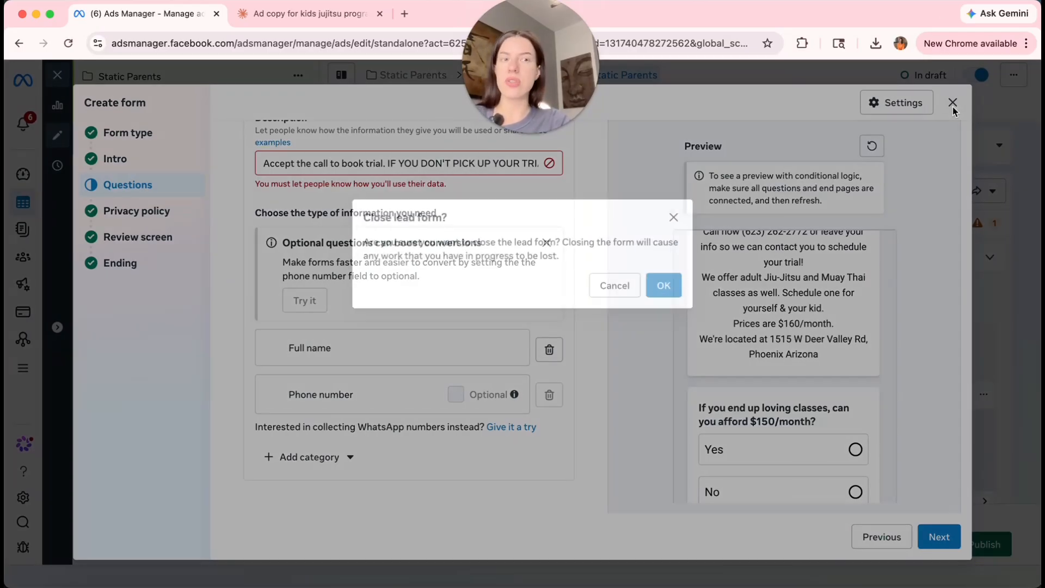
{"action": "left_click", "coordinate": [656, 285]}
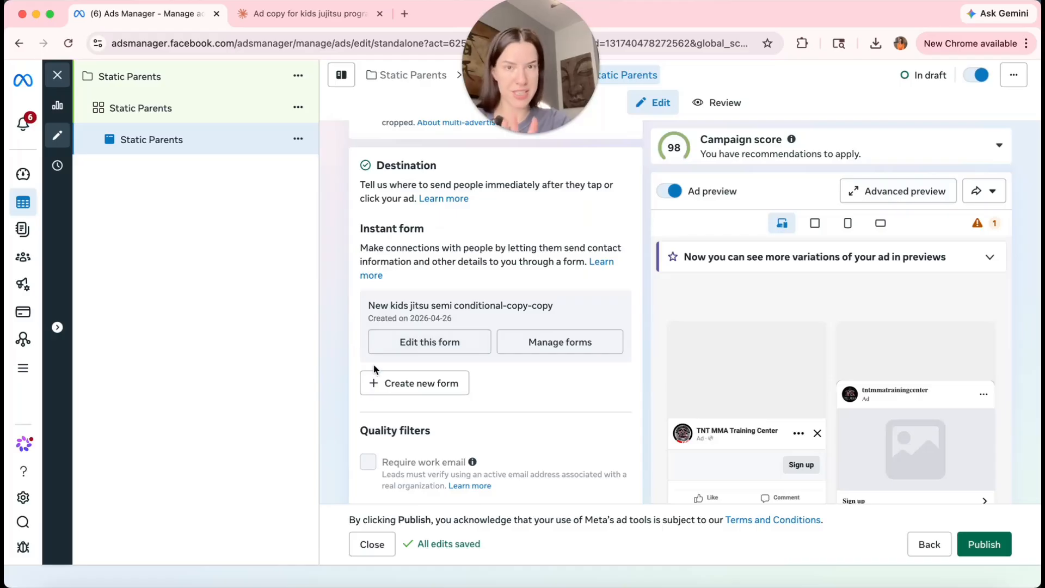
{"action": "scroll", "coordinate": [374, 369], "scroll_direction": "down", "scroll_amount": 3}
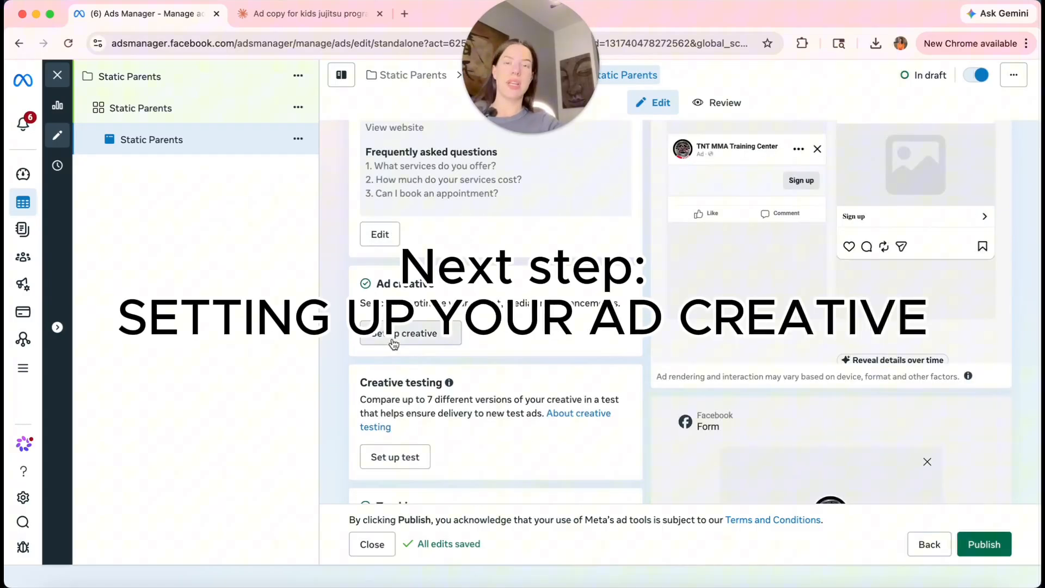
Make the creative an image ad using the selected 1080×1350 account image.
{"action": "left_click", "coordinate": [394, 344]}
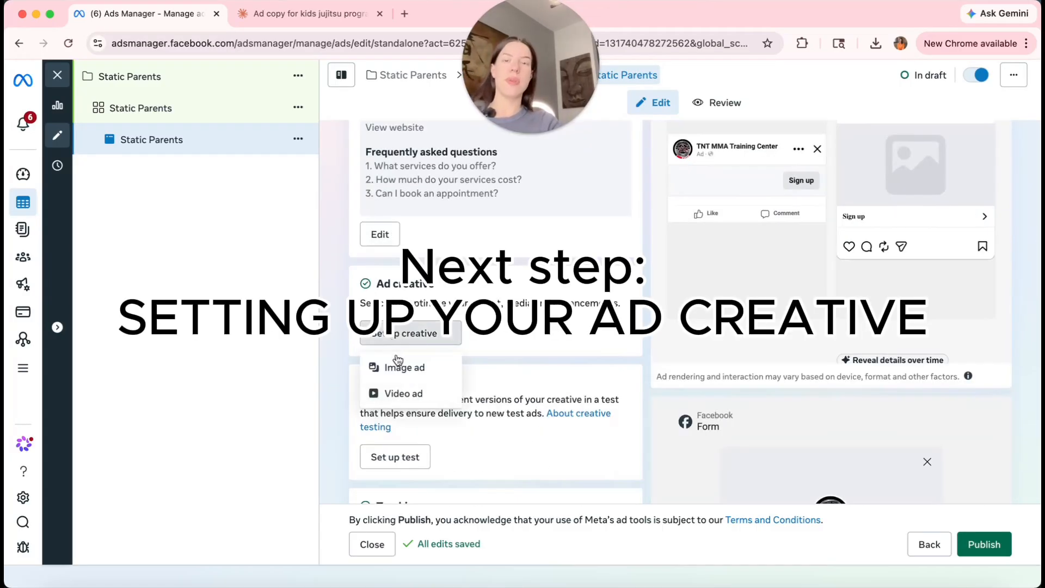
{"action": "left_click", "coordinate": [401, 371]}
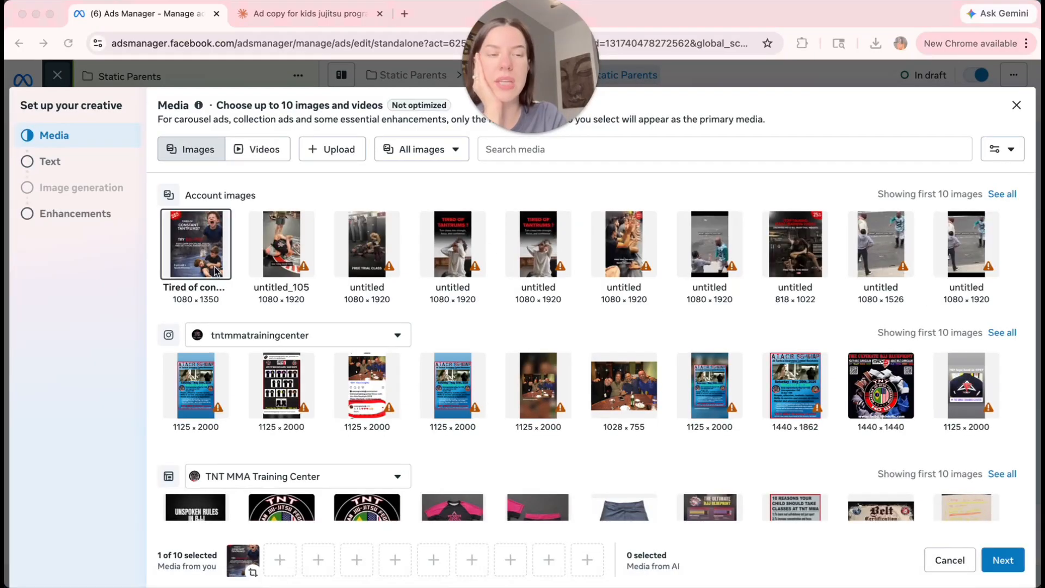
{"action": "left_click", "coordinate": [1004, 560]}
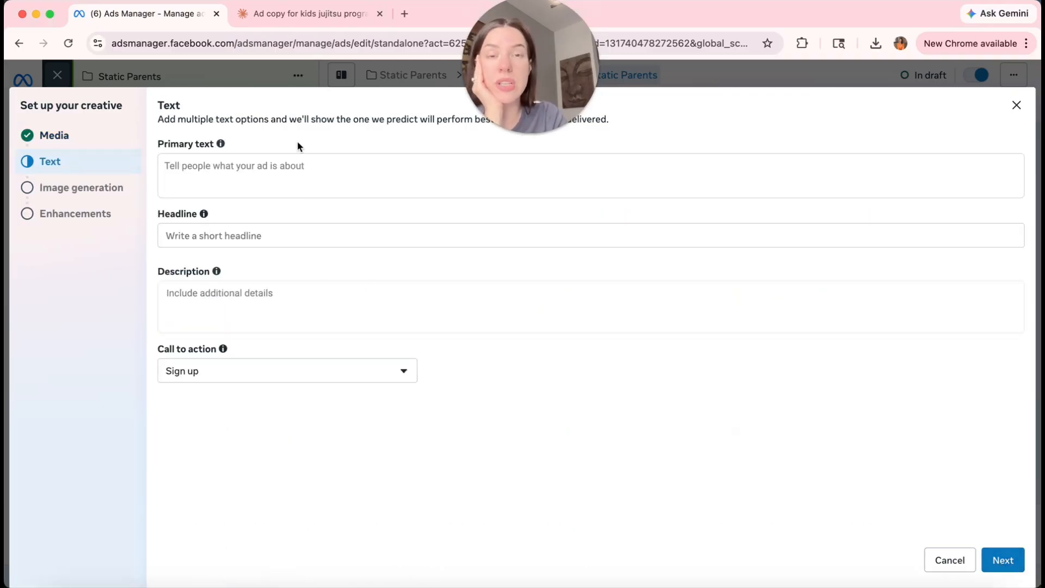
{"action": "left_click", "coordinate": [298, 18]}
Copy the 'Attention North Phoenix parents:' heading from the Claude chat and return to Ads Manager.
{"action": "scroll", "coordinate": [439, 308], "scroll_direction": "up", "scroll_amount": 3}
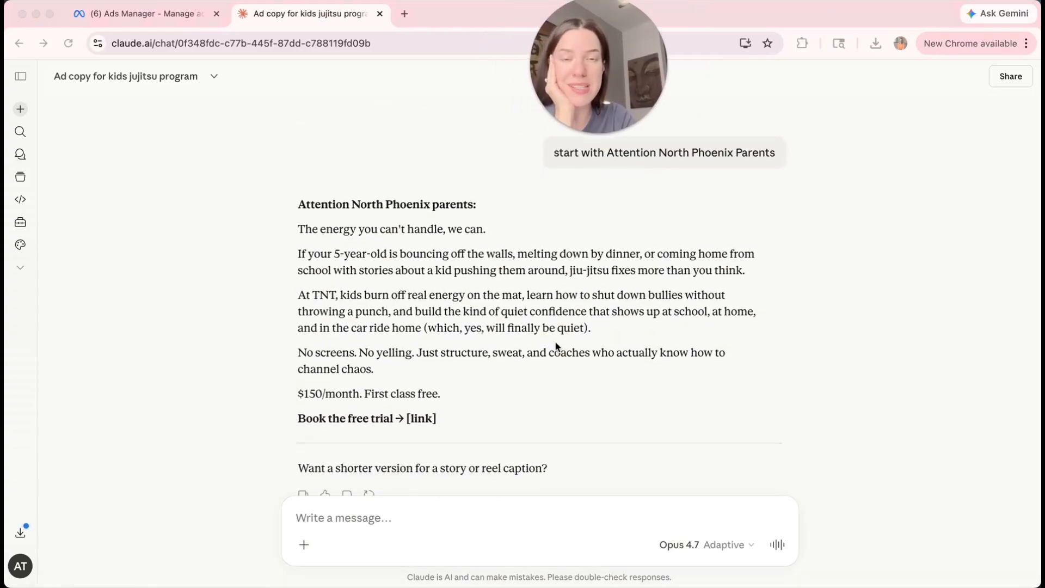
{"action": "scroll", "coordinate": [302, 267], "scroll_direction": "up", "scroll_amount": 1}
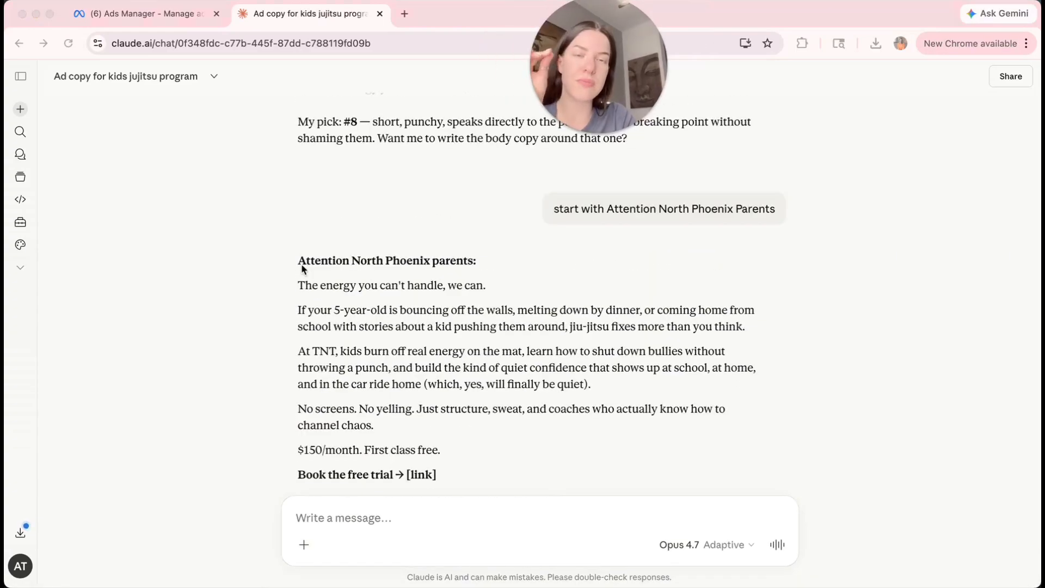
{"action": "left_click", "coordinate": [511, 260]}
{"action": "left_click_drag", "start_coordinate": [492, 261], "coordinate": [291, 264]}
{"action": "key", "text": "super+c"}
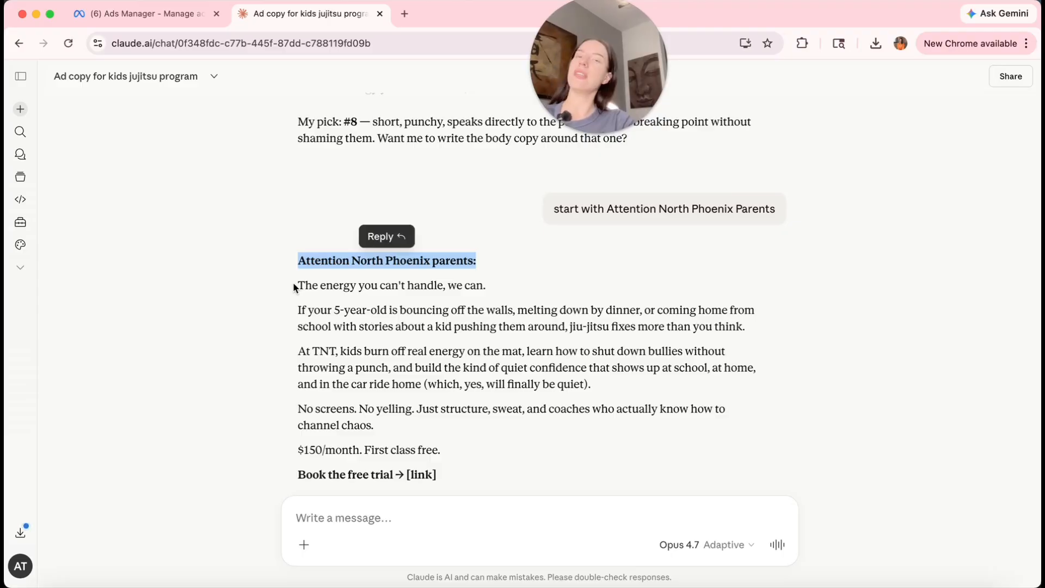
{"action": "key", "text": "ctrl+Tab"}
Start the primary text with 'Attention North Phoenix parents', dropping the colon.
{"action": "left_click", "coordinate": [242, 182]}
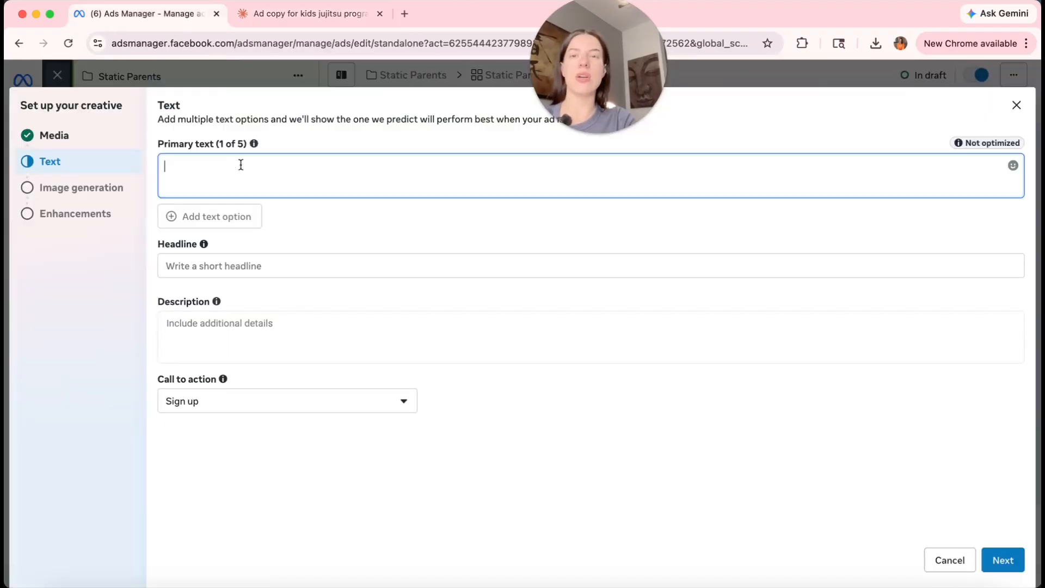
{"action": "key", "text": "super+v"}
{"action": "key", "text": "BackSpace"}
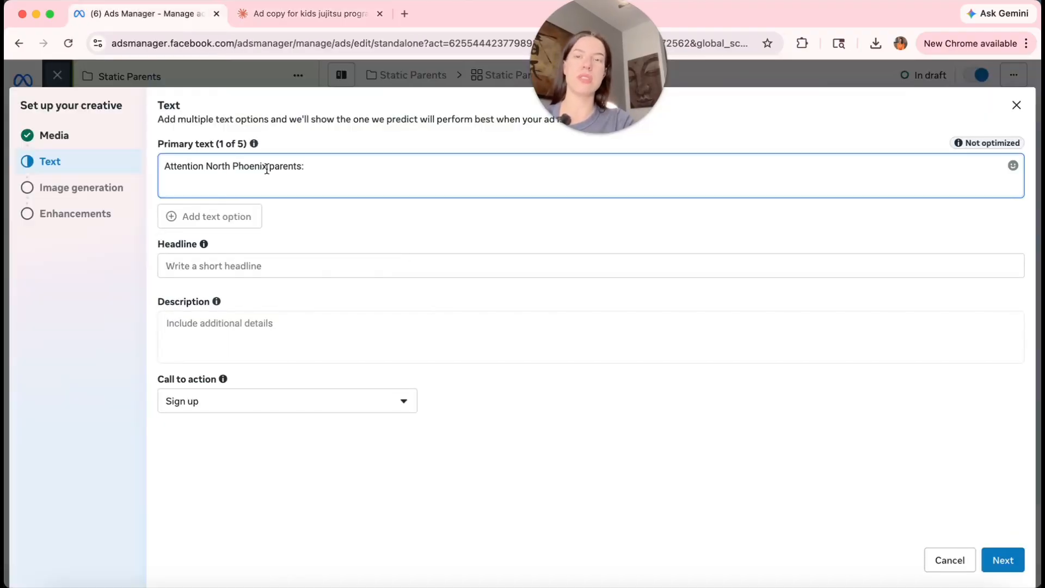
{"action": "key", "text": "Return"}
{"action": "key", "text": "Return"}
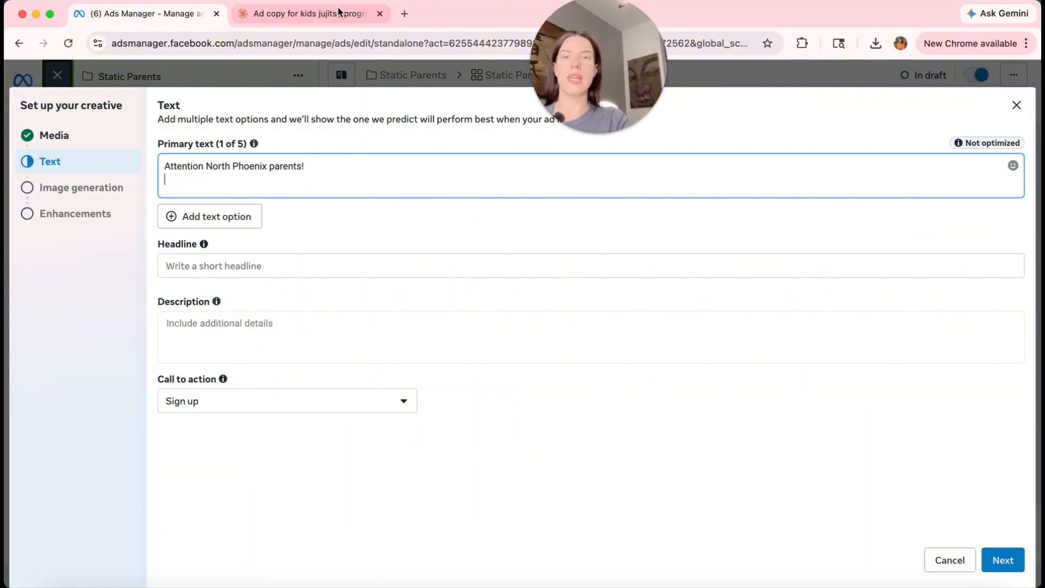
Paste Claude's body copy, through 'First class free.', below the opener in the primary text.
{"action": "left_click", "coordinate": [339, 12]}
{"action": "scroll", "coordinate": [430, 325], "scroll_direction": "down", "scroll_amount": 1}
{"action": "left_click_drag", "start_coordinate": [298, 200], "coordinate": [387, 342]}
{"action": "key", "text": "super+c"}
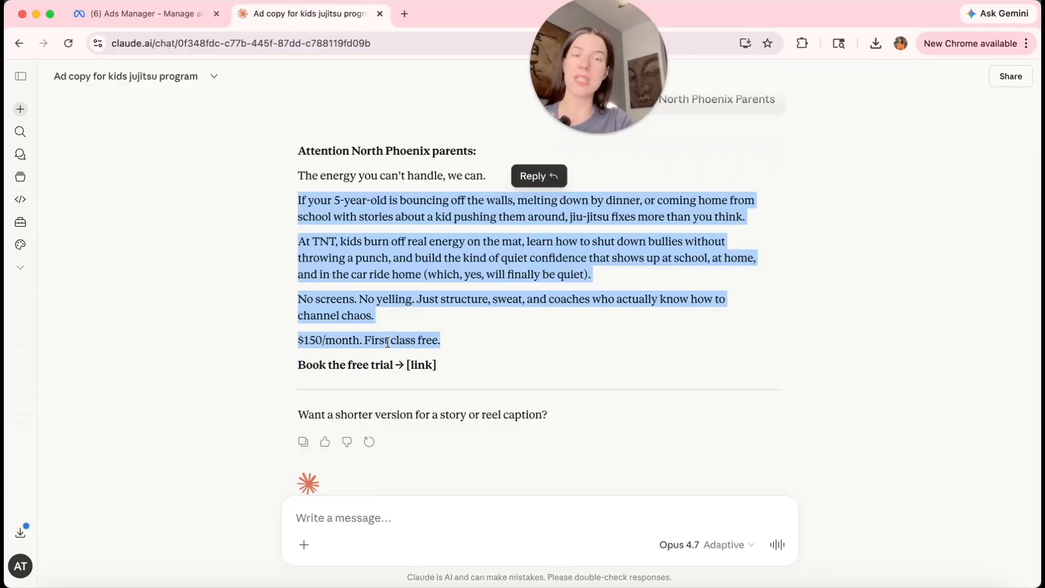
{"action": "left_click", "coordinate": [116, 15]}
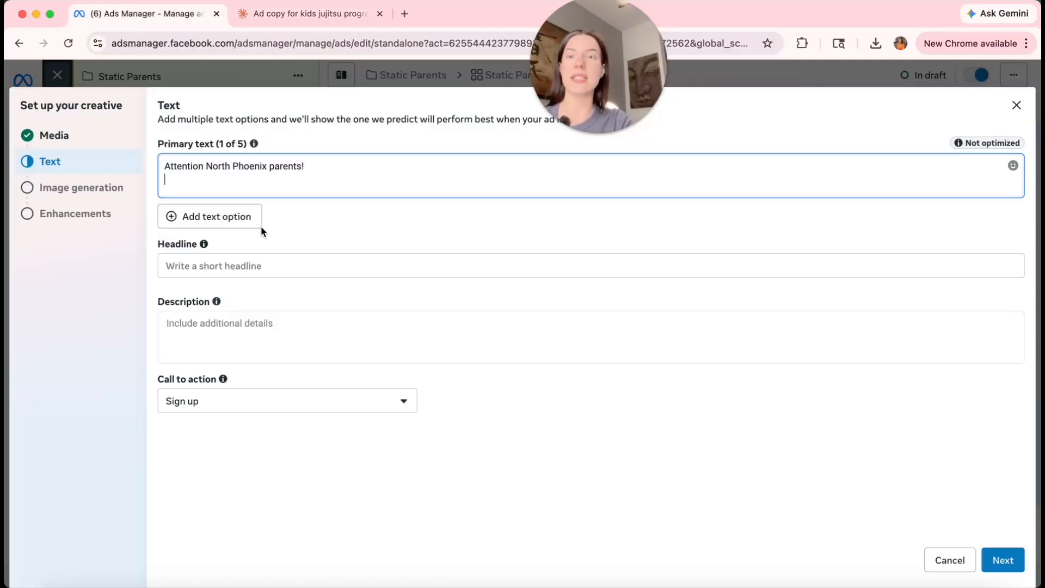
{"action": "key", "text": "super+v"}
{"action": "key", "text": "Return"}
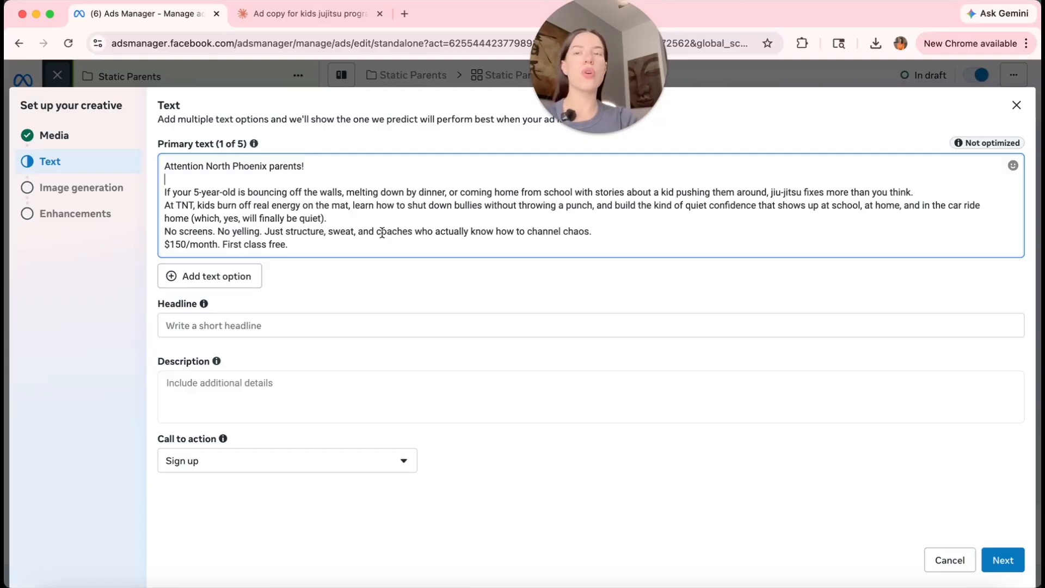
Add a blank line before the 'No screens' paragraph in the primary text.
{"action": "left_click_drag", "start_coordinate": [306, 248], "coordinate": [186, 246]}
{"action": "left_click", "coordinate": [502, 236]}
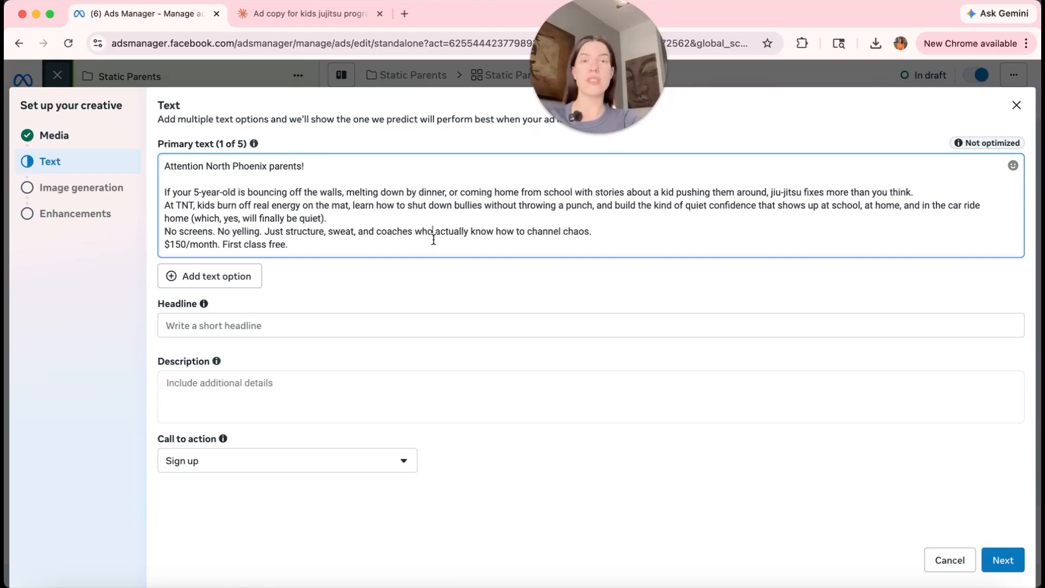
{"action": "key", "text": "Up"}
{"action": "key", "text": "Return"}
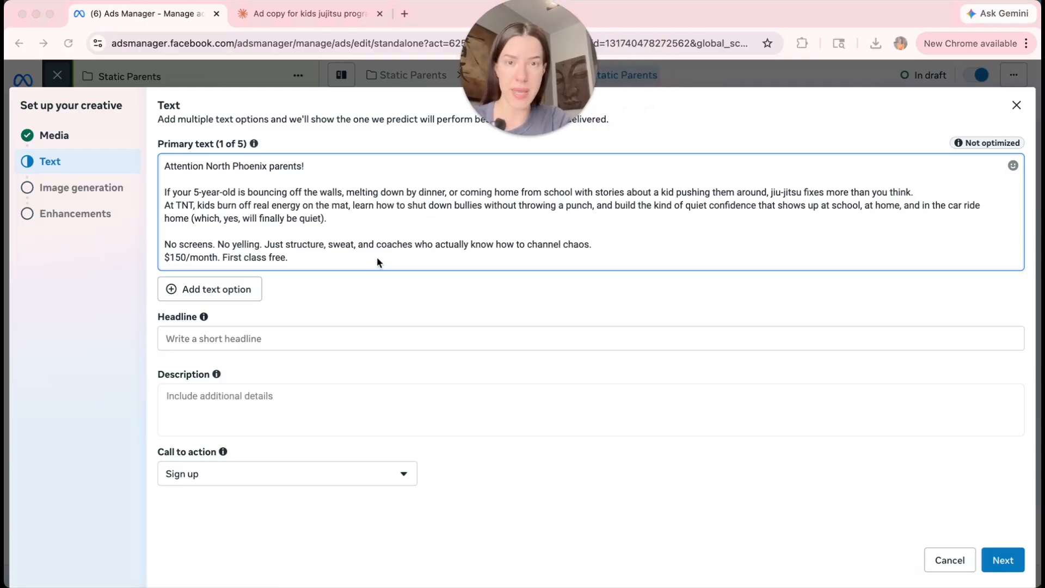
Use Claude's headline 1, 'Your kid is climbing the walls. We have mats for that.', and add another headline option.
{"action": "left_click", "coordinate": [310, 13]}
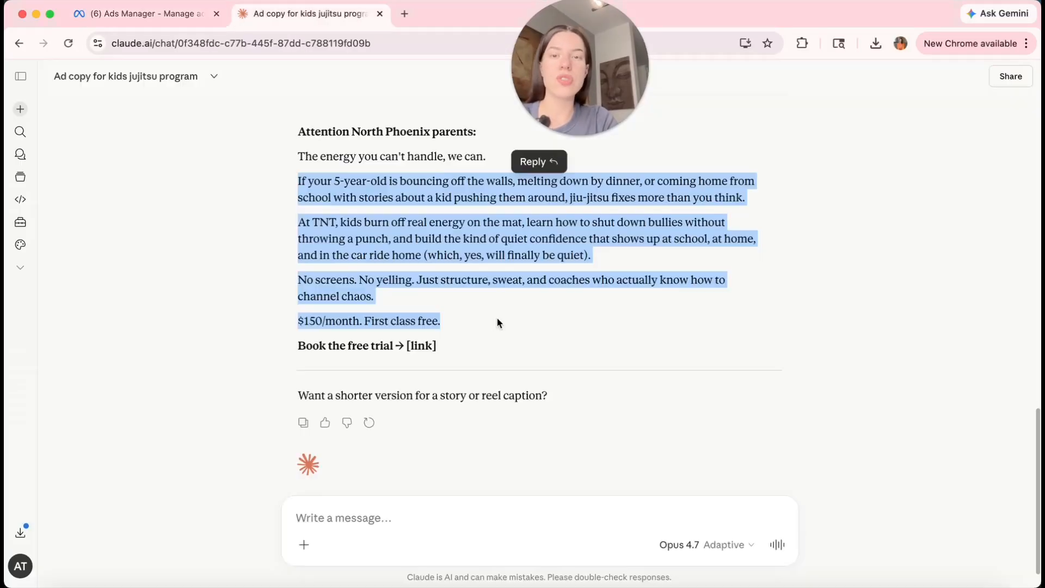
{"action": "scroll", "coordinate": [497, 319], "scroll_direction": "down", "scroll_amount": 1}
{"action": "scroll", "coordinate": [497, 319], "scroll_direction": "up", "scroll_amount": 5}
{"action": "scroll", "coordinate": [371, 254], "scroll_direction": "up", "scroll_amount": 3}
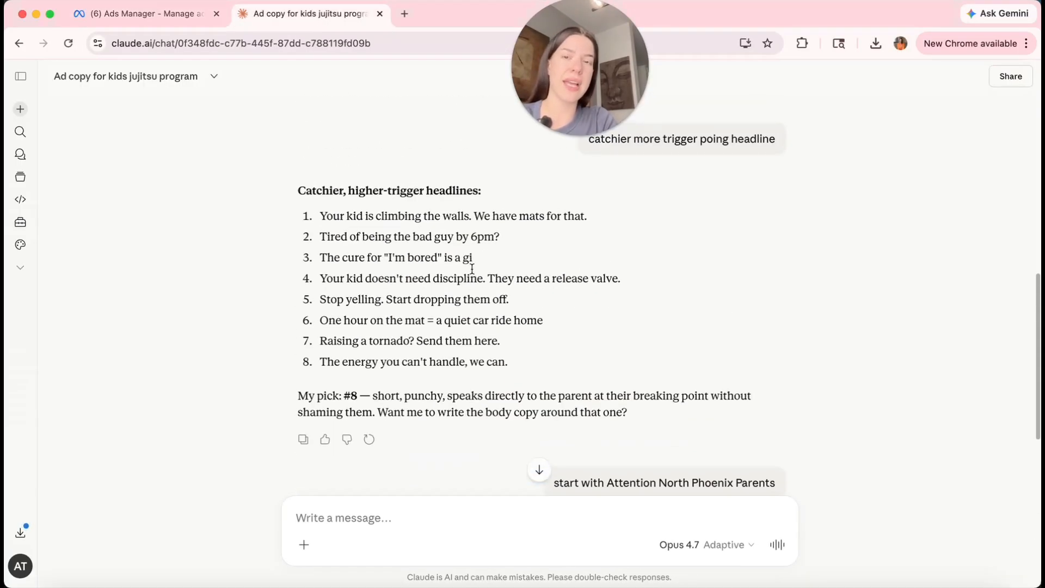
{"action": "scroll", "coordinate": [371, 255], "scroll_direction": "down", "scroll_amount": 1}
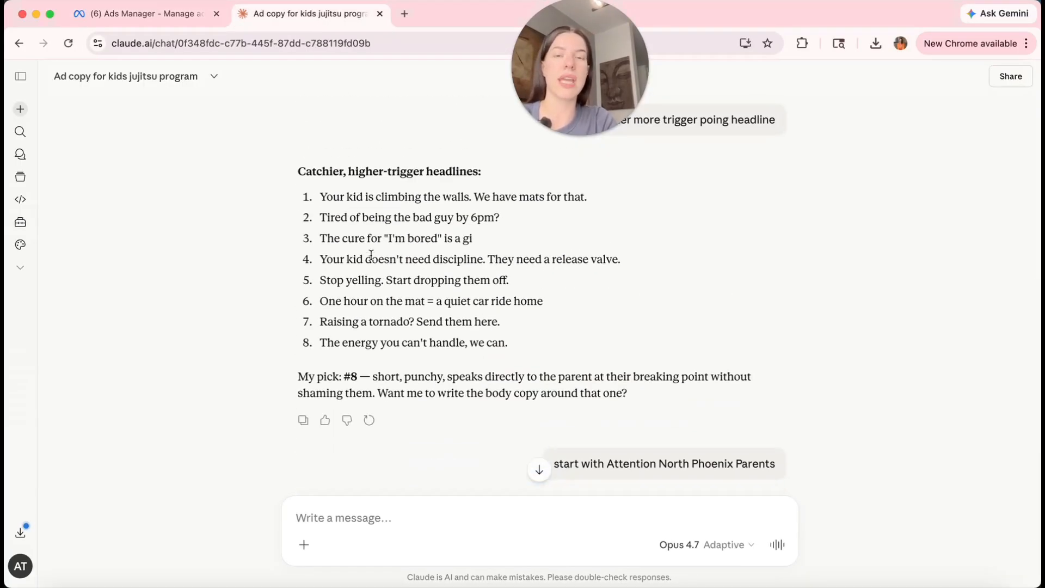
{"action": "scroll", "coordinate": [515, 225], "scroll_direction": "up", "scroll_amount": 1}
{"action": "scroll", "coordinate": [585, 245], "scroll_direction": "down", "scroll_amount": 2}
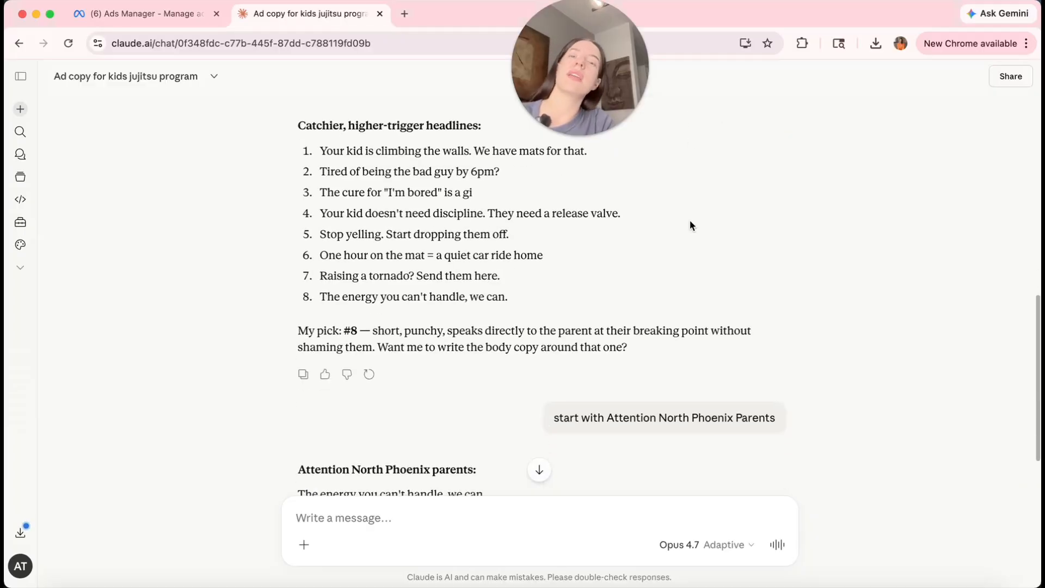
{"action": "scroll", "coordinate": [333, 214], "scroll_direction": "up", "scroll_amount": 2}
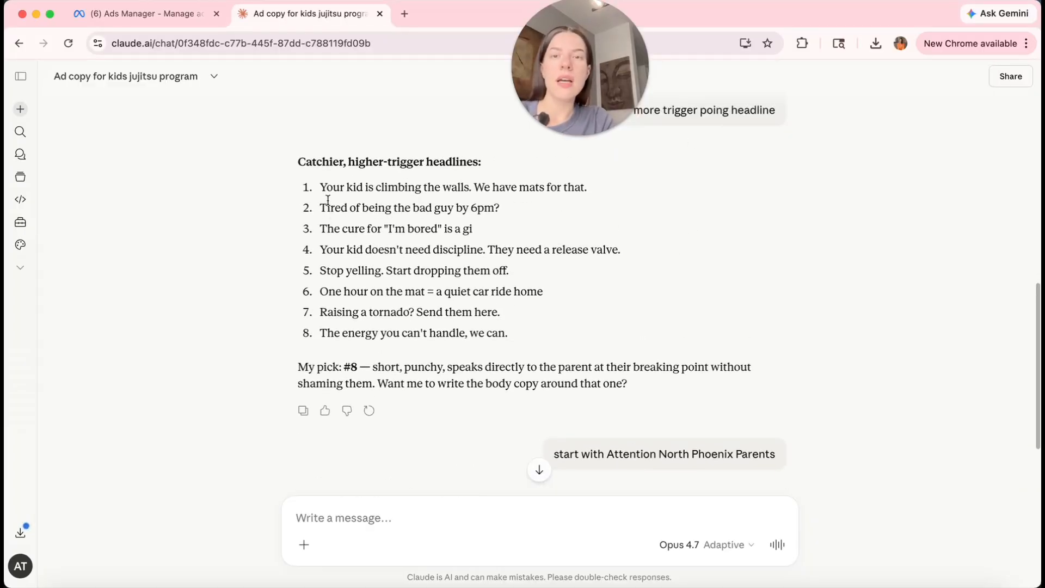
{"action": "mouse_move", "coordinate": [321, 187]}
{"action": "left_mouse_down"}
{"action": "mouse_move", "coordinate": [587, 188]}
{"action": "mouse_move", "coordinate": [318, 200]}
{"action": "left_mouse_up"}
{"action": "scroll", "coordinate": [583, 241], "scroll_direction": "down", "scroll_amount": 1}
{"action": "scroll", "coordinate": [583, 247], "scroll_direction": "up", "scroll_amount": 2}
{"action": "left_click", "coordinate": [595, 201]}
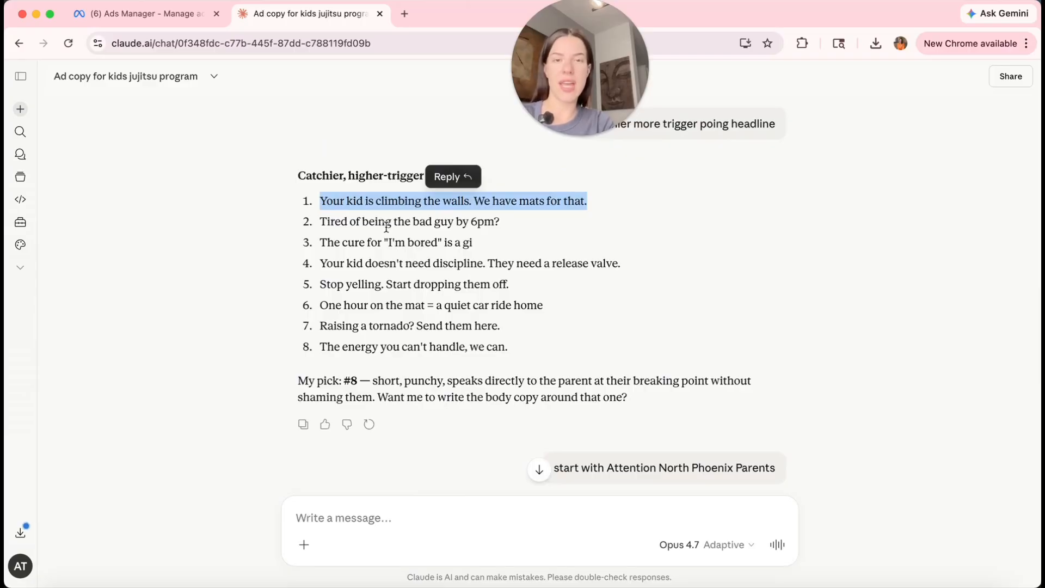
{"action": "scroll", "coordinate": [464, 318], "scroll_direction": "down", "scroll_amount": 1}
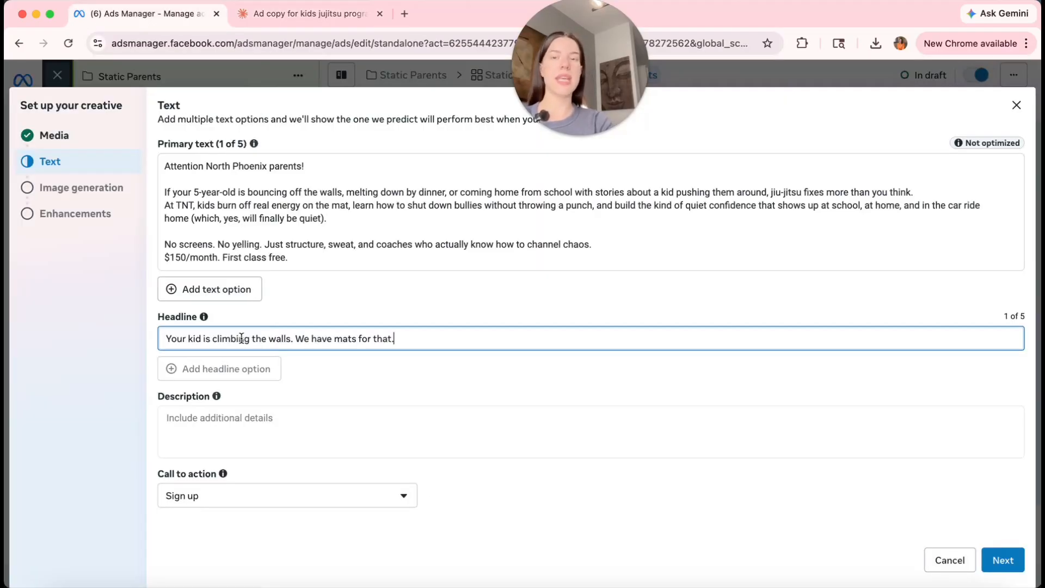
{"action": "left_click", "coordinate": [224, 370]}
Set the call to action to Book now, leave the description blank, and finish the text step.
{"action": "left_click", "coordinate": [213, 362]}
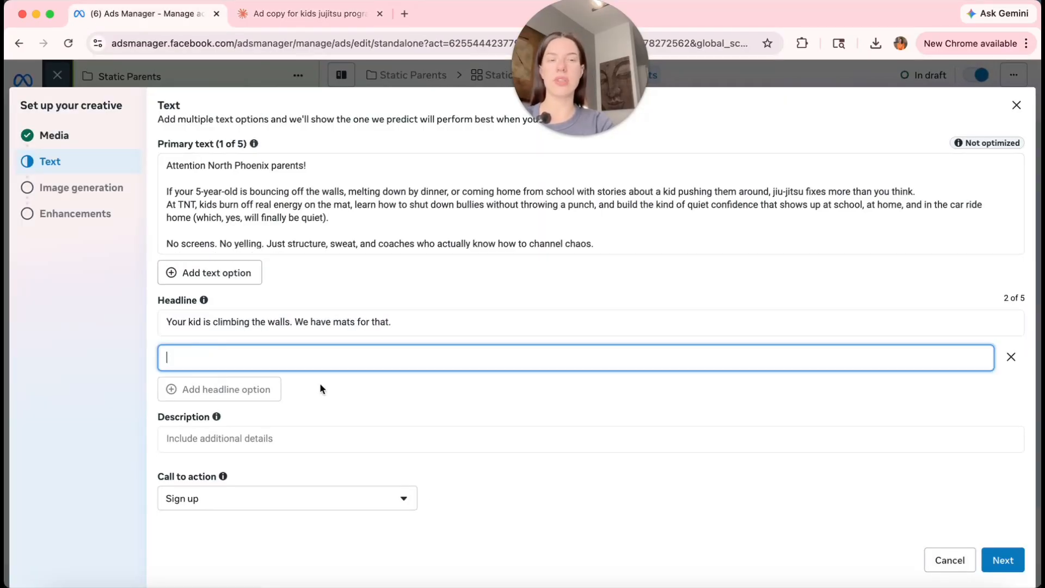
{"action": "left_click", "coordinate": [287, 498]}
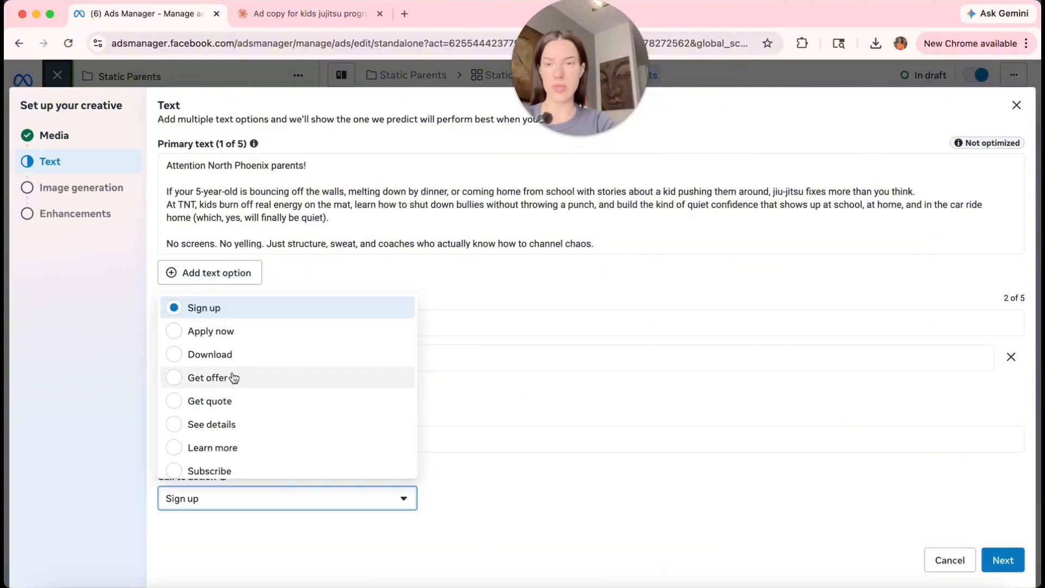
{"action": "scroll", "coordinate": [248, 414], "scroll_direction": "down", "scroll_amount": 1}
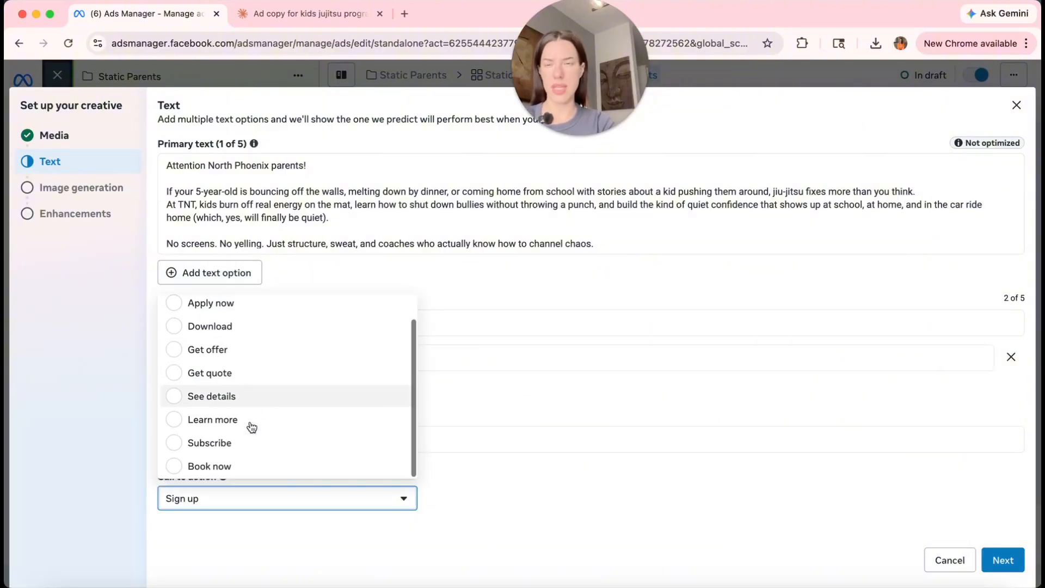
{"action": "left_click", "coordinate": [241, 467]}
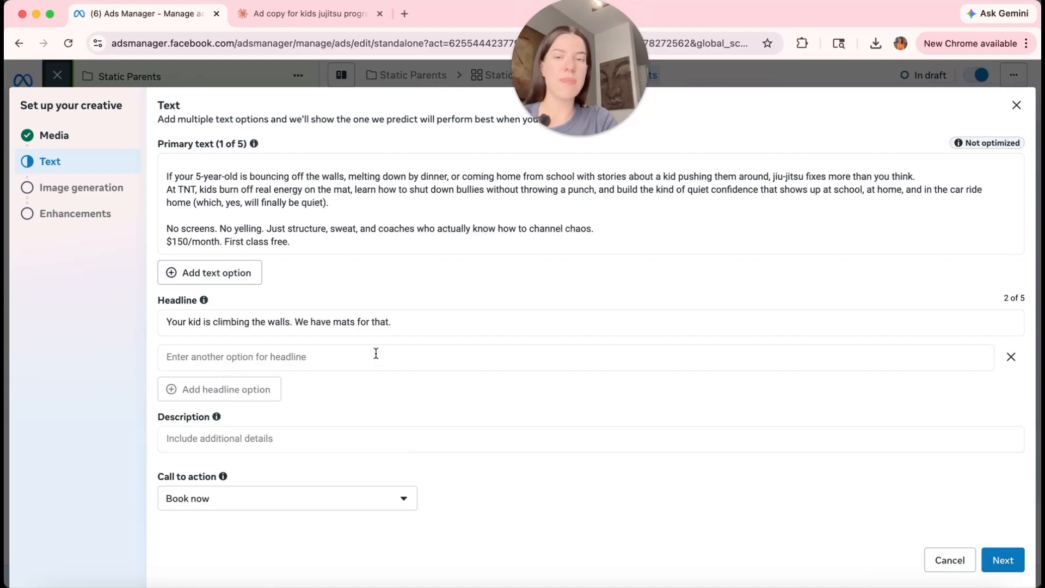
{"action": "left_click", "coordinate": [286, 445]}
{"action": "left_click", "coordinate": [390, 455]}
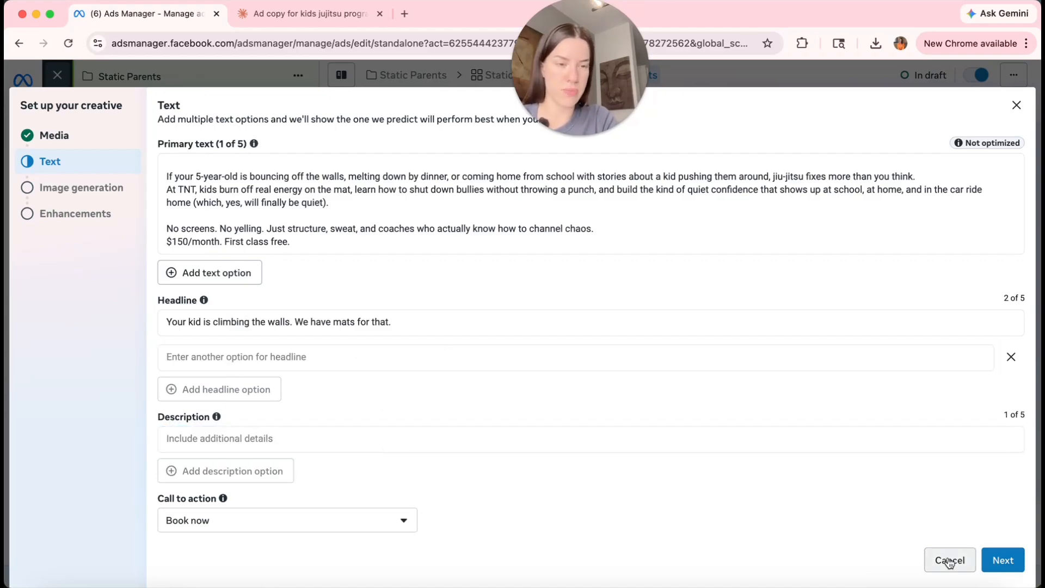
{"action": "left_click", "coordinate": [1004, 561]}
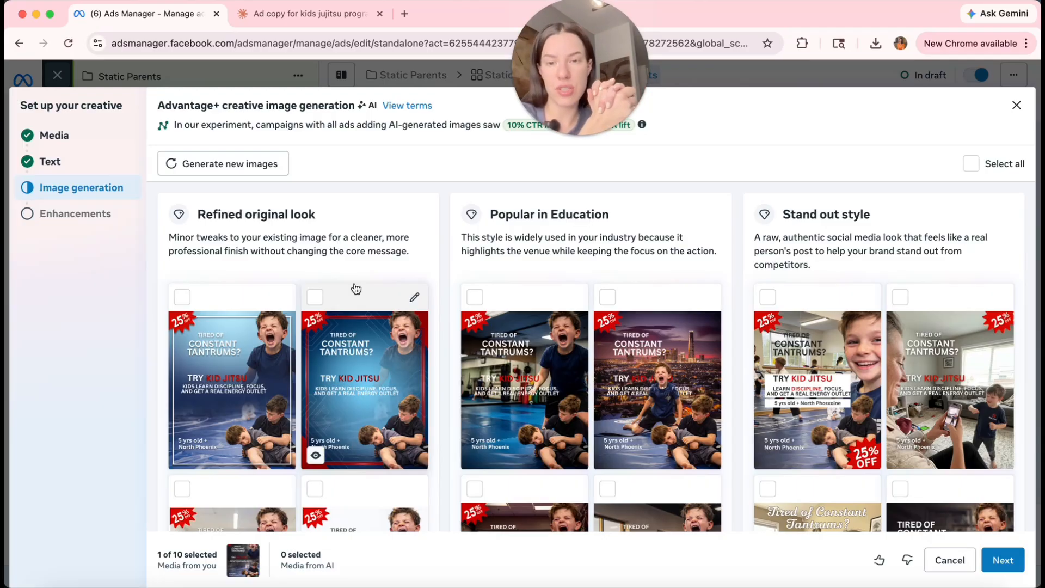
Preview the AI-generated variants of the Kid Jitsu image.
{"action": "mouse_move", "coordinate": [317, 455]}
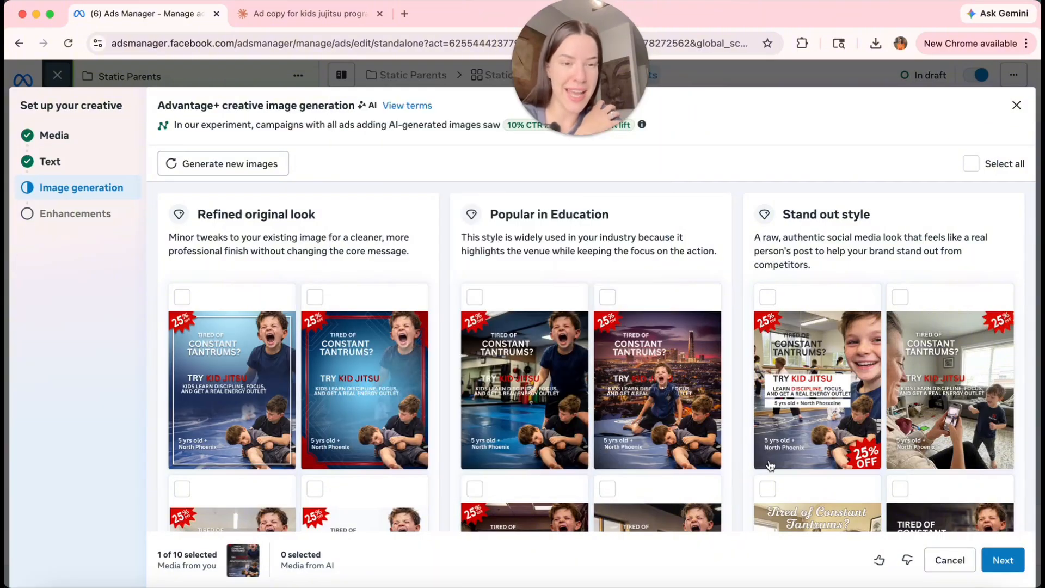
{"action": "mouse_move", "coordinate": [772, 453]}
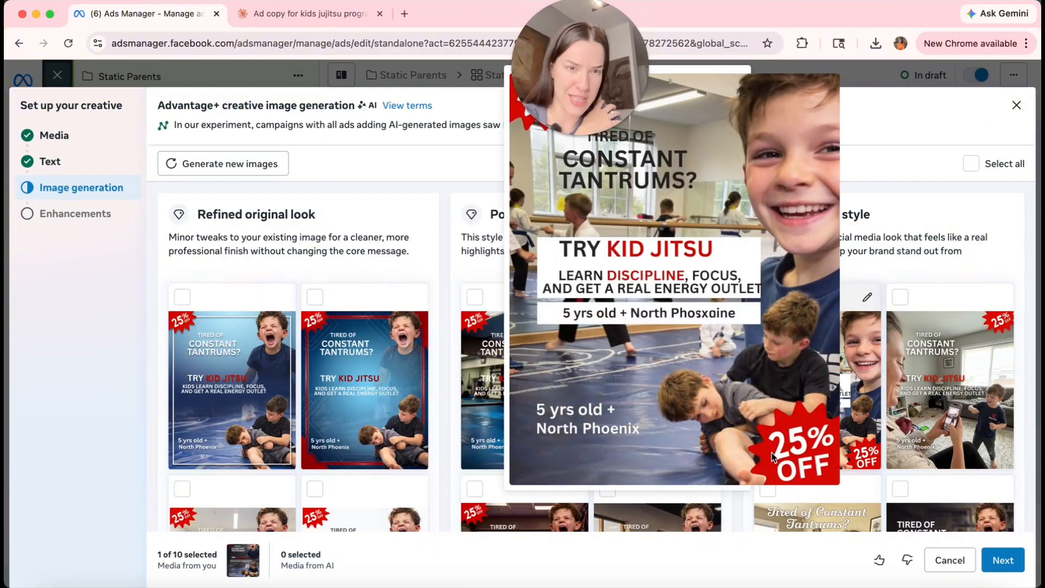
{"action": "mouse_move", "coordinate": [897, 452]}
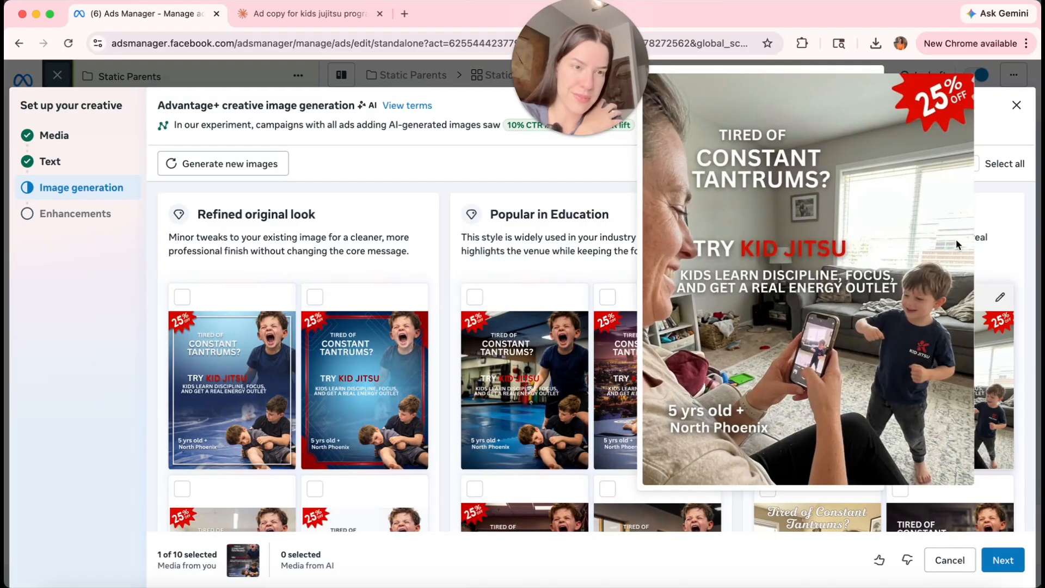
{"action": "scroll", "coordinate": [772, 410], "scroll_direction": "down", "scroll_amount": 5}
{"action": "mouse_move", "coordinate": [772, 410]}
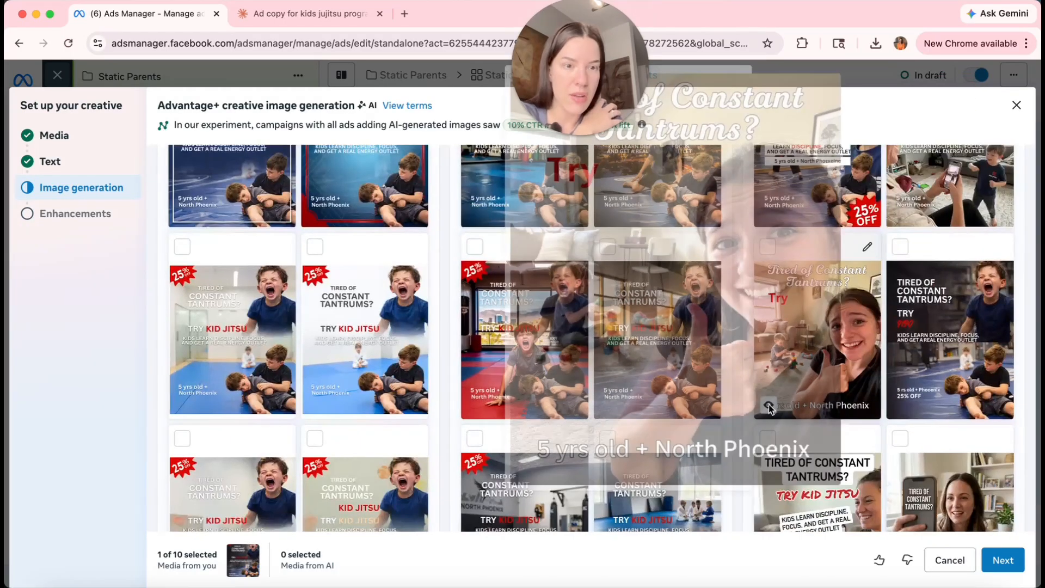
{"action": "mouse_move", "coordinate": [899, 409]}
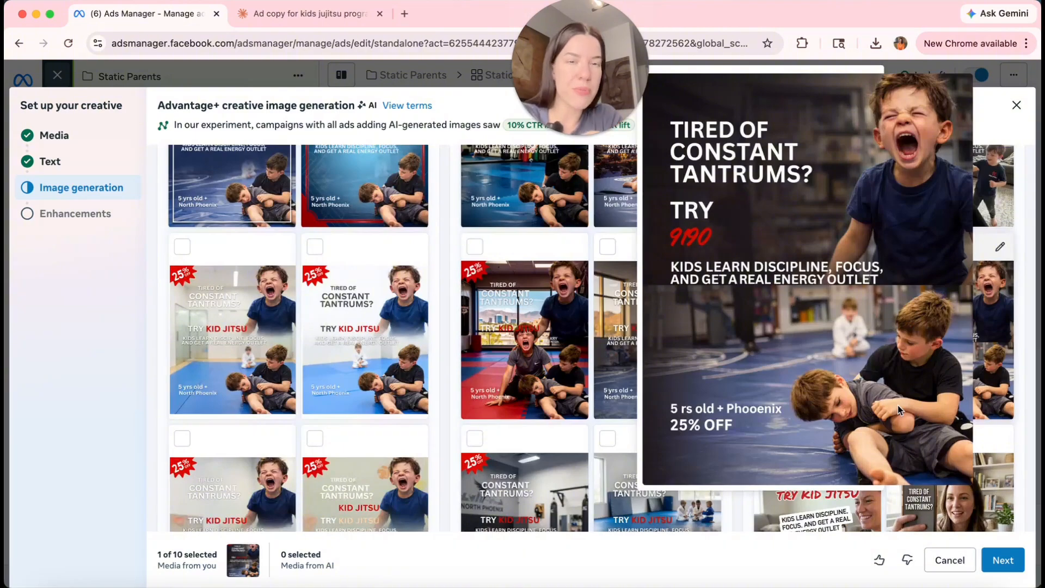
{"action": "mouse_move", "coordinate": [179, 405]}
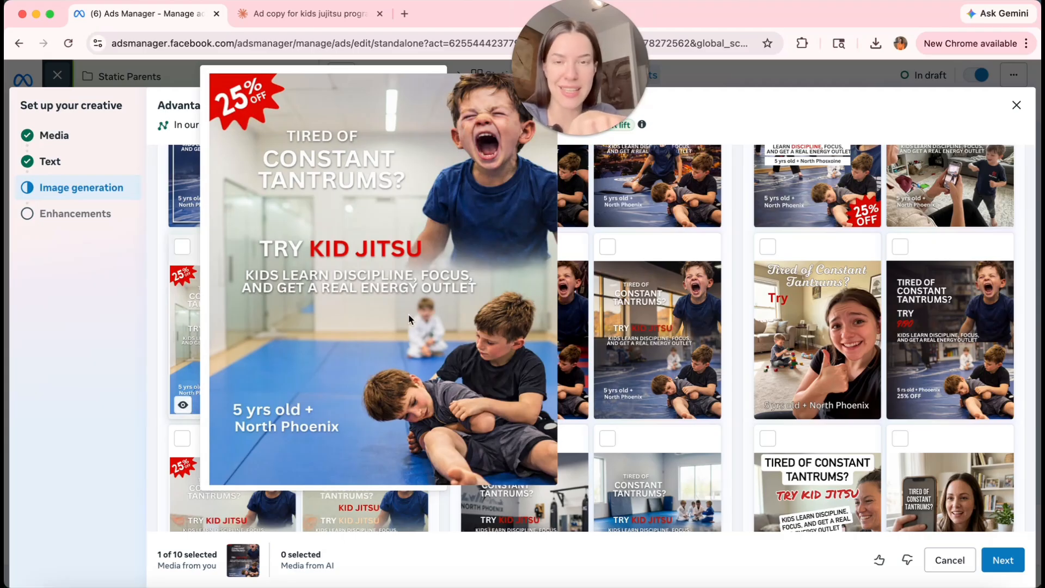
{"action": "scroll", "coordinate": [473, 354], "scroll_direction": "down", "scroll_amount": 2}
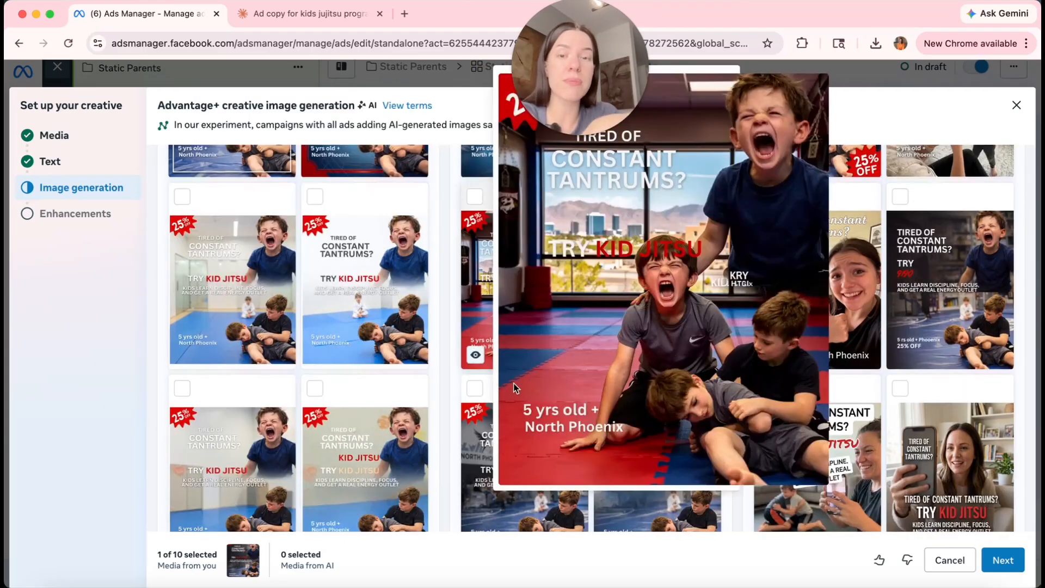
{"action": "scroll", "coordinate": [452, 416], "scroll_direction": "down", "scroll_amount": 1}
Select the bottom-left 'Refined original look' AI image for the ad and continue.
{"action": "mouse_move", "coordinate": [515, 460]}
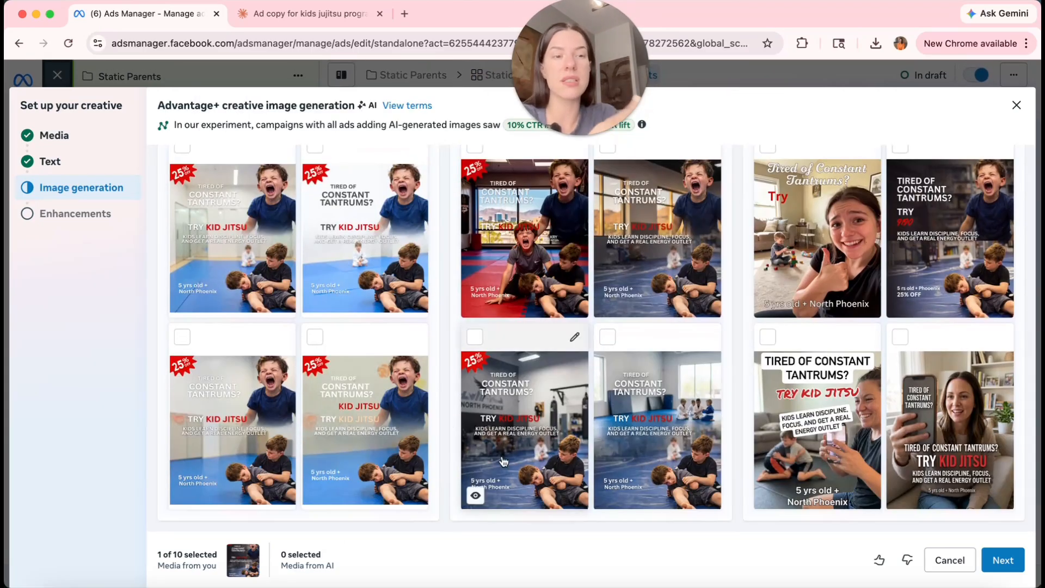
{"action": "mouse_move", "coordinate": [316, 497]}
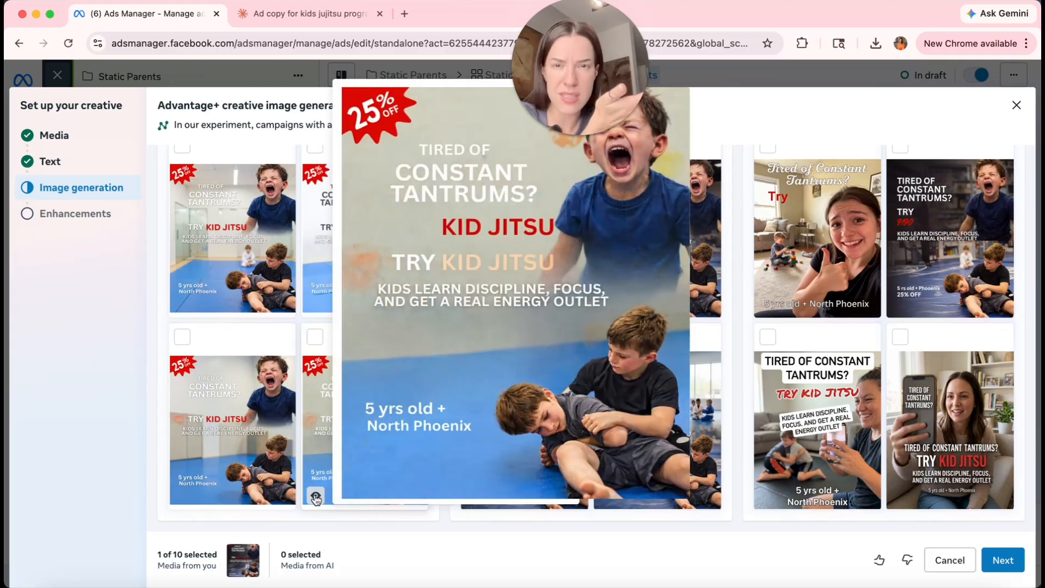
{"action": "mouse_move", "coordinate": [184, 495]}
{"action": "left_click", "coordinate": [182, 337]}
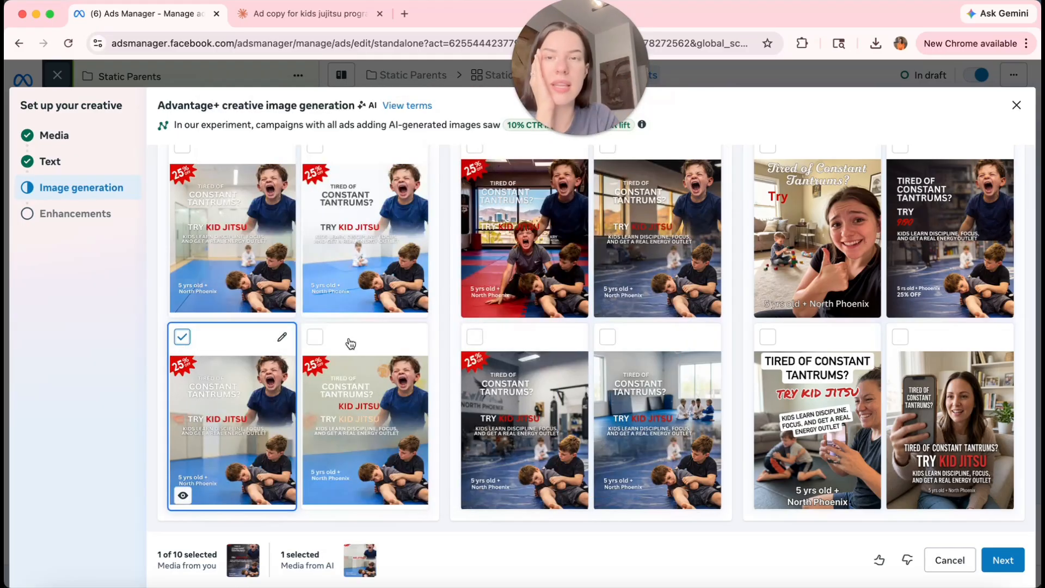
{"action": "scroll", "coordinate": [350, 343], "scroll_direction": "up", "scroll_amount": 3}
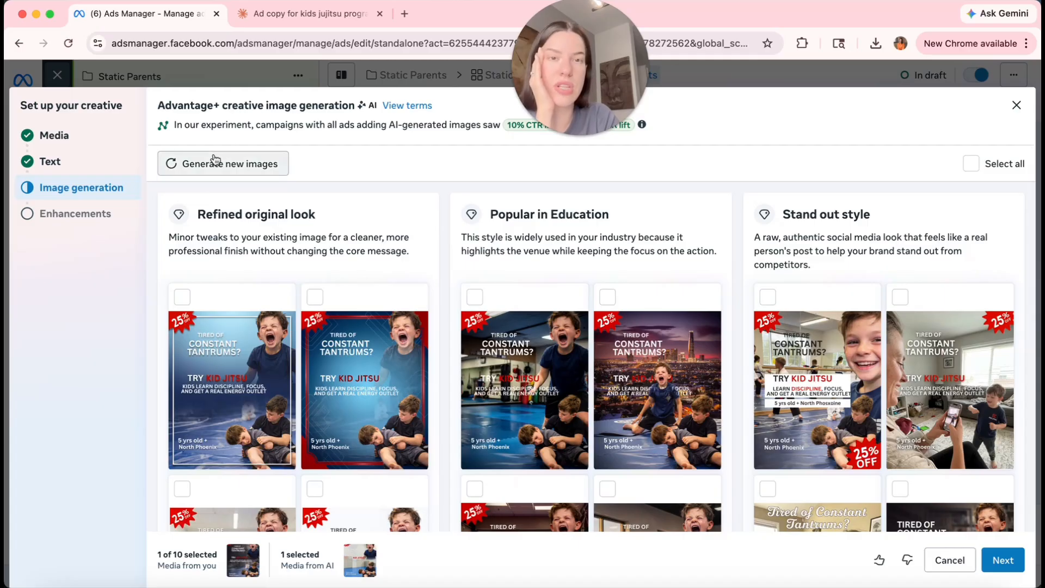
{"action": "left_click", "coordinate": [1003, 559]}
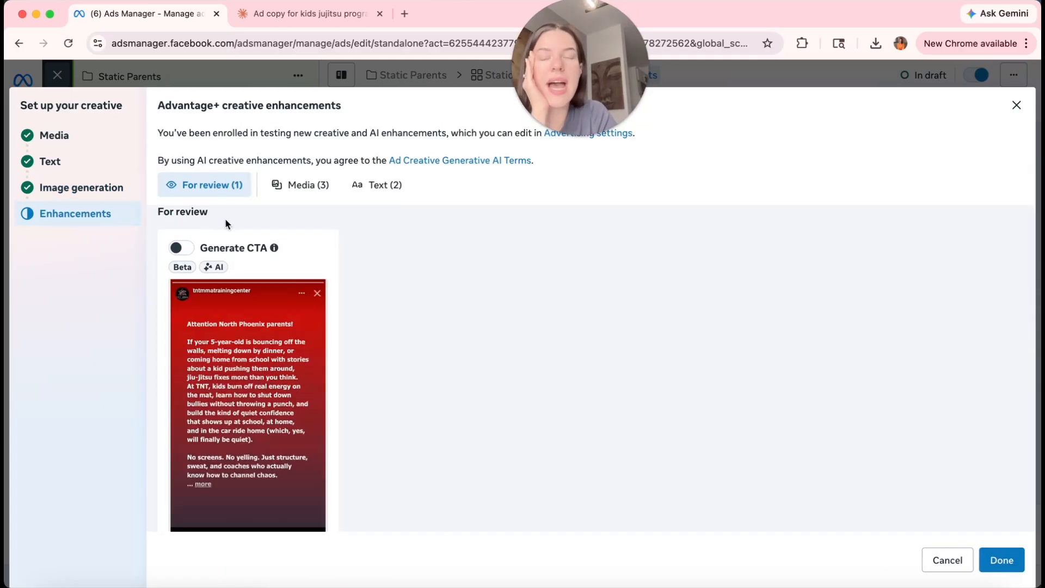
Turn off the Add animation enhancement and review the remaining creative enhancements.
{"action": "scroll", "coordinate": [237, 223], "scroll_direction": "down", "scroll_amount": 2}
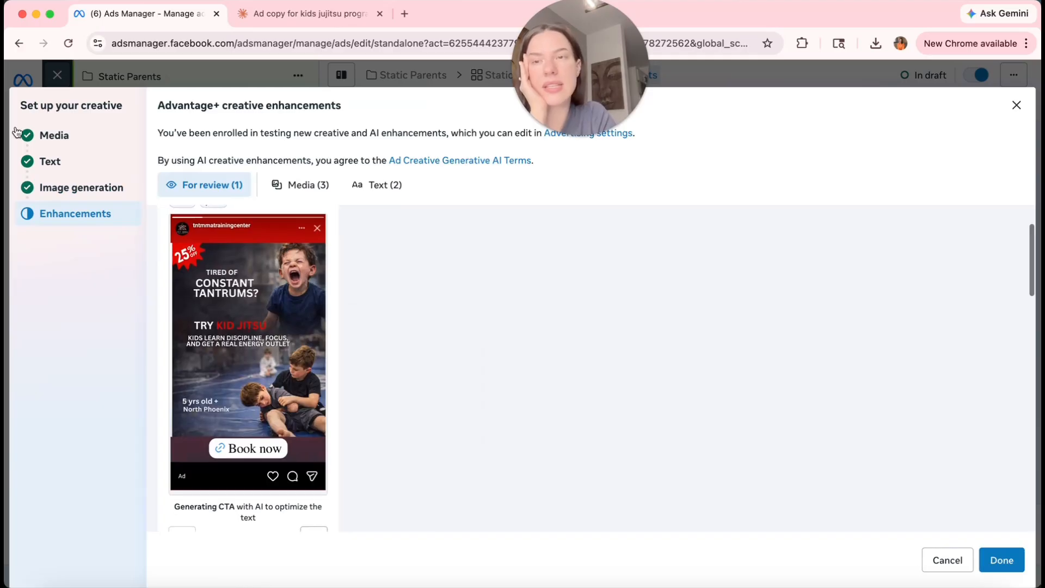
{"action": "scroll", "coordinate": [453, 392], "scroll_direction": "down", "scroll_amount": 7}
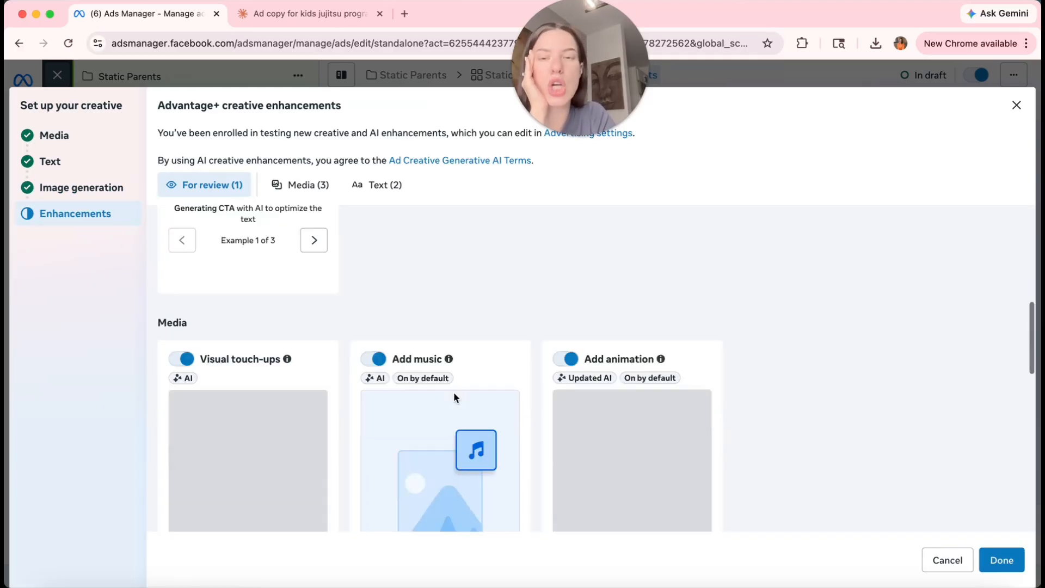
{"action": "scroll", "coordinate": [561, 250], "scroll_direction": "down", "scroll_amount": 1}
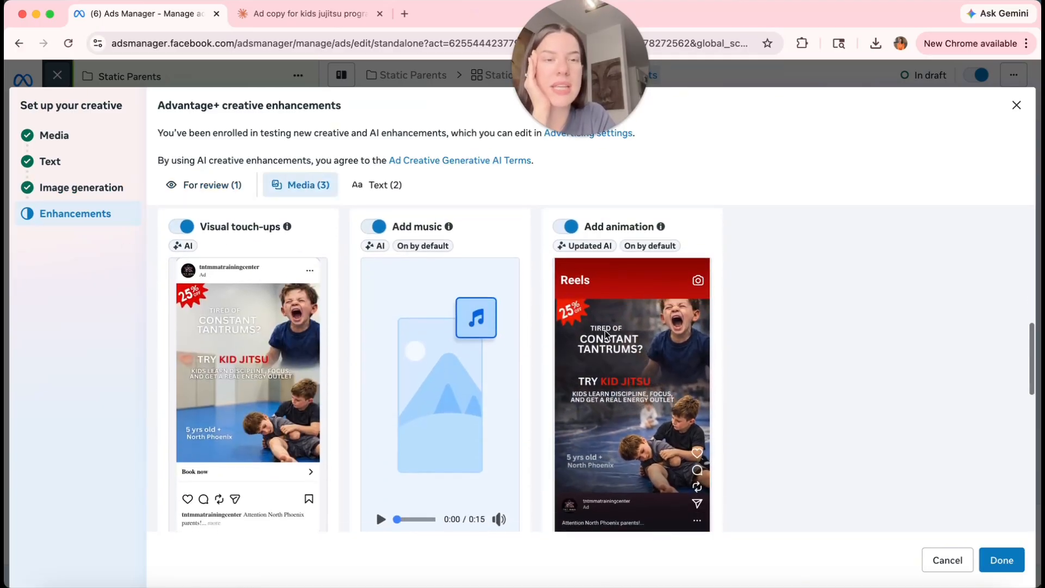
{"action": "left_click", "coordinate": [565, 227]}
{"action": "scroll", "coordinate": [747, 404], "scroll_direction": "down", "scroll_amount": 1}
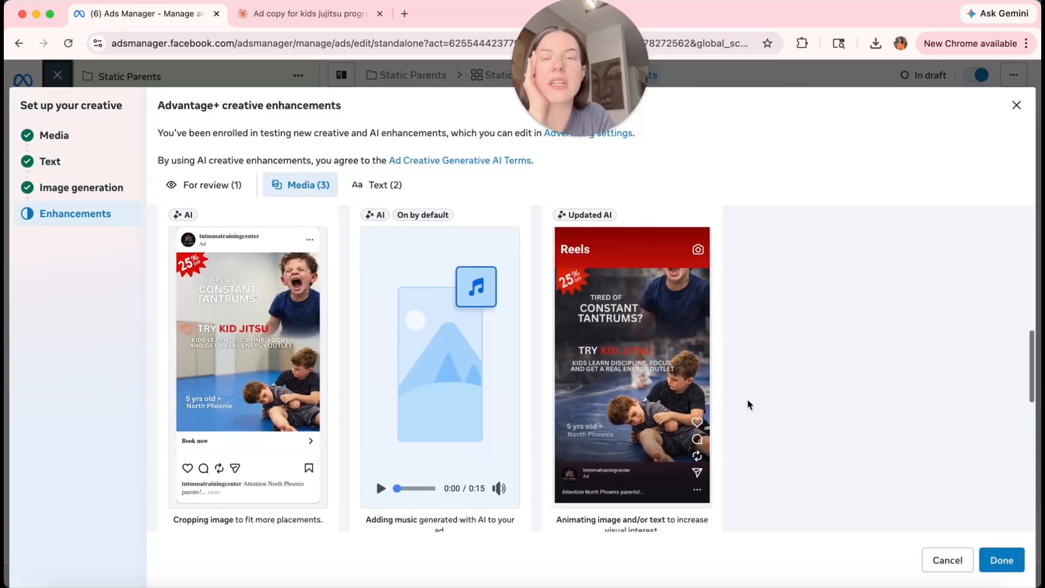
{"action": "scroll", "coordinate": [749, 405], "scroll_direction": "up", "scroll_amount": 1}
{"action": "scroll", "coordinate": [460, 362], "scroll_direction": "down", "scroll_amount": 1}
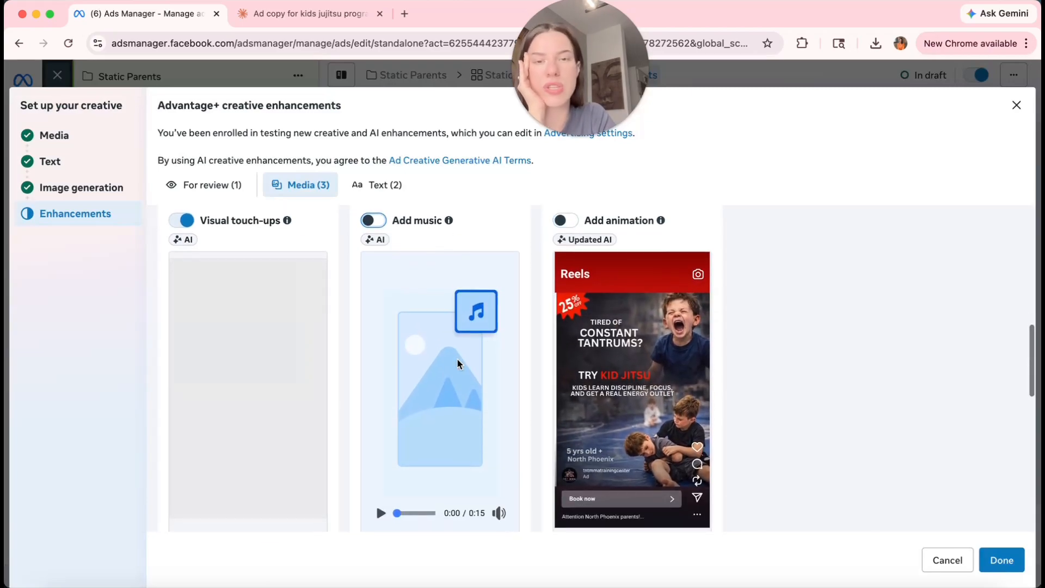
{"action": "scroll", "coordinate": [320, 410], "scroll_direction": "up", "scroll_amount": 1}
{"action": "scroll", "coordinate": [864, 338], "scroll_direction": "down", "scroll_amount": 3}
{"action": "scroll", "coordinate": [864, 338], "scroll_direction": "up", "scroll_amount": 5}
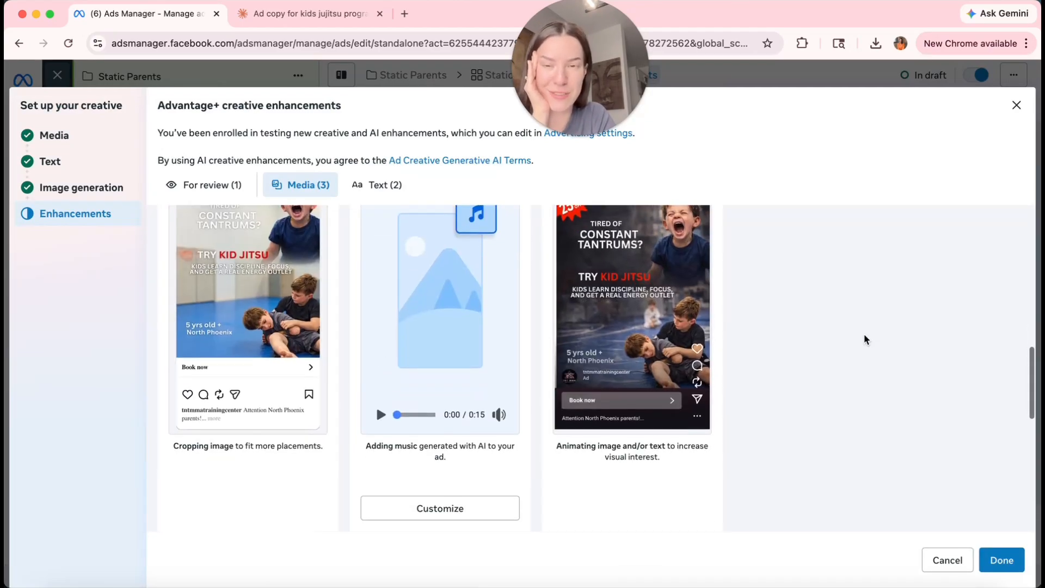
{"action": "scroll", "coordinate": [372, 442], "scroll_direction": "up", "scroll_amount": 3}
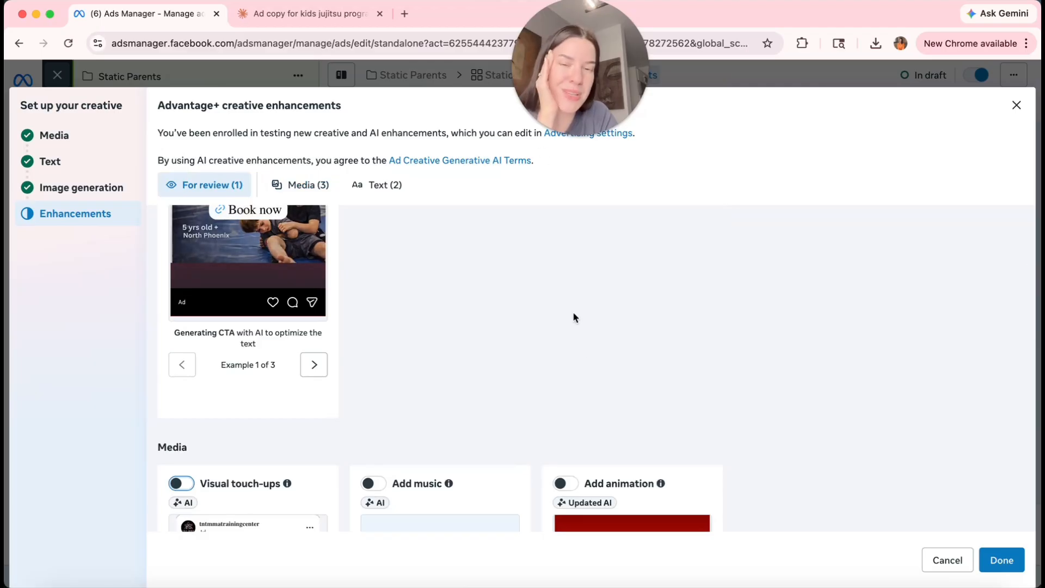
{"action": "scroll", "coordinate": [576, 326], "scroll_direction": "up", "scroll_amount": 1}
{"action": "scroll", "coordinate": [580, 345], "scroll_direction": "up", "scroll_amount": 5}
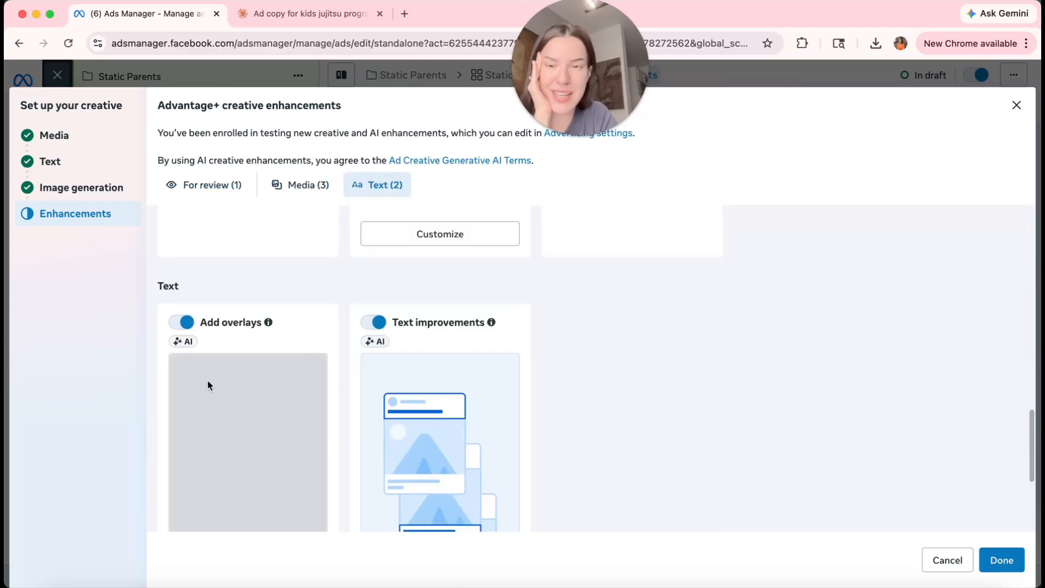
{"action": "scroll", "coordinate": [203, 314], "scroll_direction": "down", "scroll_amount": 1}
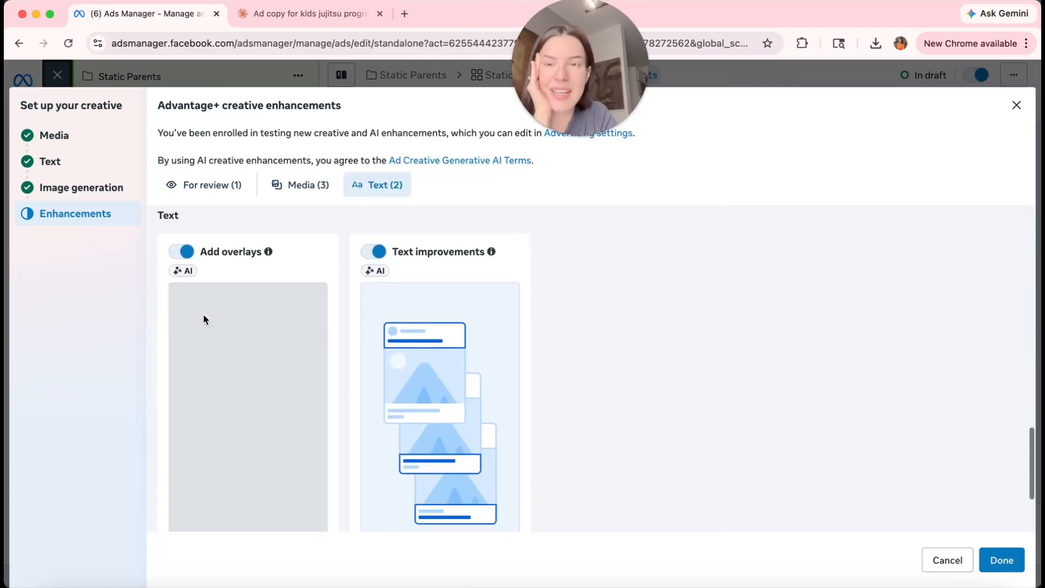
{"action": "scroll", "coordinate": [460, 396], "scroll_direction": "down", "scroll_amount": 2}
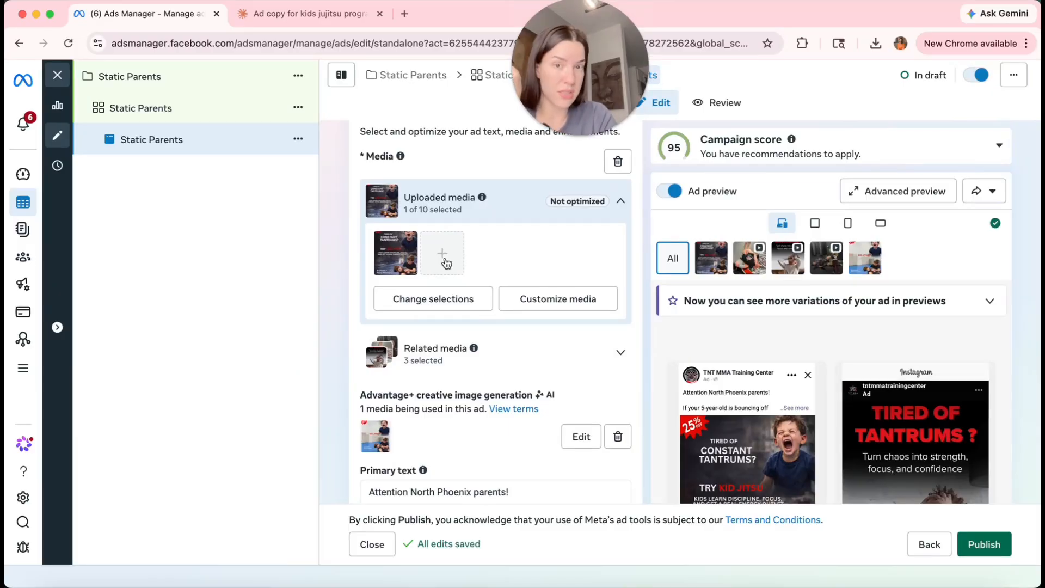
{"action": "mouse_move", "coordinate": [409, 265]}
{"action": "scroll", "coordinate": [406, 259], "scroll_direction": "down", "scroll_amount": 3}
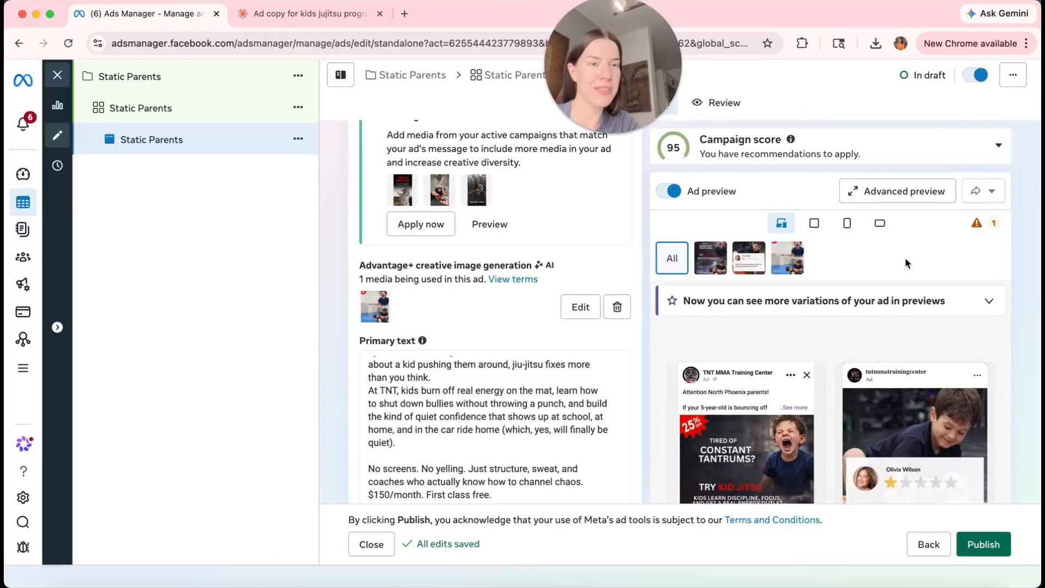
{"action": "left_click", "coordinate": [888, 192]}
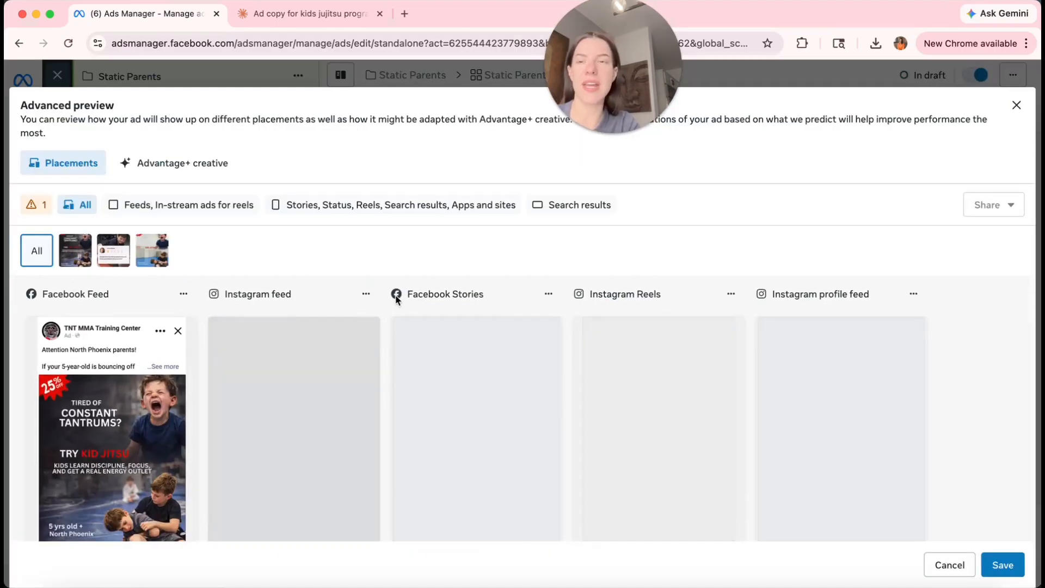
{"action": "scroll", "coordinate": [742, 433], "scroll_direction": "down", "scroll_amount": 2}
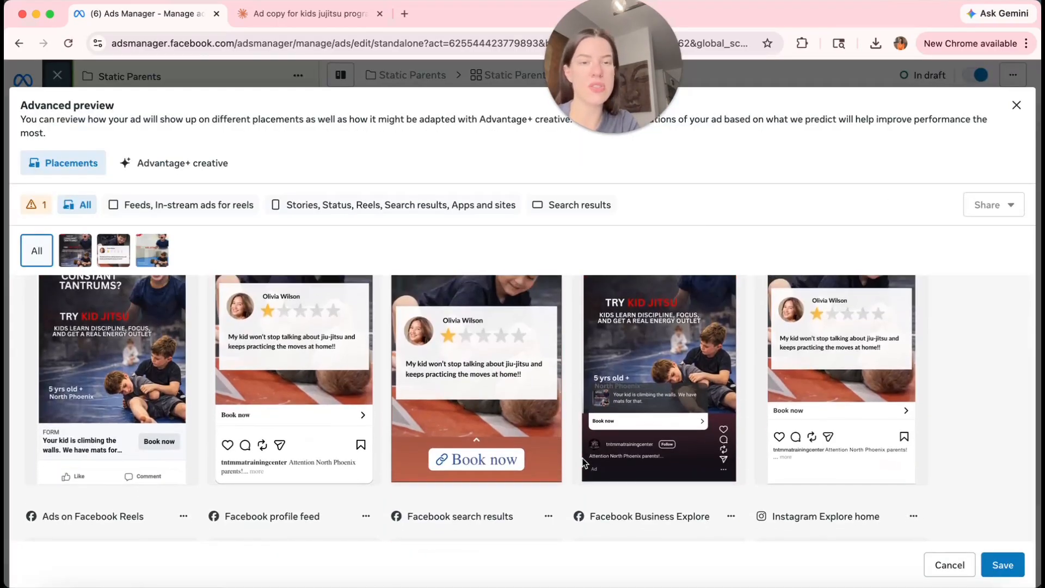
{"action": "scroll", "coordinate": [741, 433], "scroll_direction": "up", "scroll_amount": 2}
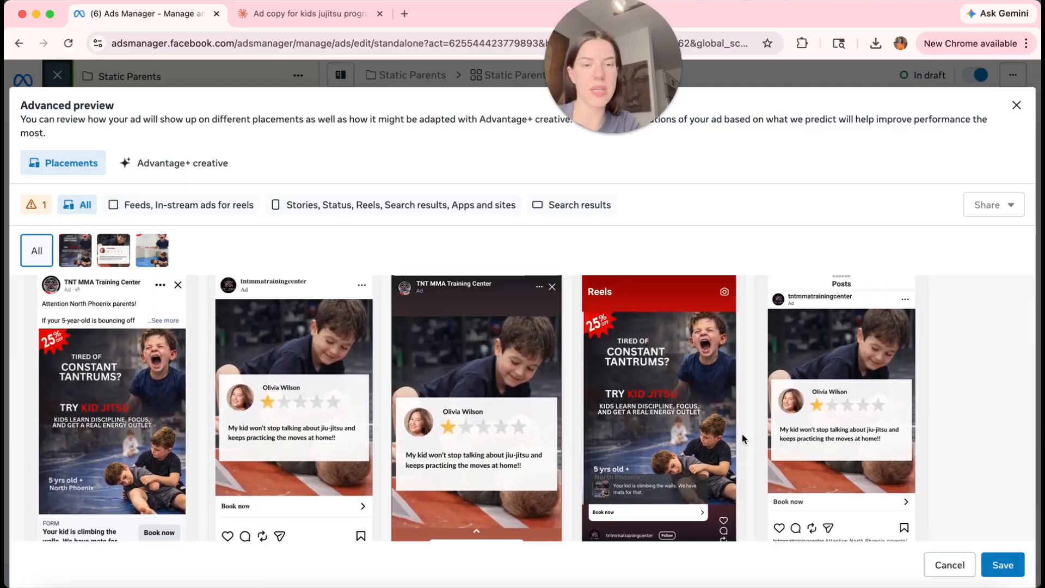
{"action": "scroll", "coordinate": [777, 446], "scroll_direction": "down", "scroll_amount": 2}
{"action": "scroll", "coordinate": [691, 405], "scroll_direction": "up", "scroll_amount": 2}
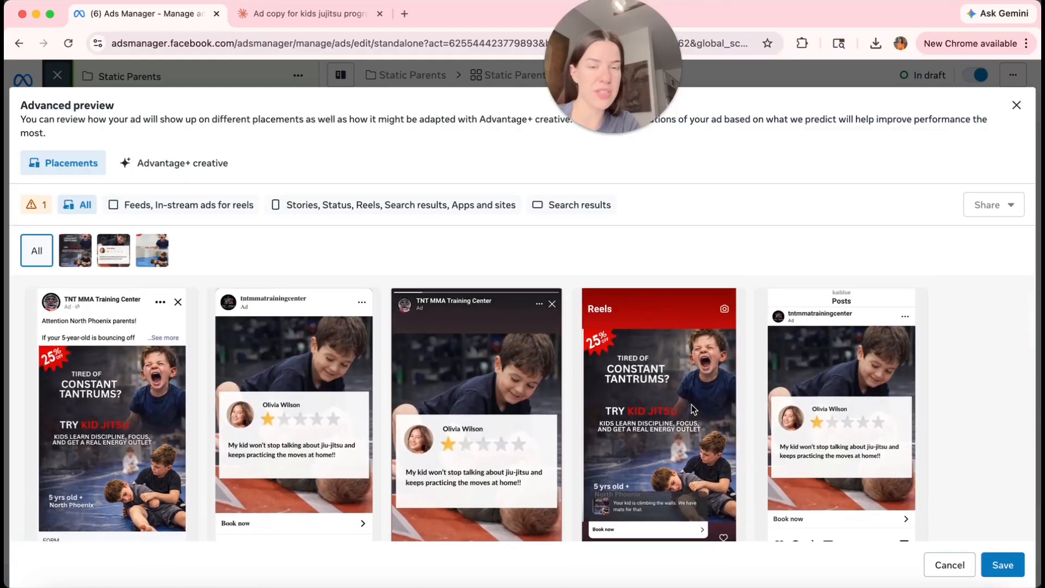
{"action": "scroll", "coordinate": [691, 405], "scroll_direction": "down", "scroll_amount": 2}
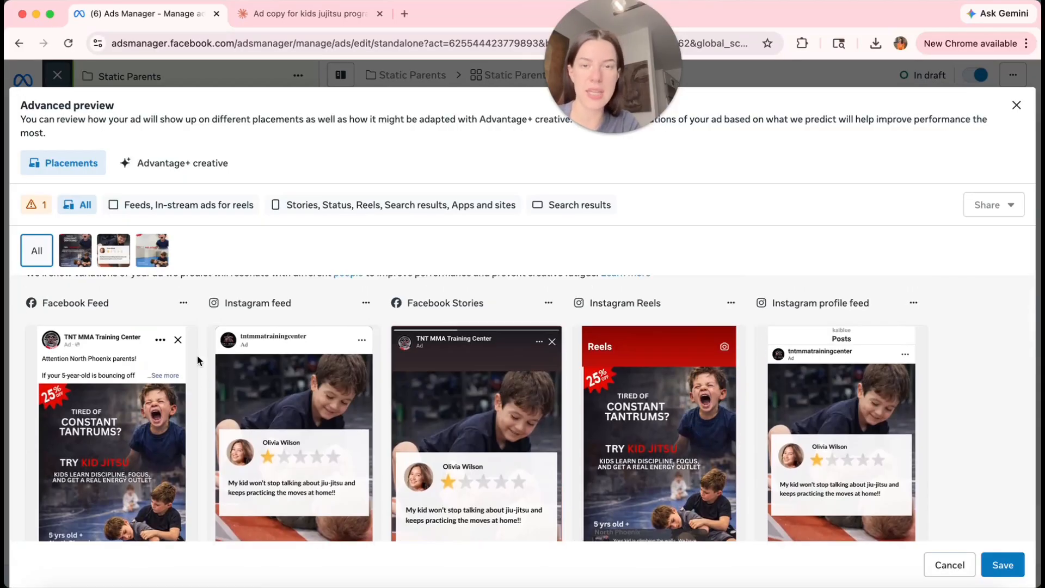
{"action": "scroll", "coordinate": [197, 357], "scroll_direction": "up", "scroll_amount": 1}
{"action": "left_click", "coordinate": [114, 252]}
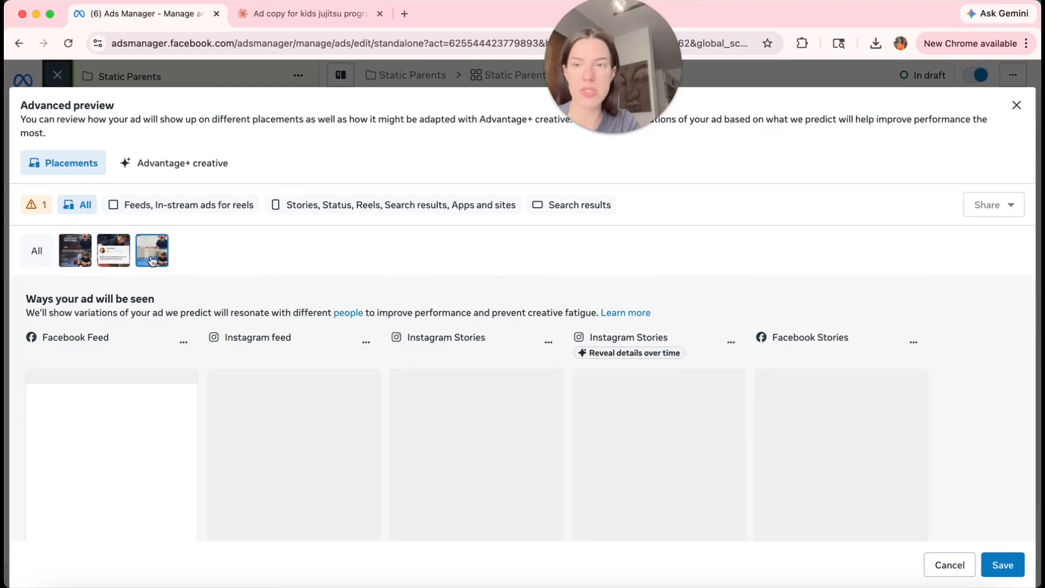
{"action": "left_click", "coordinate": [175, 162]}
{"action": "scroll", "coordinate": [345, 316], "scroll_direction": "down", "scroll_amount": 3}
{"action": "scroll", "coordinate": [346, 316], "scroll_direction": "down", "scroll_amount": 3}
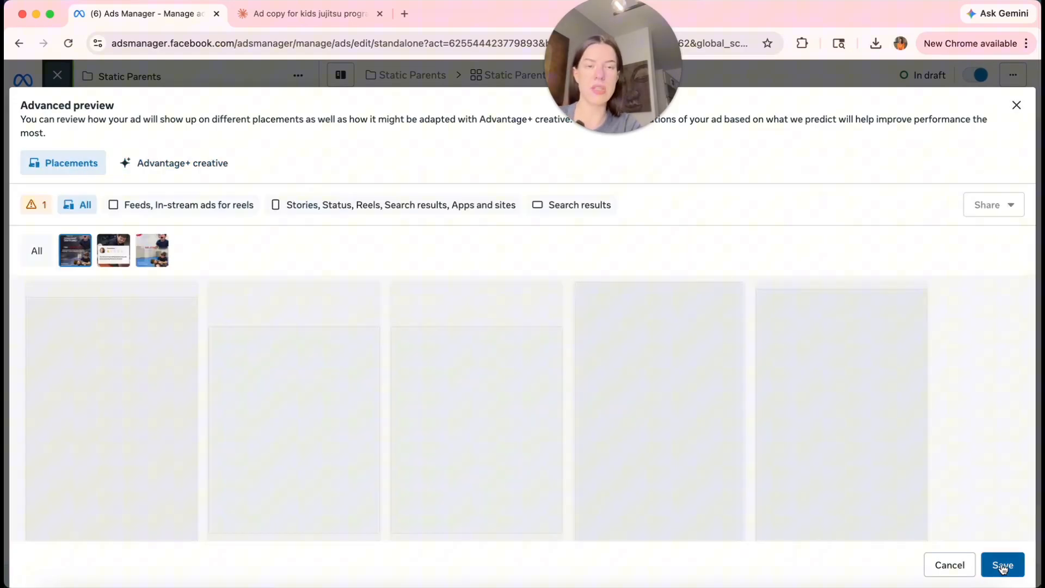
{"action": "left_click", "coordinate": [1003, 568]}
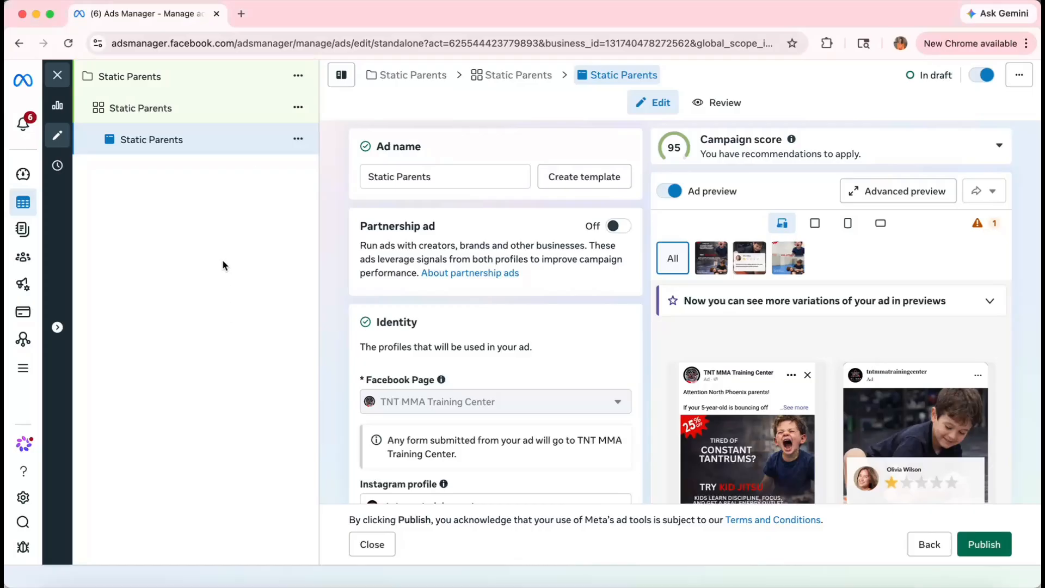
Make three duplicates of the Static Parents ad, keeping each in the original campaign.
{"action": "left_click", "coordinate": [302, 144]}
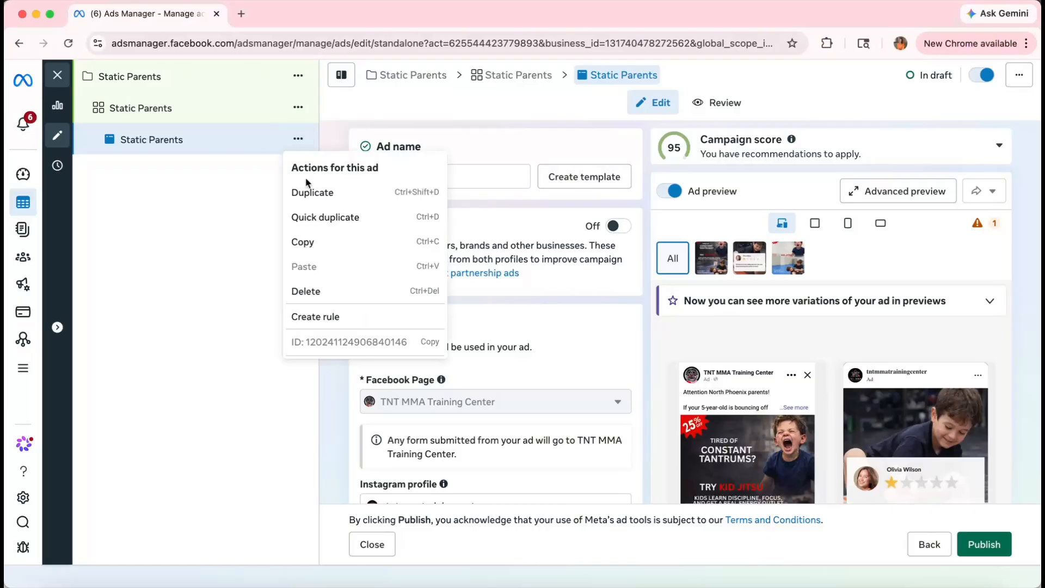
{"action": "left_click", "coordinate": [310, 192]}
{"action": "left_click", "coordinate": [764, 391]}
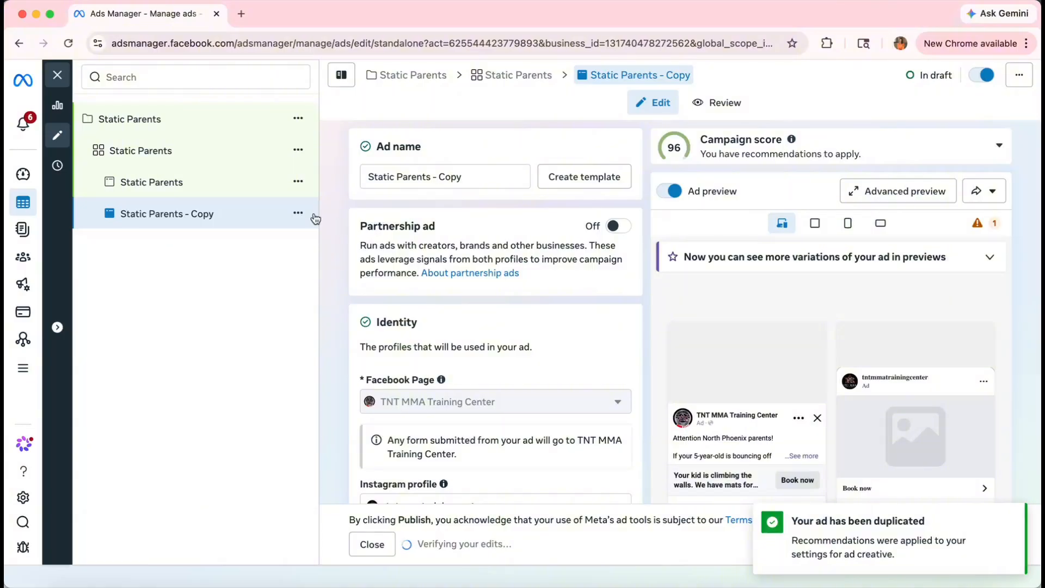
{"action": "left_click", "coordinate": [297, 212]}
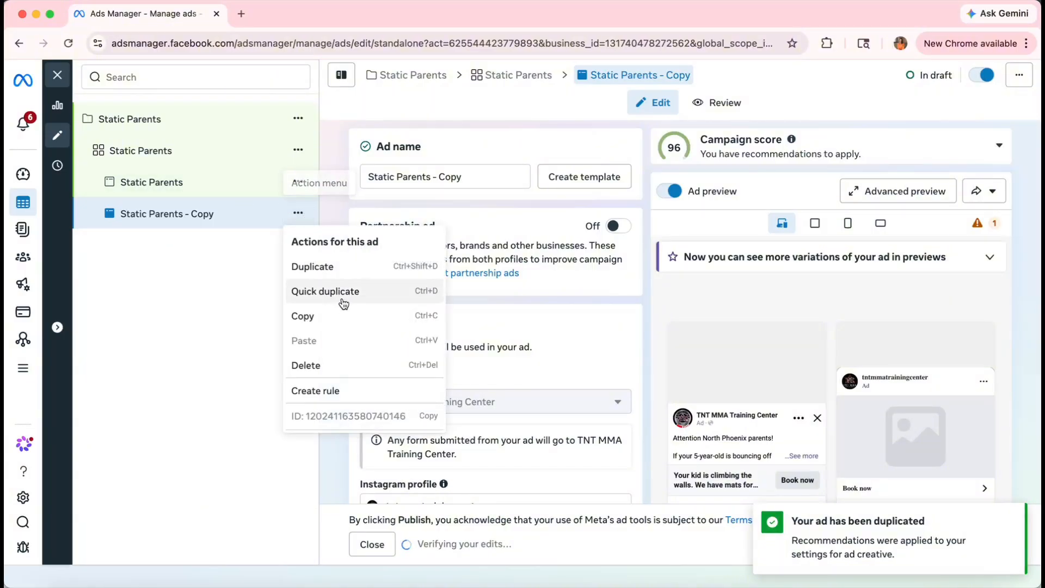
{"action": "left_click", "coordinate": [355, 267]}
{"action": "left_click", "coordinate": [670, 418]}
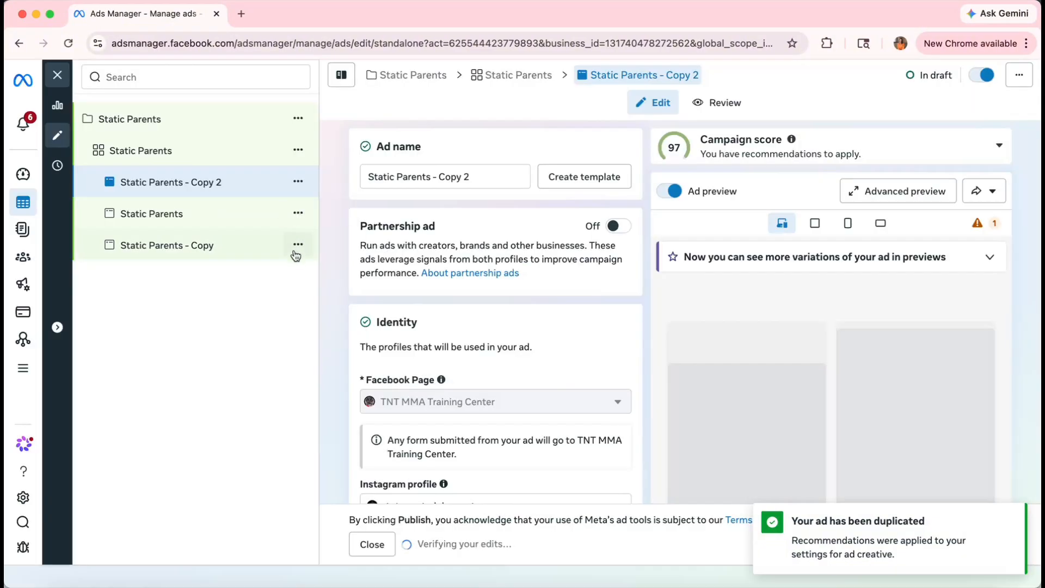
{"action": "left_click", "coordinate": [298, 246]}
{"action": "left_click", "coordinate": [380, 300]}
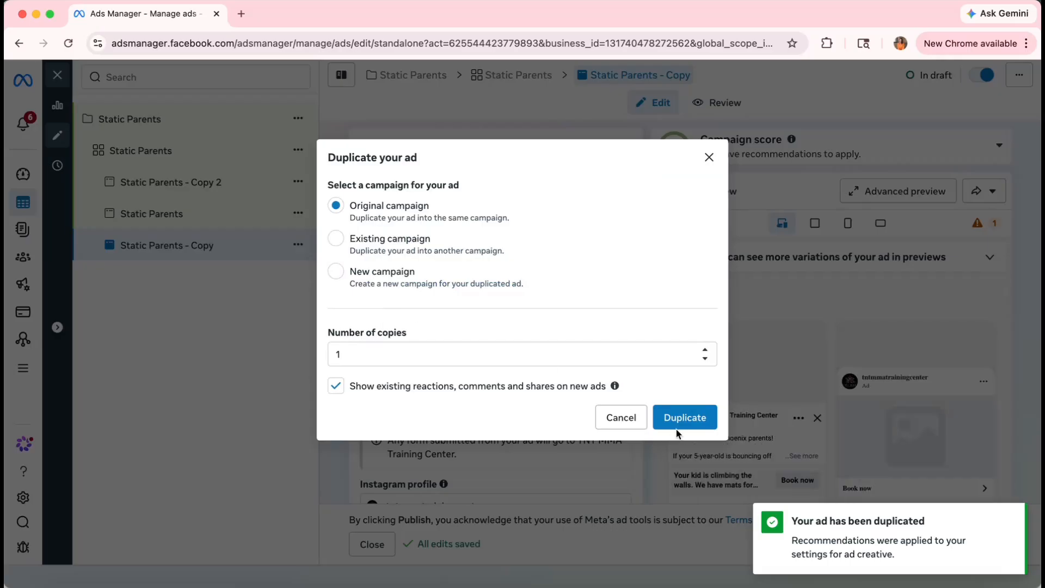
{"action": "left_click", "coordinate": [681, 420]}
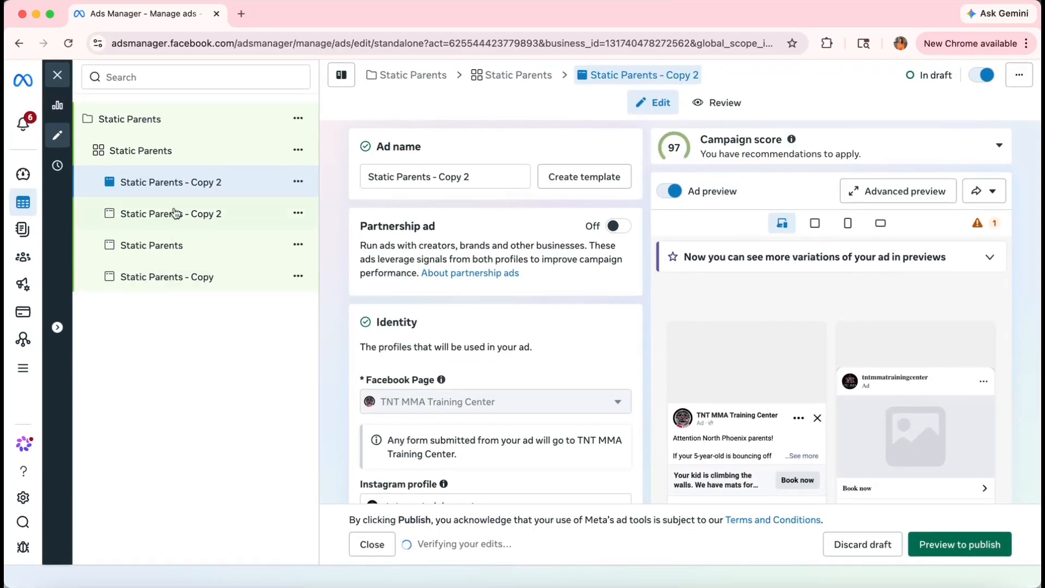
Rename the two Static Parents - Copy 2 ads to 'screaming kid' and 'something else'.
{"action": "double_click", "coordinate": [233, 180]}
{"action": "left_click_drag", "start_coordinate": [249, 179], "coordinate": [88, 184]}
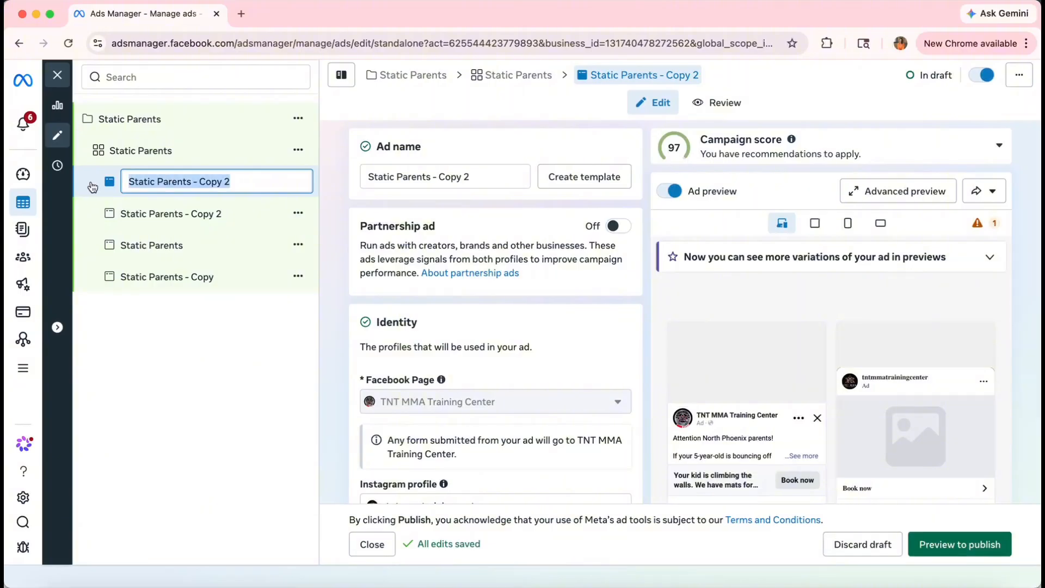
{"action": "type", "text": "screaming kid"}
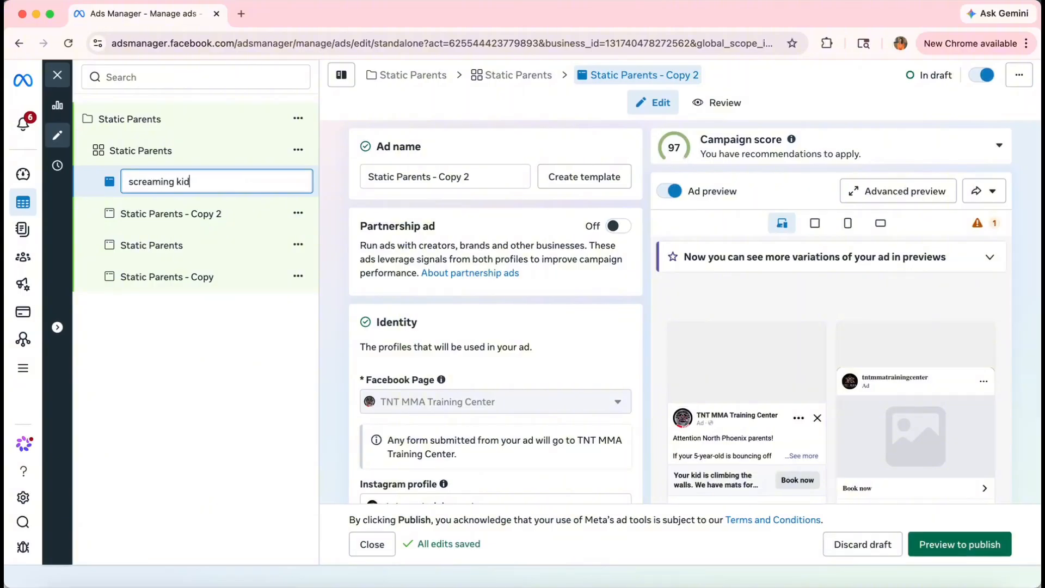
{"action": "double_click", "coordinate": [164, 213]}
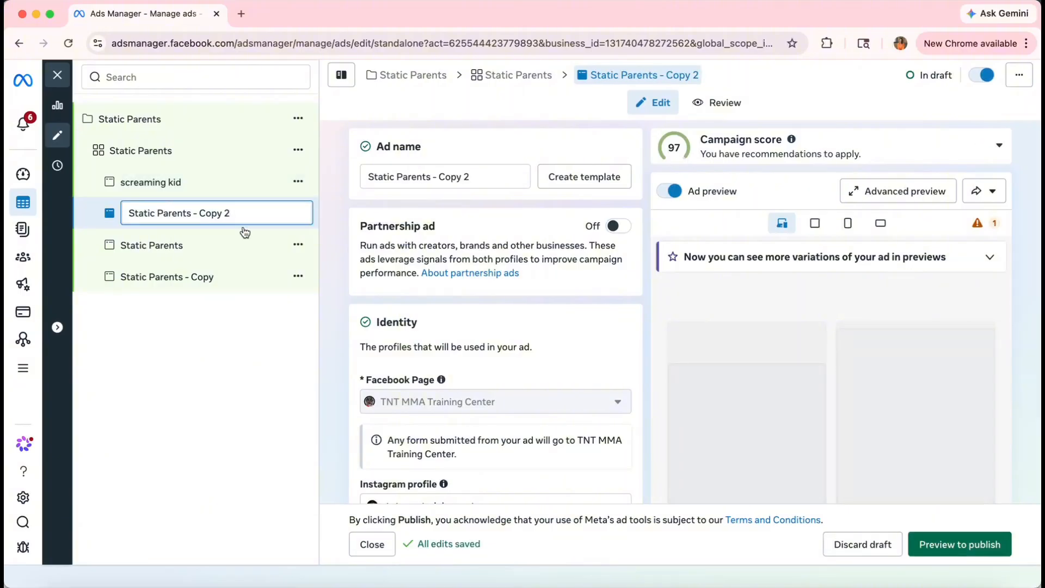
{"action": "type", "text": "something else"}
{"action": "key", "text": "Return"}
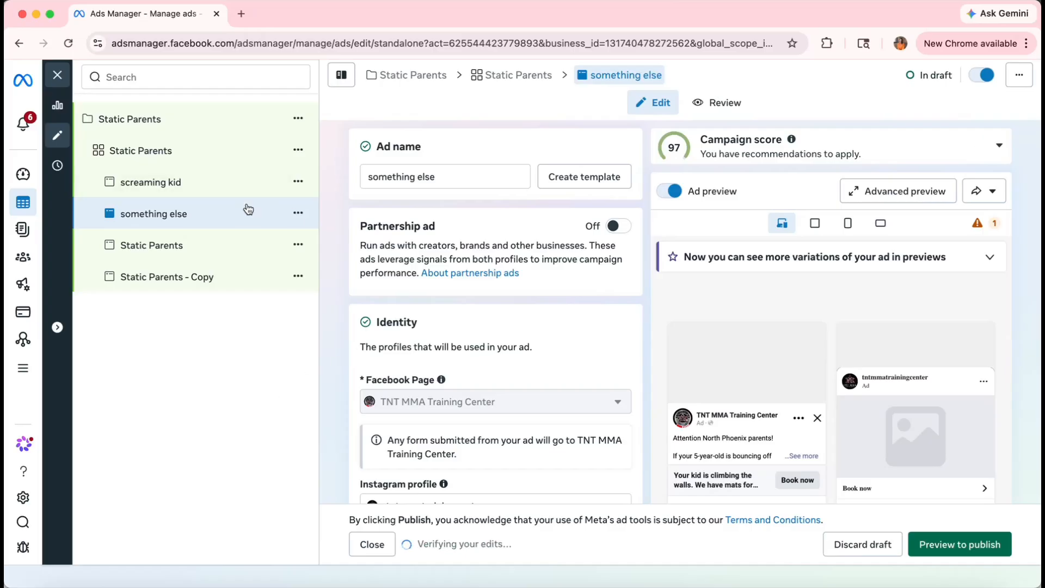
Browse images for the ad creative through Add media > Add image.
{"action": "scroll", "coordinate": [449, 392], "scroll_direction": "down", "scroll_amount": 10}
{"action": "scroll", "coordinate": [449, 391], "scroll_direction": "down", "scroll_amount": 20}
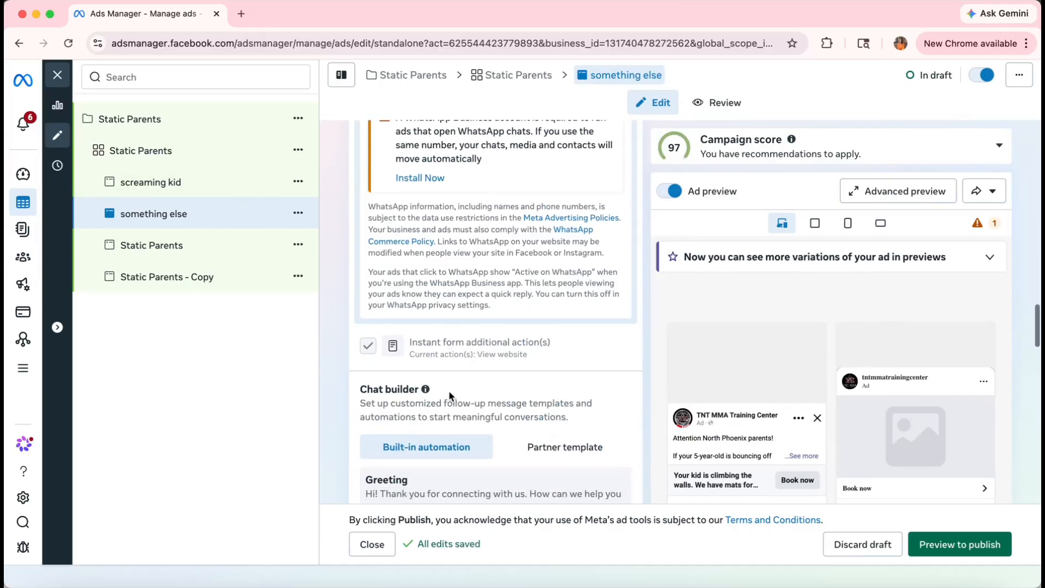
{"action": "scroll", "coordinate": [448, 390], "scroll_direction": "down", "scroll_amount": 5}
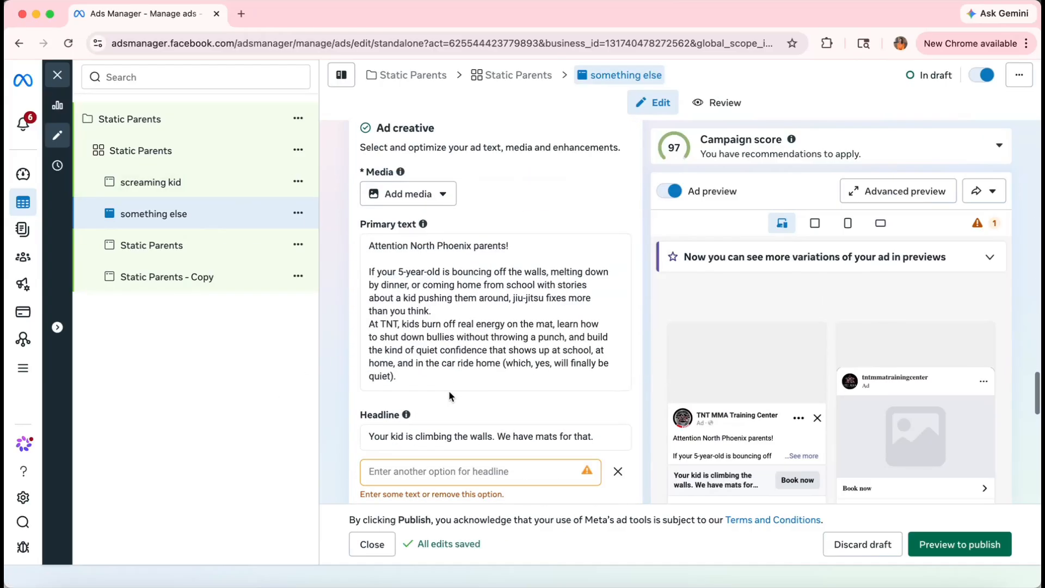
{"action": "left_click", "coordinate": [416, 181]}
{"action": "left_click", "coordinate": [404, 217]}
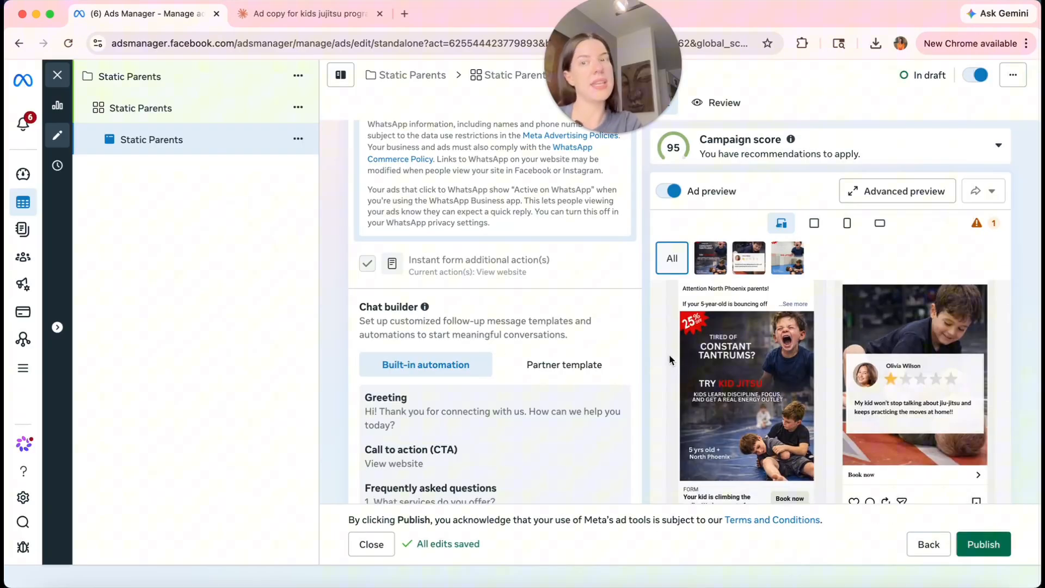
{"action": "scroll", "coordinate": [616, 344], "scroll_direction": "up", "scroll_amount": 2}
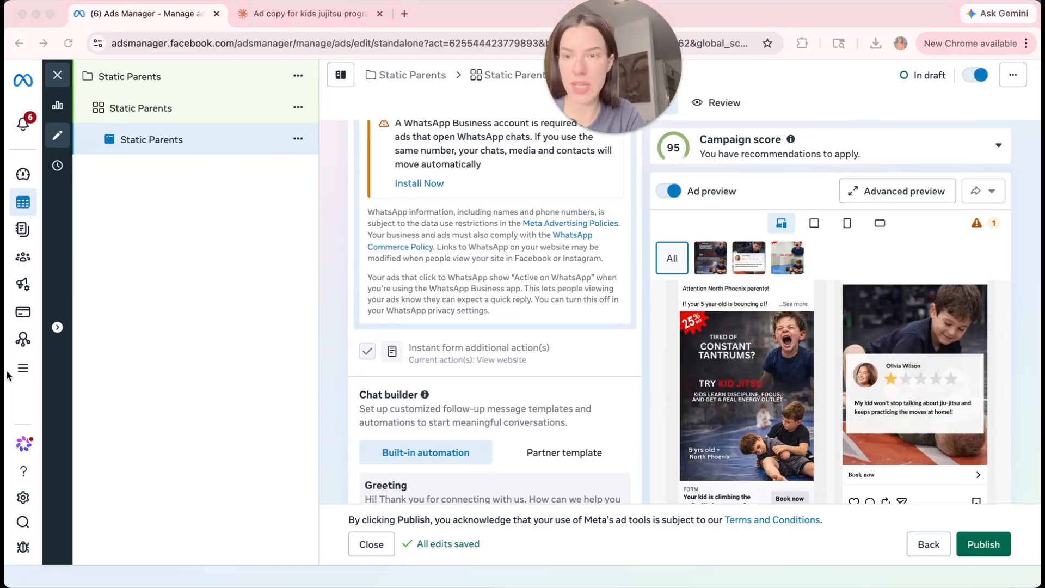
Open Leads Center from All tools in the expanded left sidebar.
{"action": "left_click", "coordinate": [25, 374]}
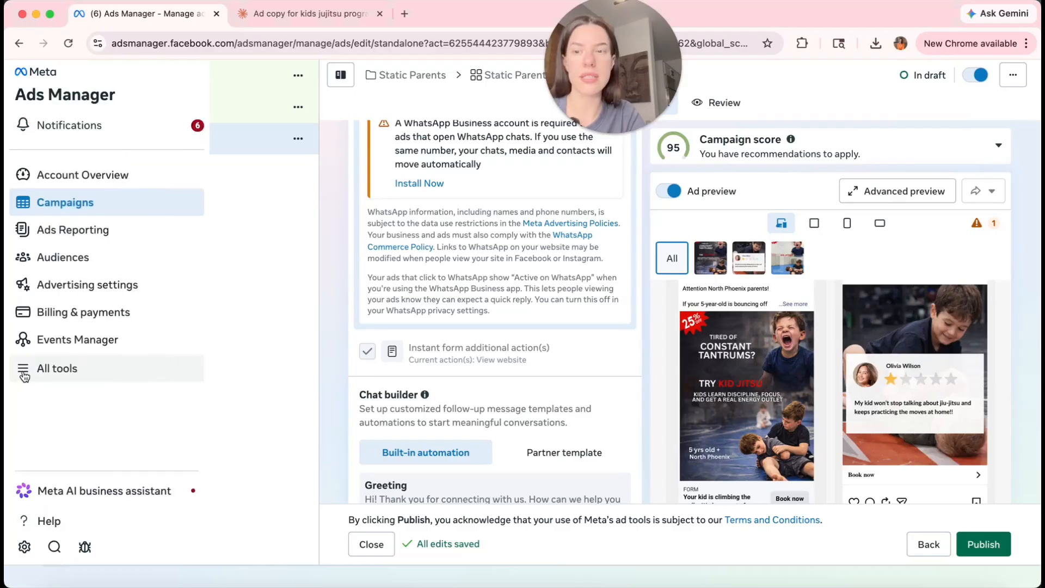
{"action": "left_click", "coordinate": [24, 375]}
{"action": "scroll", "coordinate": [381, 294], "scroll_direction": "down", "scroll_amount": 2}
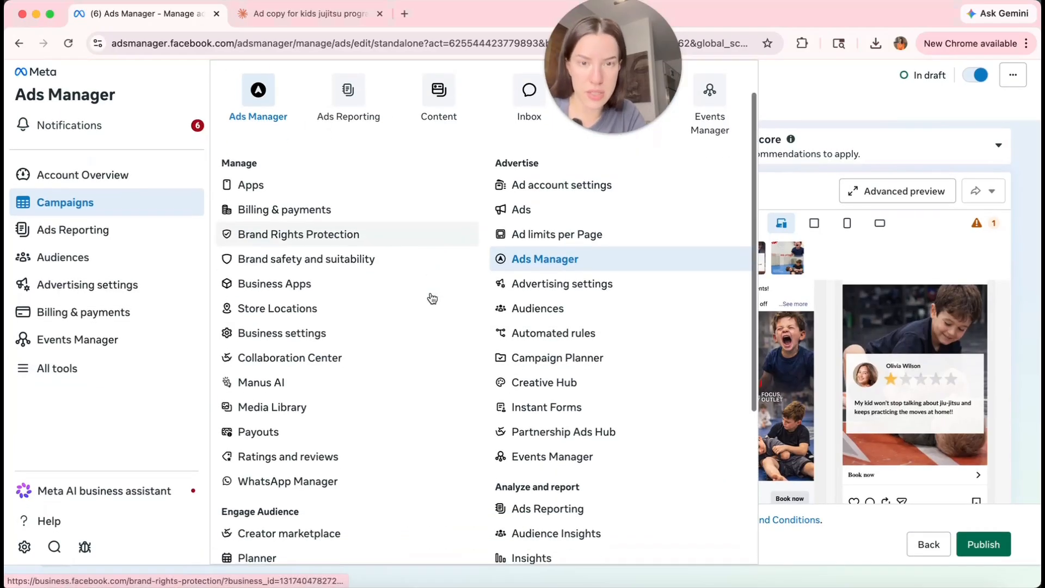
{"action": "scroll", "coordinate": [346, 306], "scroll_direction": "down", "scroll_amount": 5}
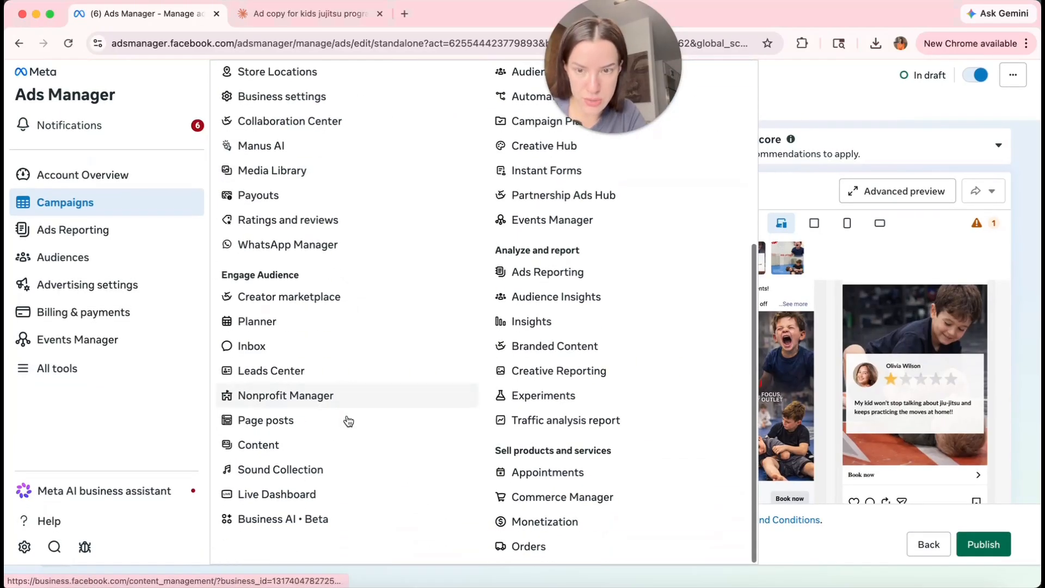
{"action": "left_click", "coordinate": [260, 417]}
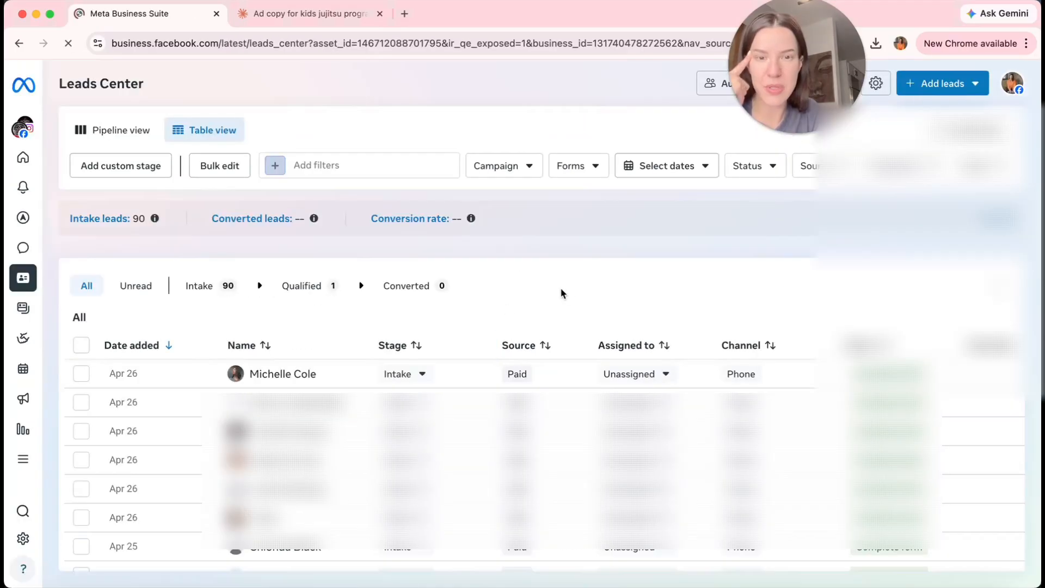
Open the newest lead's details beside the table and close its chat window.
{"action": "left_click", "coordinate": [462, 377]}
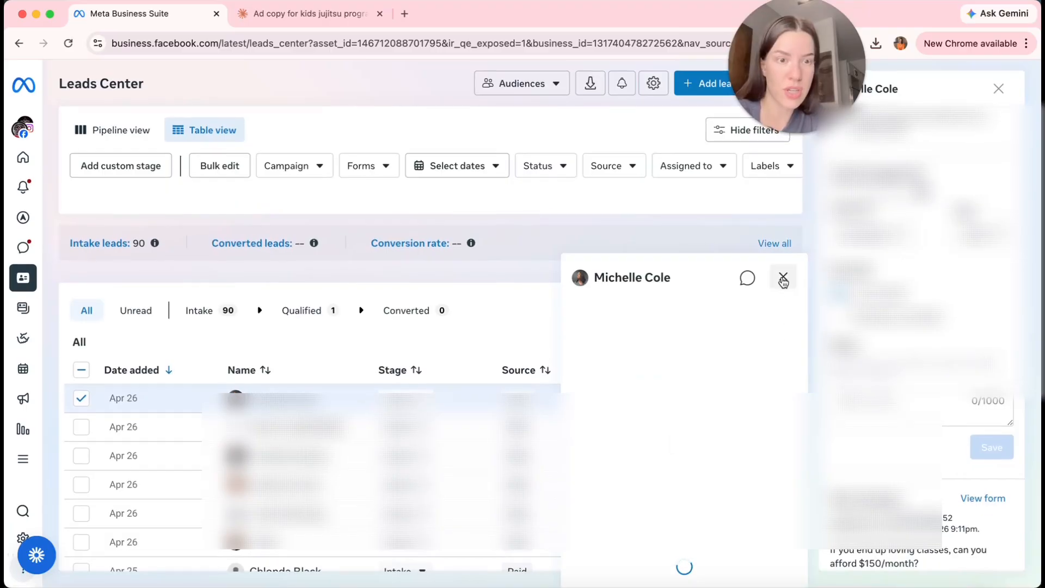
{"action": "left_click", "coordinate": [783, 277]}
{"action": "scroll", "coordinate": [920, 382], "scroll_direction": "down", "scroll_amount": 10}
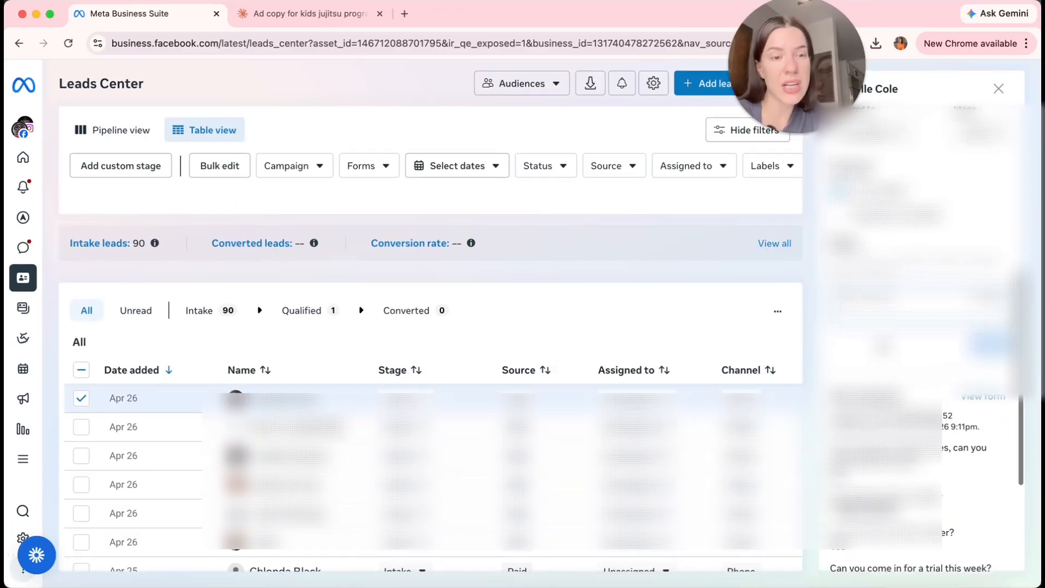
{"action": "scroll", "coordinate": [920, 327], "scroll_direction": "up", "scroll_amount": 8}
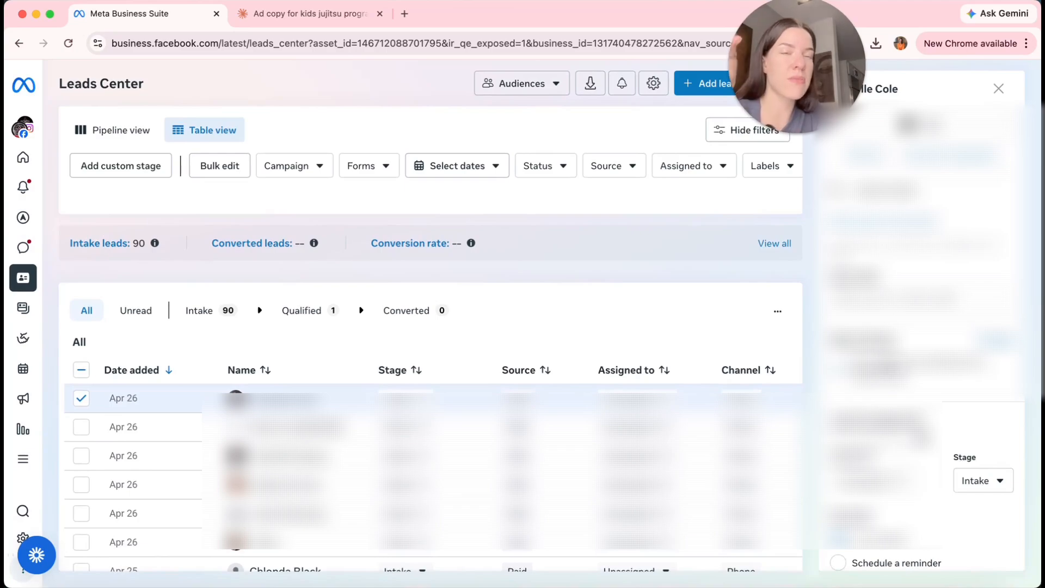
{"action": "left_click_drag", "start_coordinate": [825, 74], "coordinate": [556, 74]}
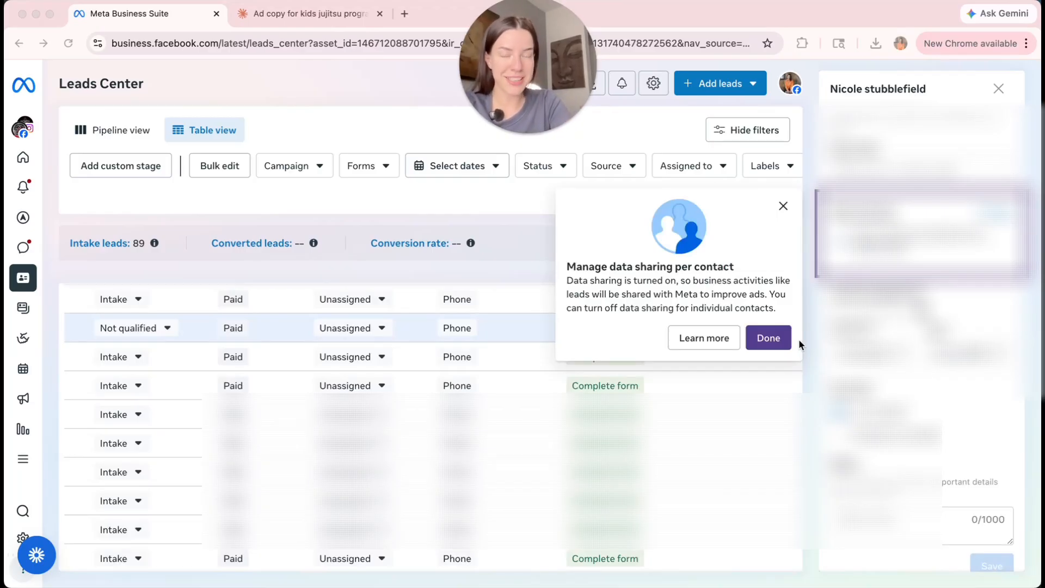
Dismiss the data-sharing notice and keep the first lead staged as Not qualified.
{"action": "left_click", "coordinate": [775, 341]}
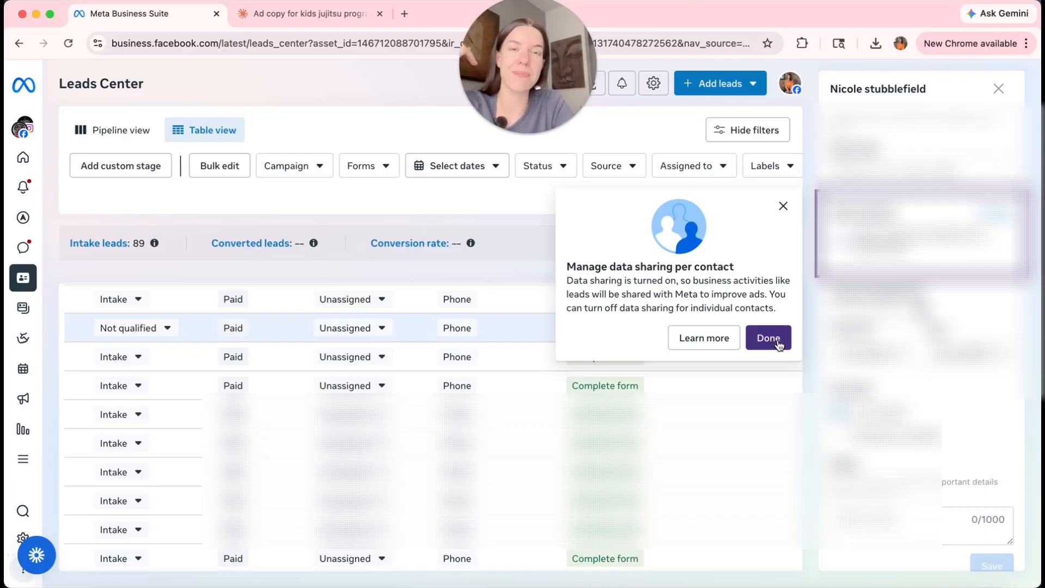
{"action": "left_click", "coordinate": [779, 345]}
{"action": "scroll", "coordinate": [626, 343], "scroll_direction": "down", "scroll_amount": 1}
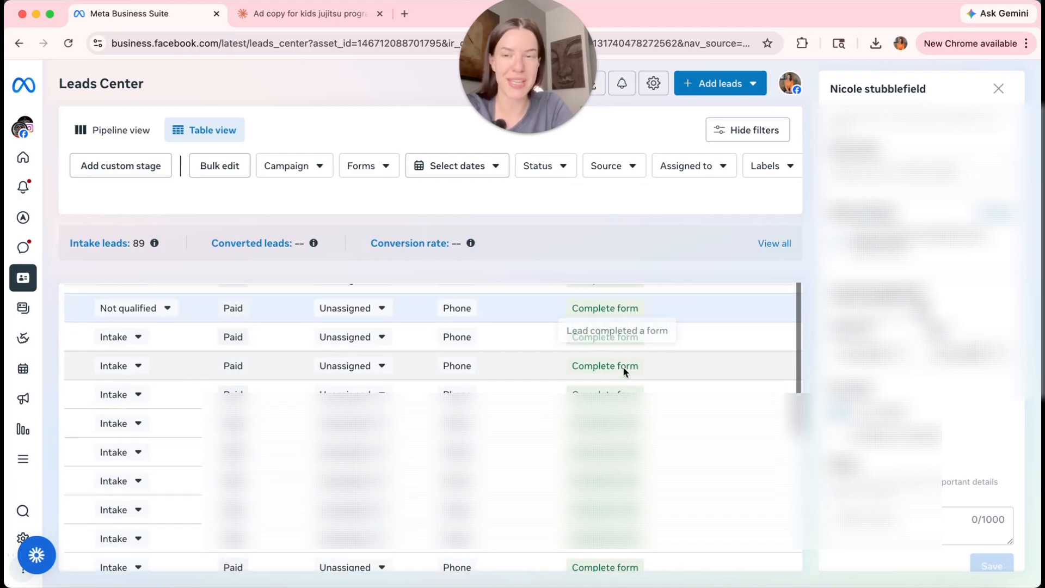
{"action": "left_click", "coordinate": [139, 336]}
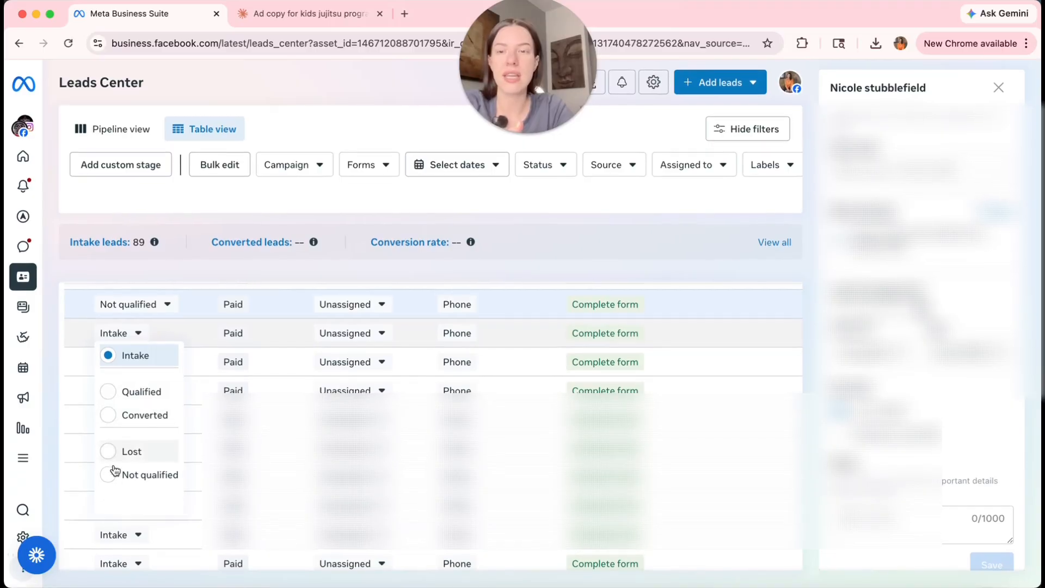
{"action": "left_click", "coordinate": [165, 305]}
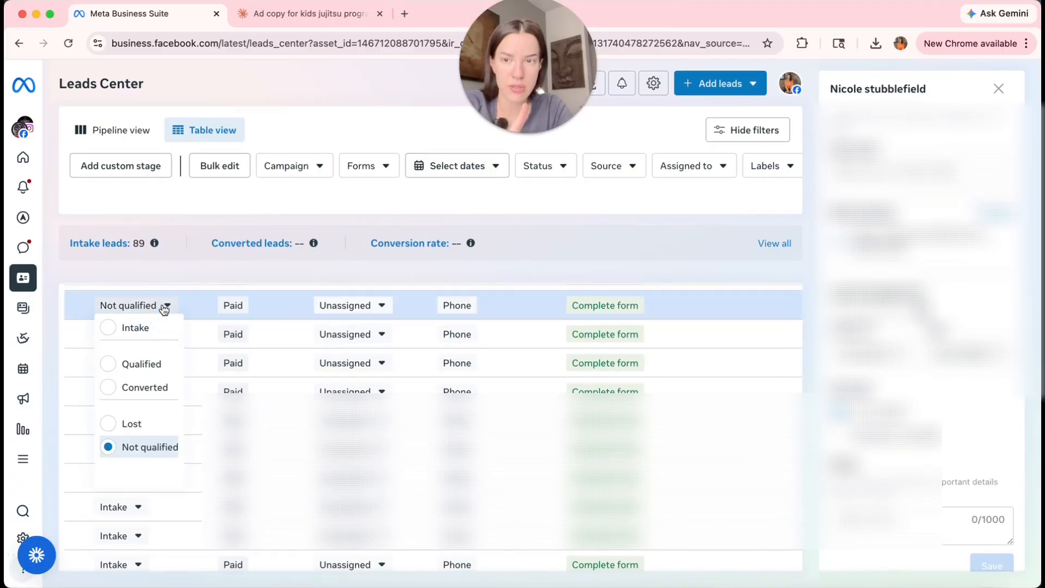
{"action": "left_click", "coordinate": [151, 448]}
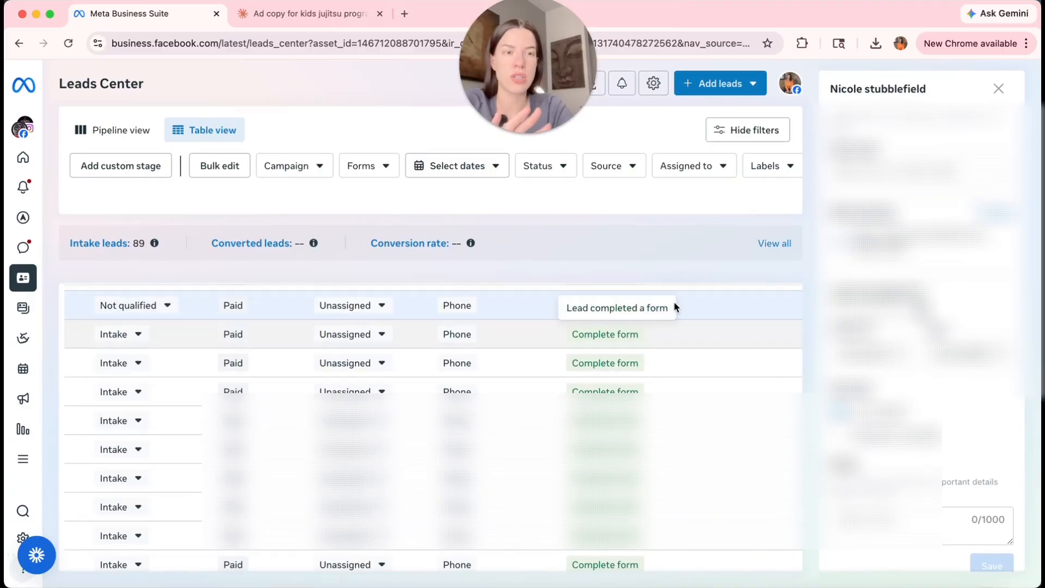
Review the open lead's details: Not qualified, unassigned, expiring Jul 25.
{"action": "scroll", "coordinate": [922, 337], "scroll_direction": "down", "scroll_amount": 4}
{"action": "scroll", "coordinate": [922, 337], "scroll_direction": "up", "scroll_amount": 6}
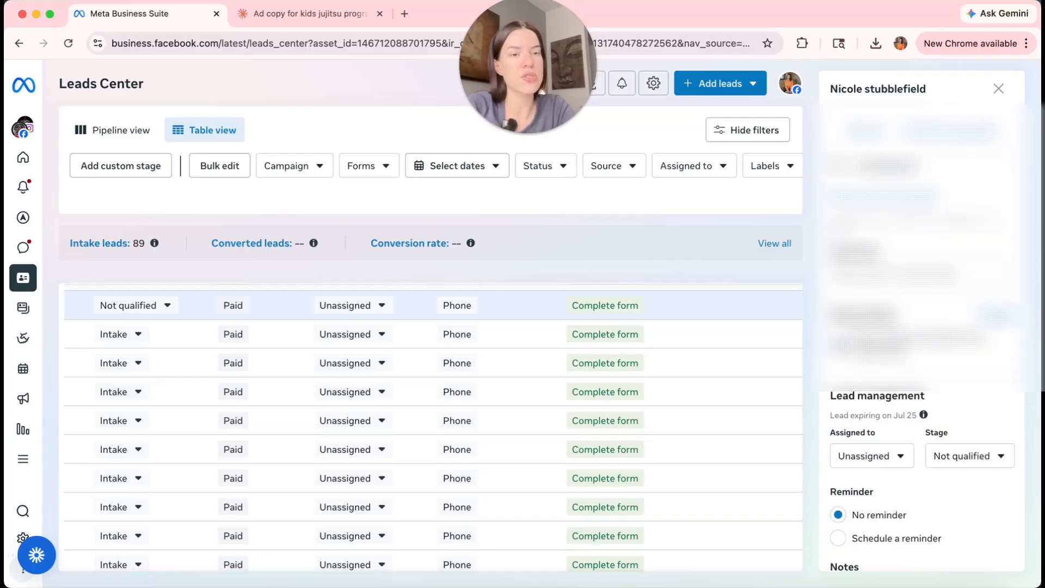
{"action": "left_click_drag", "start_coordinate": [864, 339], "coordinate": [987, 351]}
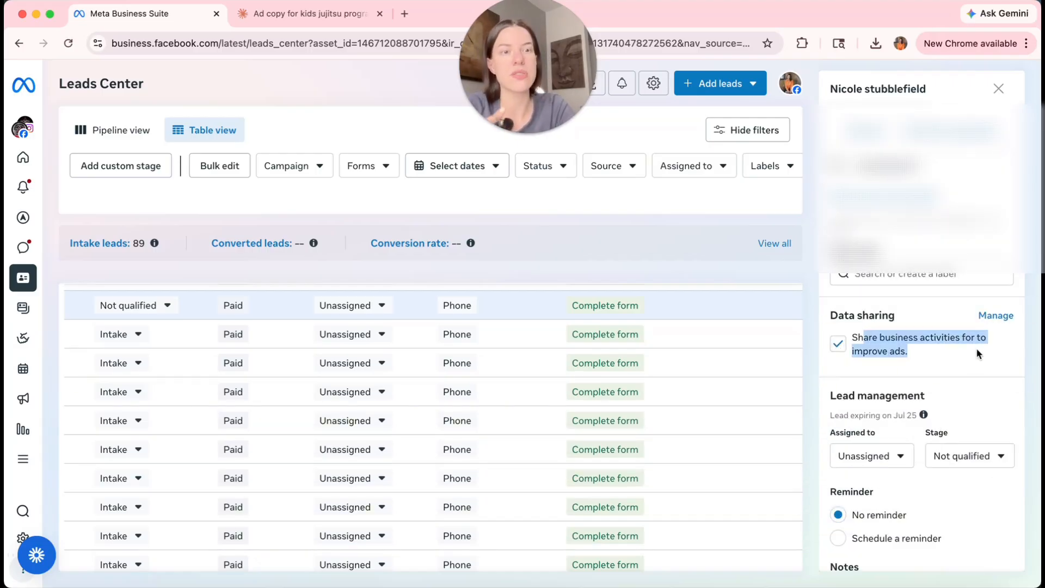
{"action": "left_click", "coordinate": [978, 353]}
{"action": "scroll", "coordinate": [975, 354], "scroll_direction": "down", "scroll_amount": 3}
{"action": "scroll", "coordinate": [974, 354], "scroll_direction": "down", "scroll_amount": 3}
{"action": "scroll", "coordinate": [975, 354], "scroll_direction": "up", "scroll_amount": 6}
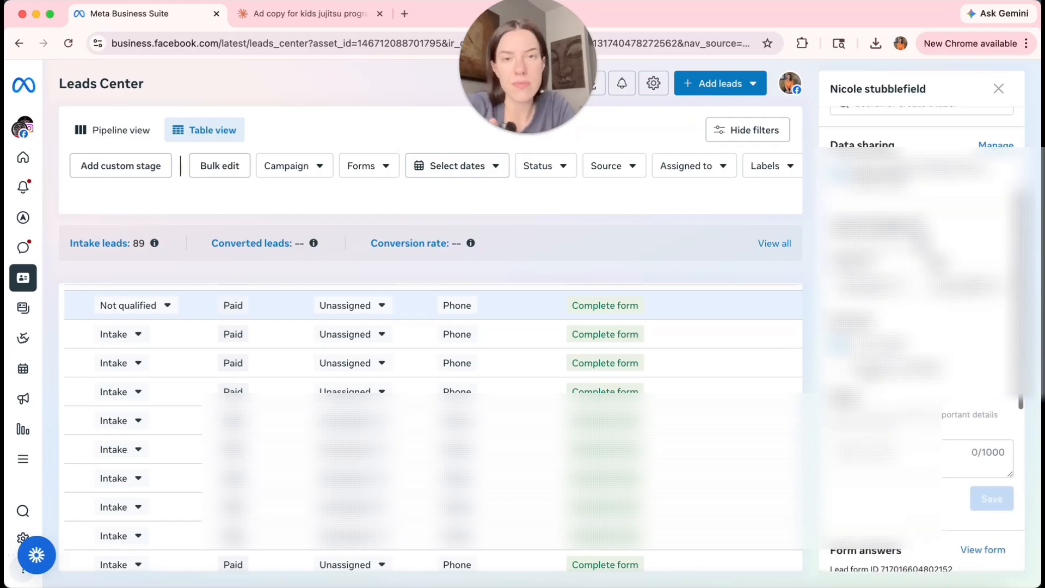